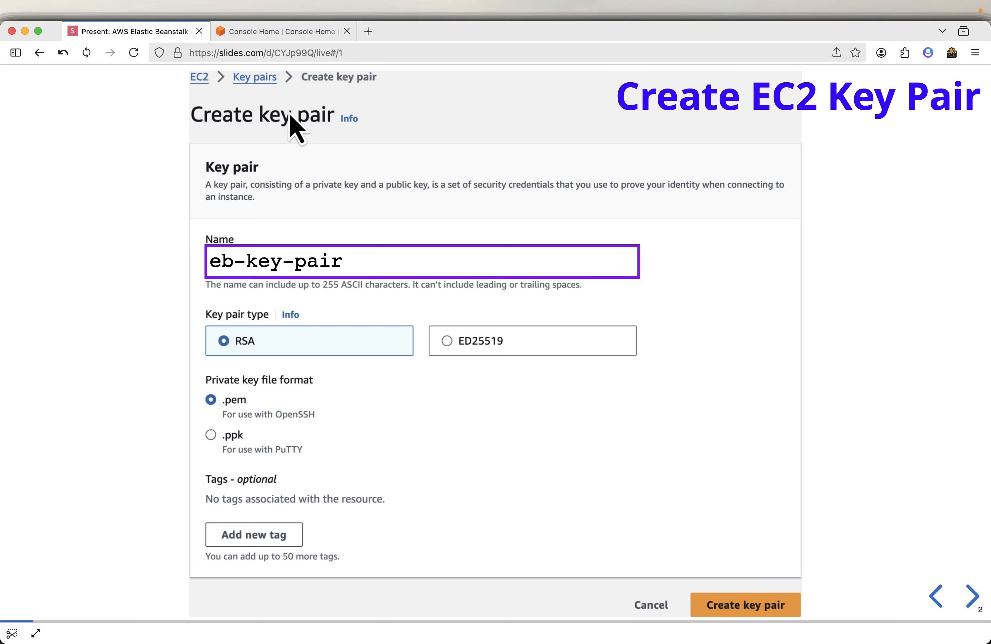
Search the AWS console for ec2, open EC2 in a new browser tab and go to its Key Pairs page.
left_click(288, 32)
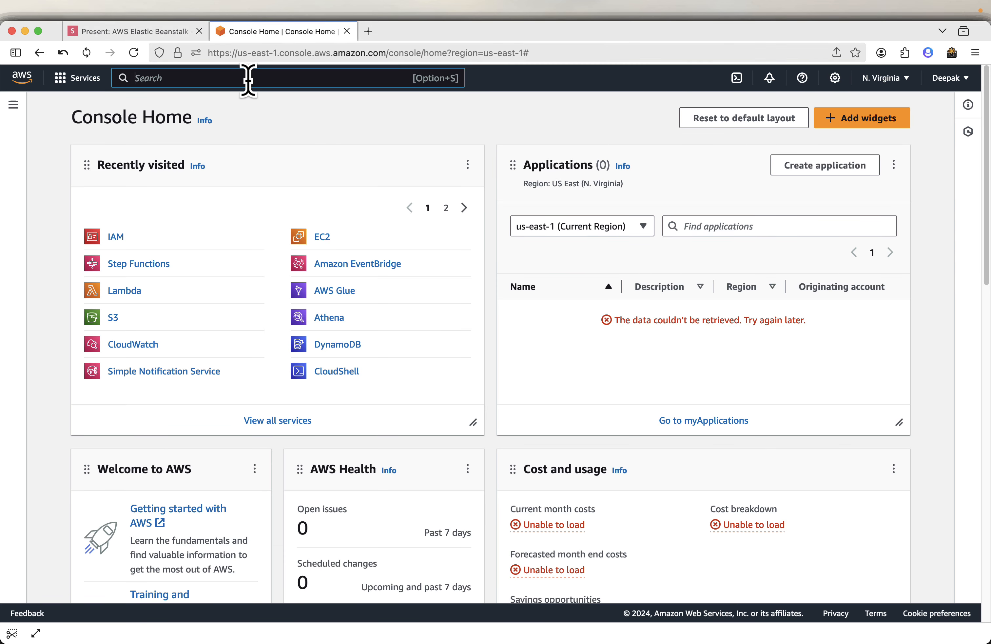
type("ec2")
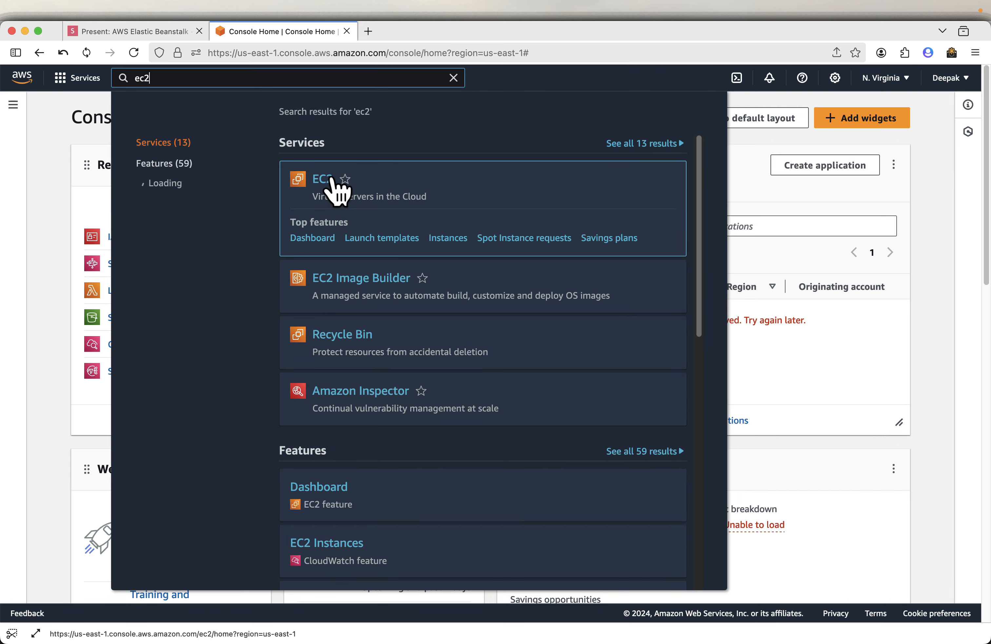
right_click(332, 179)
left_click(373, 187)
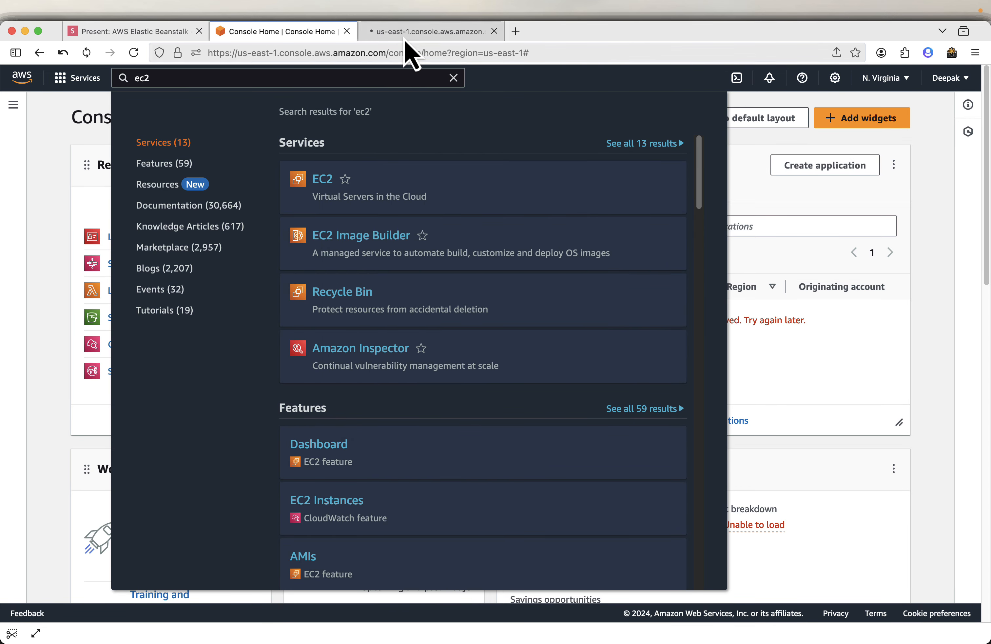
left_click(404, 37)
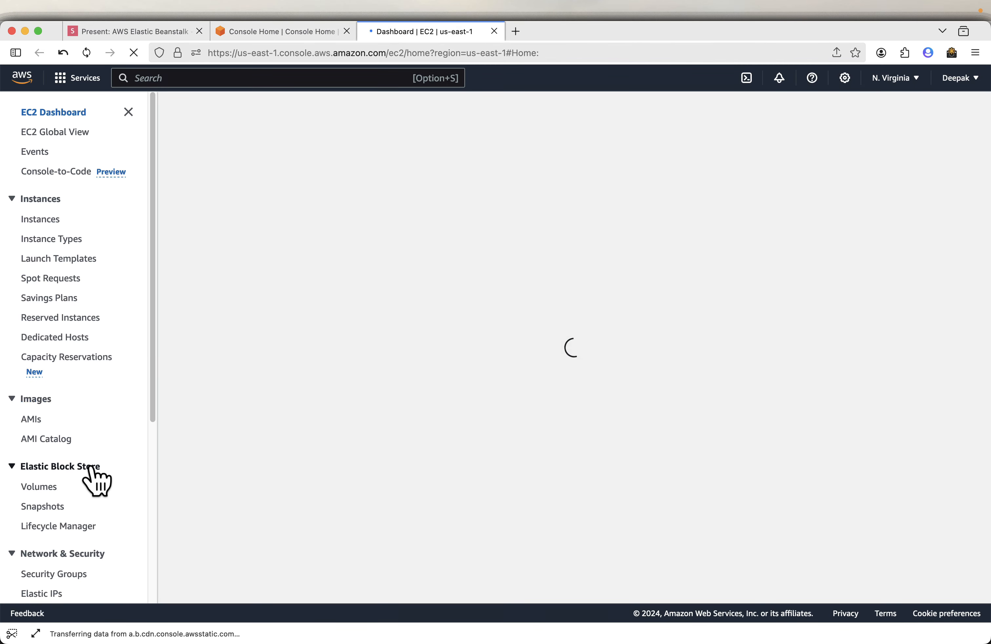
scroll(94, 481, "down", 5)
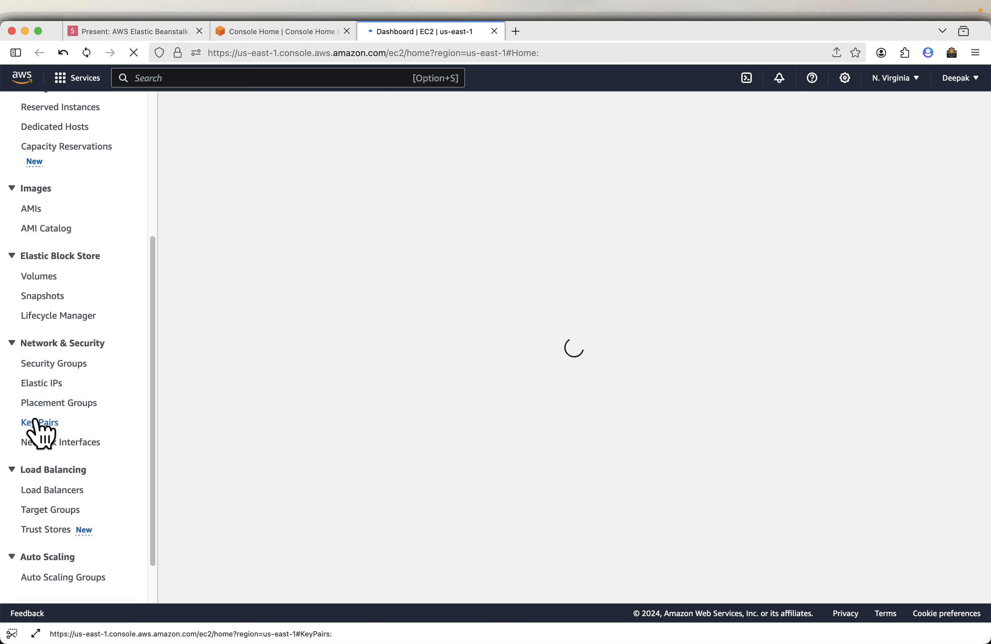
left_click(37, 422)
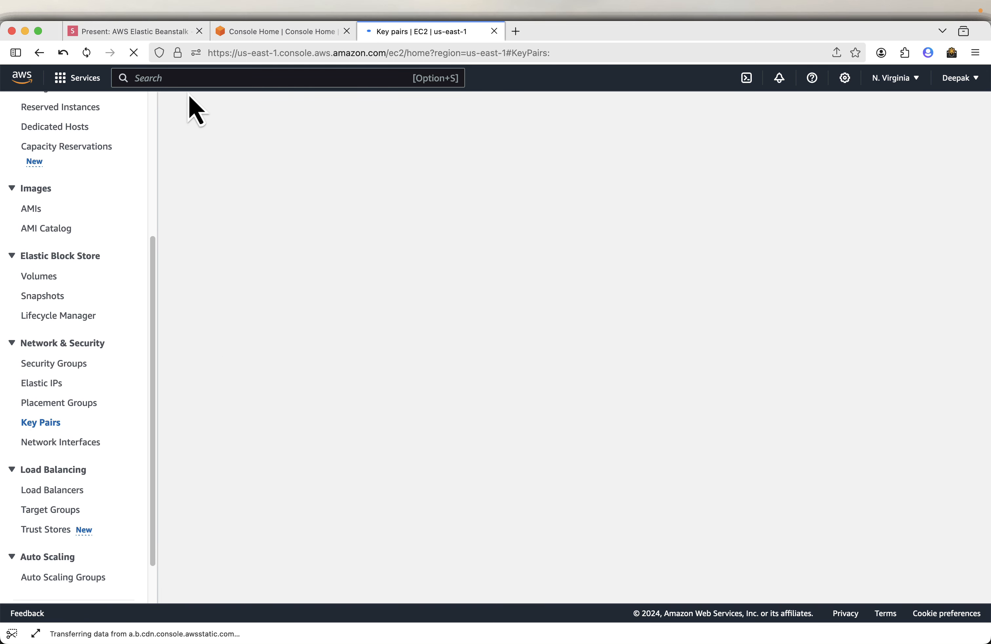
Create an RSA key pair named eb-key-pair and save eb-key-pair.pem to the Desktop, replacing the existing file.
left_click(166, 34)
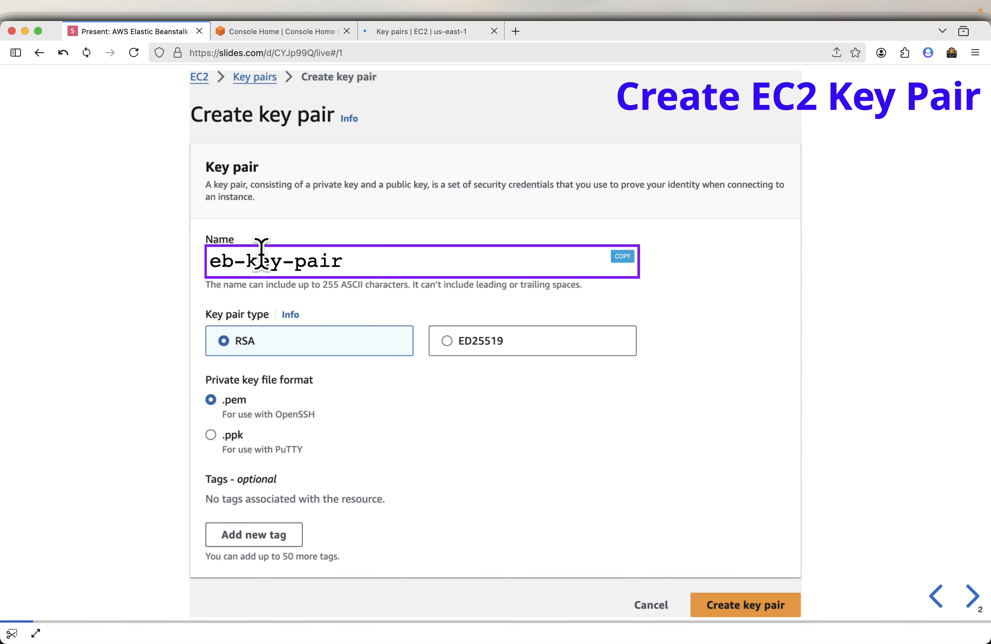
left_click(625, 257)
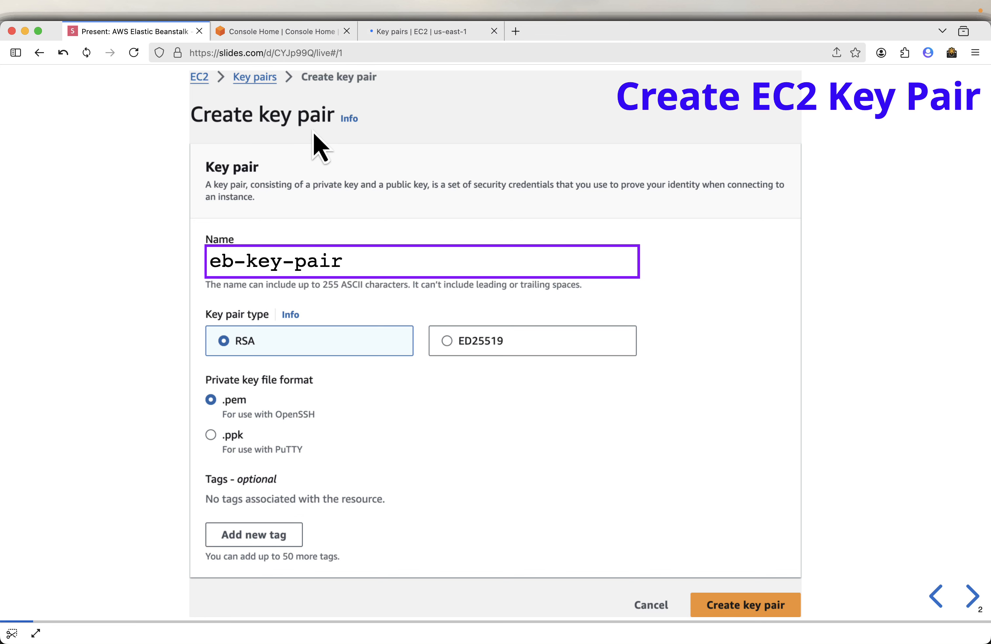
left_click(409, 38)
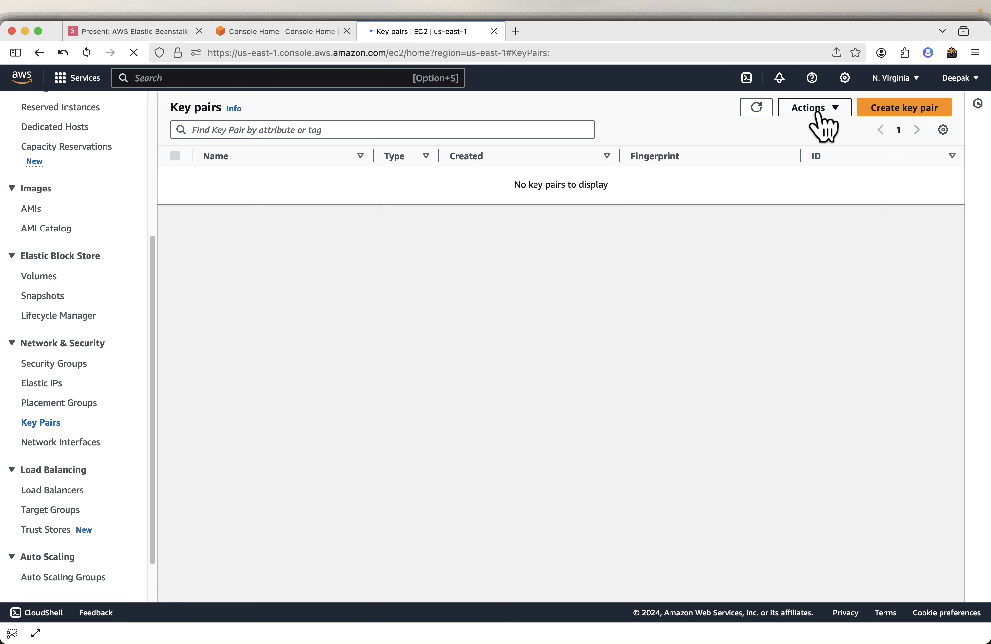
left_click(906, 120)
left_click(272, 273)
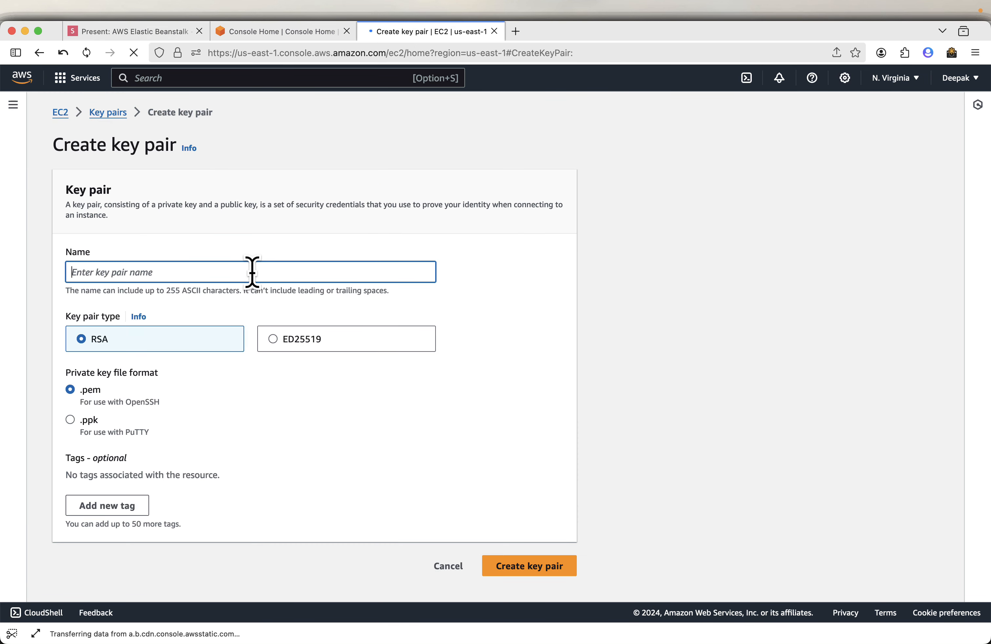
type("eb-key-pair")
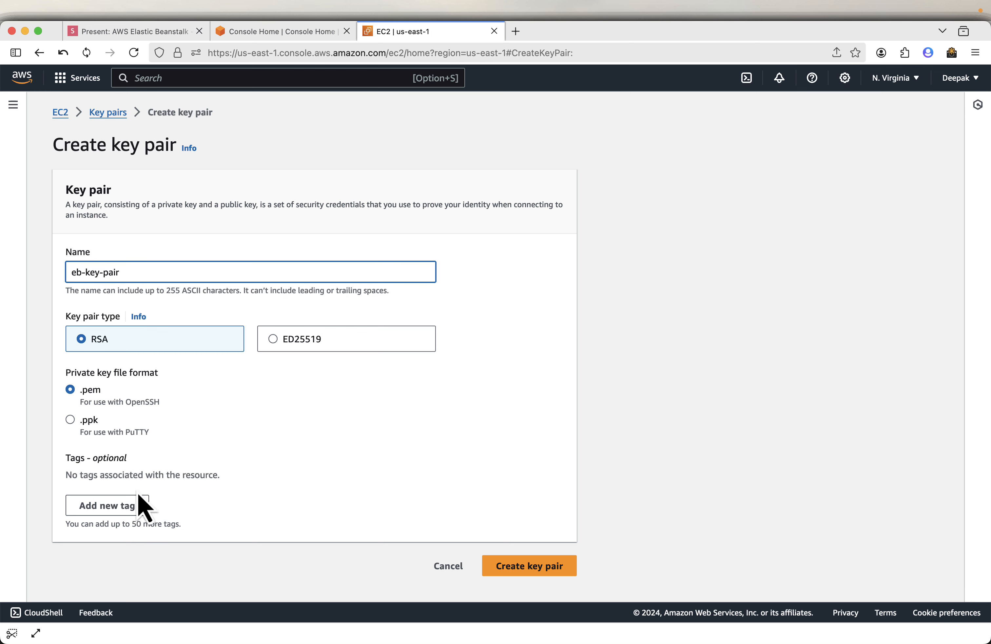
left_click(522, 570)
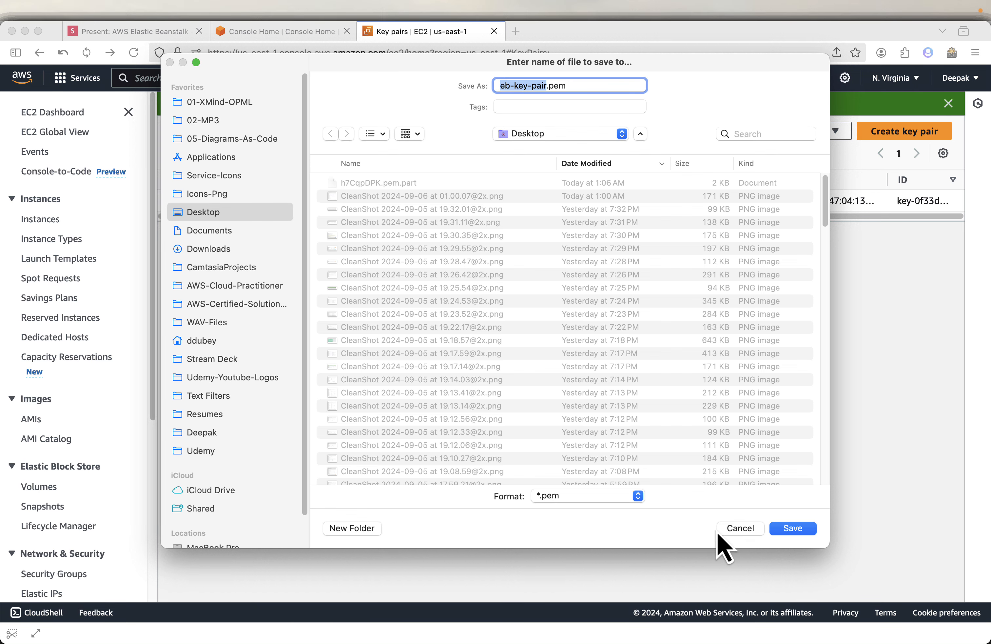
left_click(777, 533)
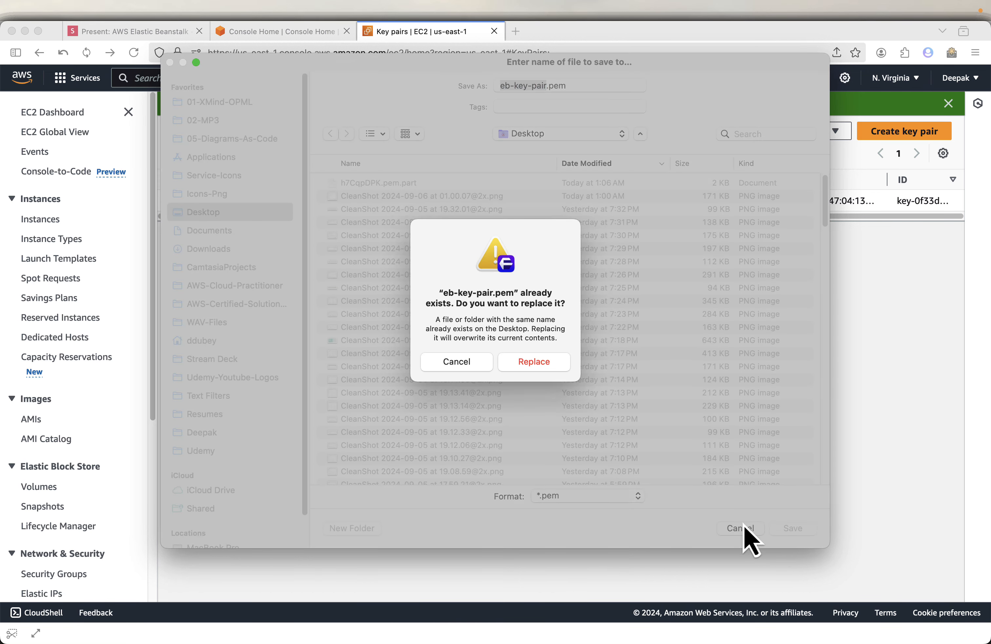
left_click(537, 367)
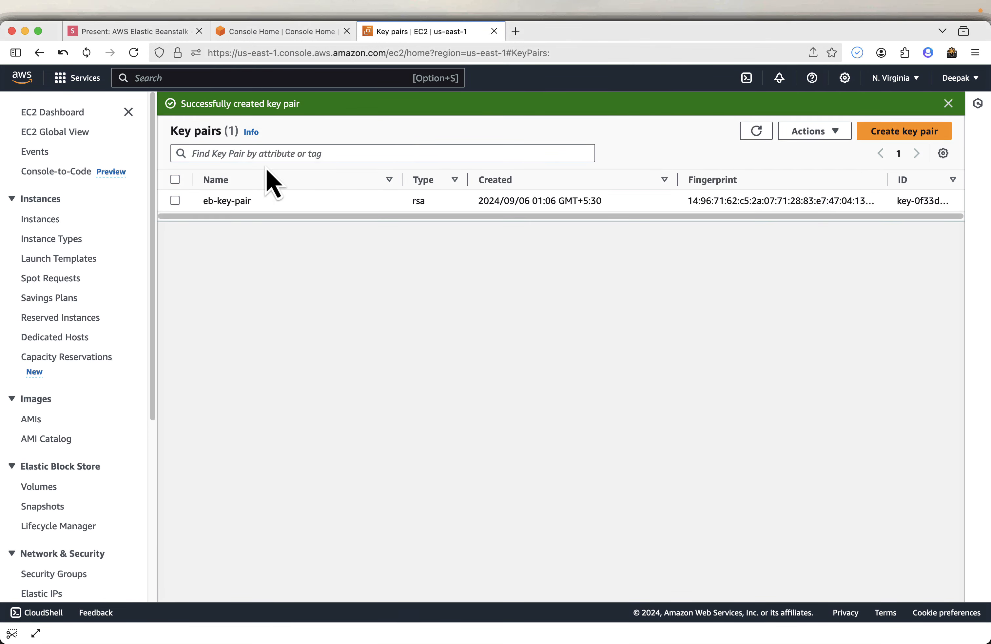
Advance the slides to the EC2 instance role example, and open the Roles list of IAM in a new browser tab.
left_click(150, 35)
key("Right")
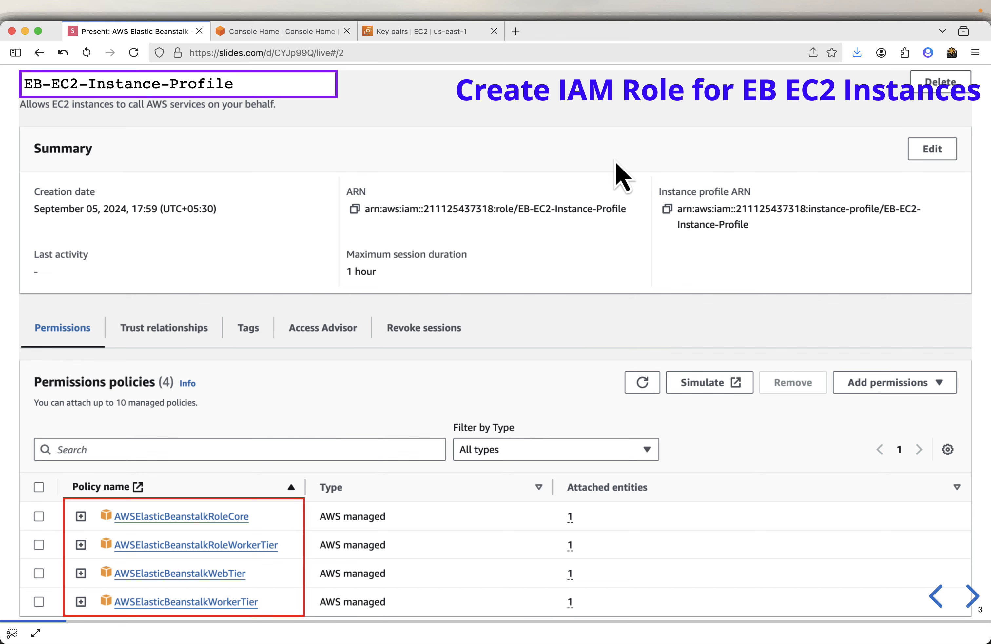
left_click(320, 38)
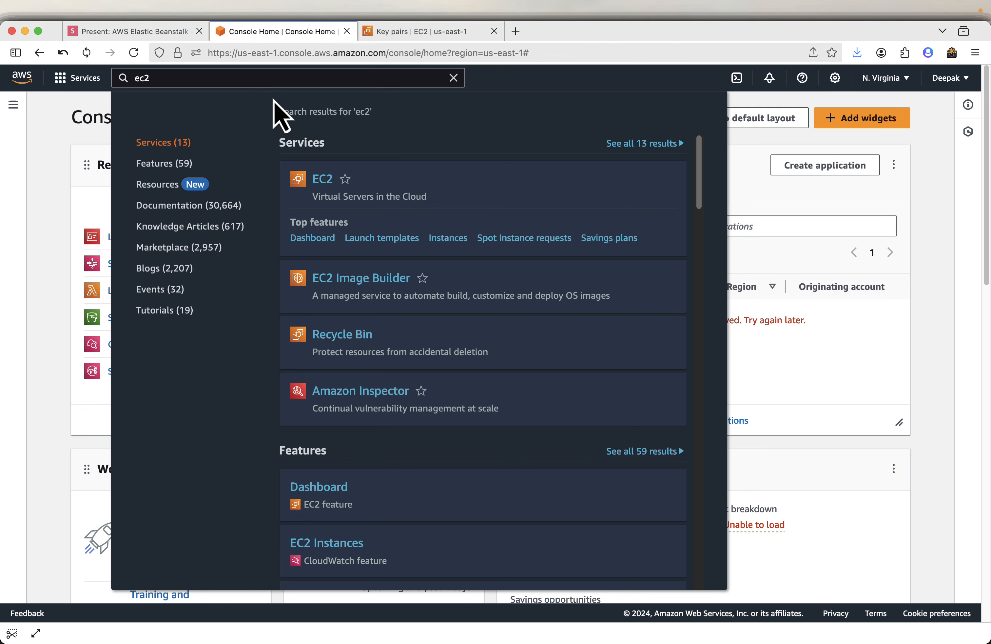
left_click(944, 261)
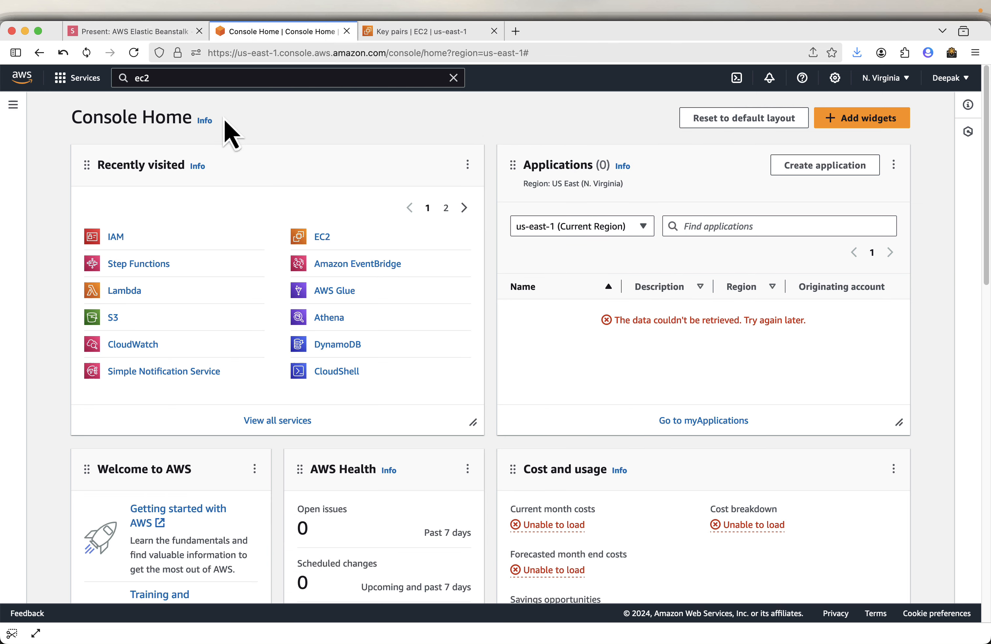
left_click(206, 79)
type("IAM")
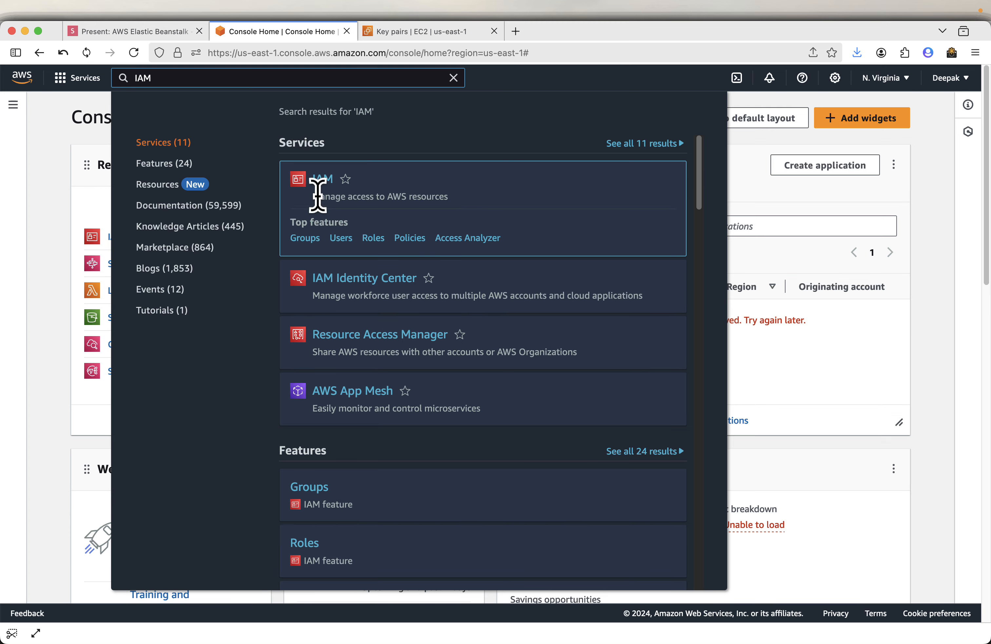
right_click(332, 187)
left_click(389, 191)
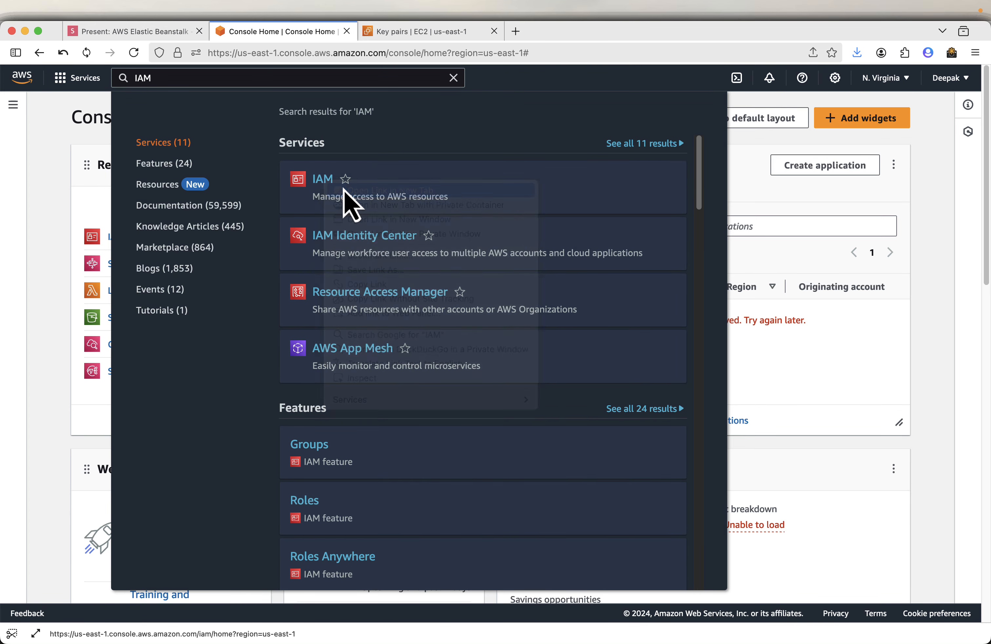
left_click(435, 33)
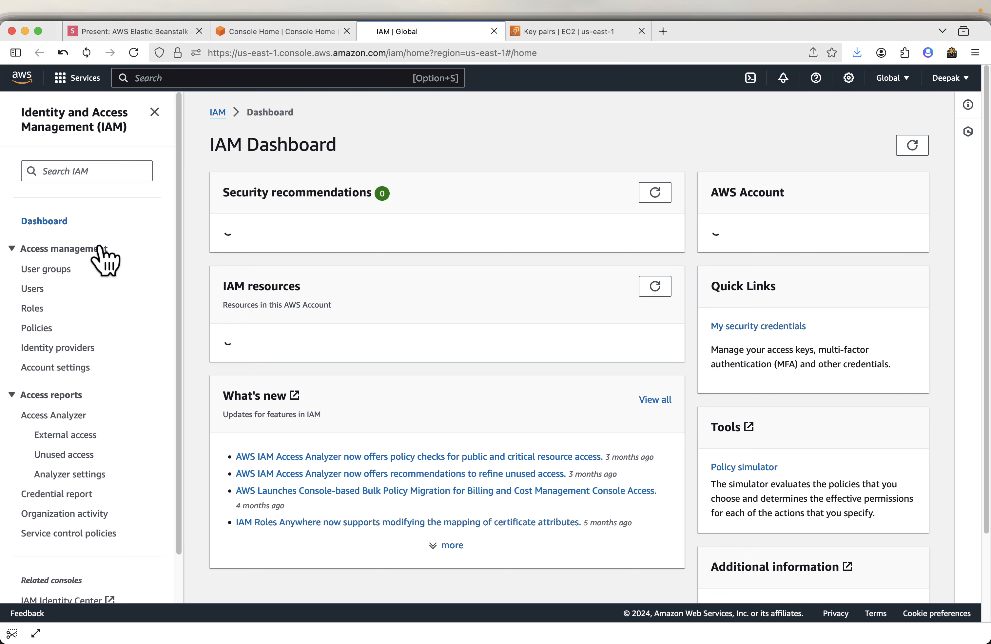
left_click(32, 309)
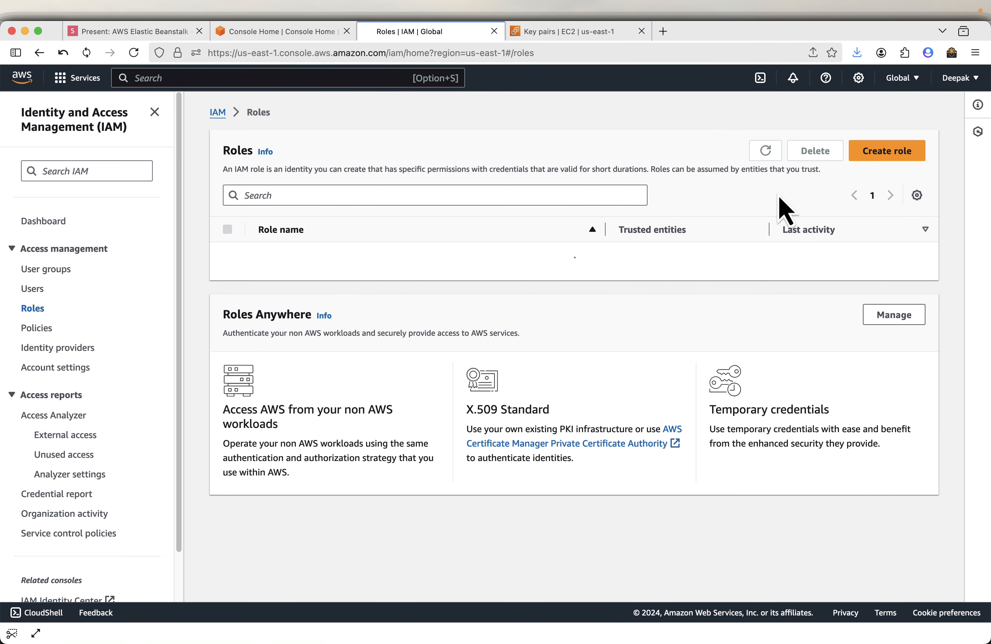
Start a new IAM role for an AWS service with EC2 as the use case and continue to adding permissions.
left_click(887, 155)
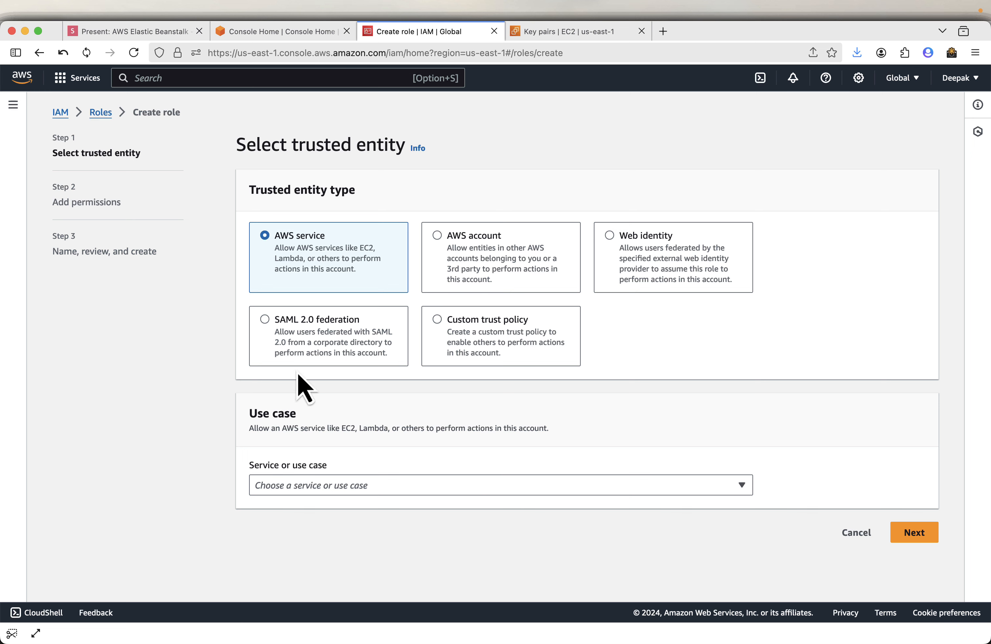
left_click(456, 490)
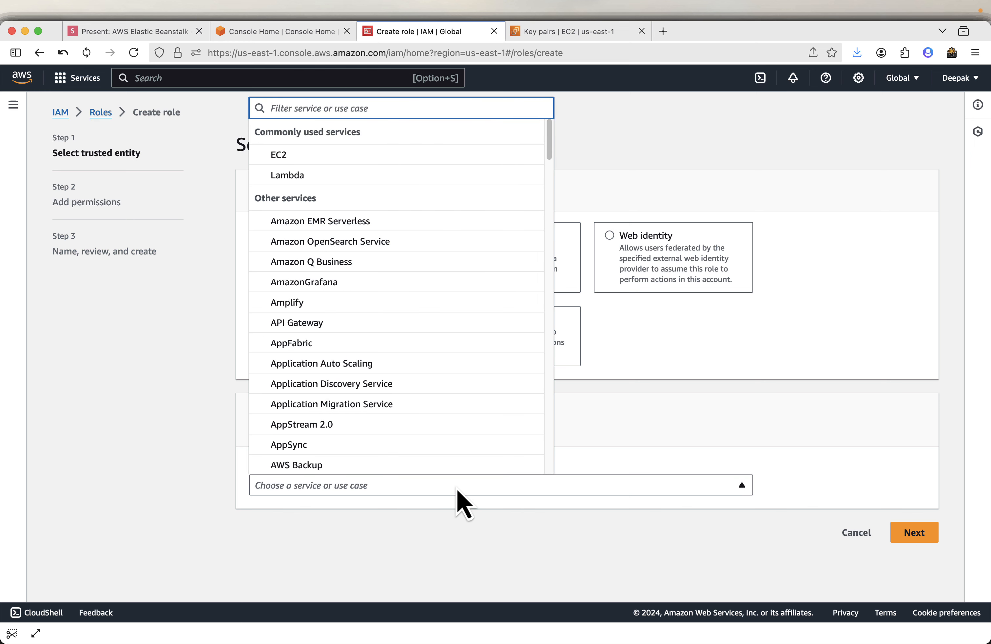
left_click(292, 159)
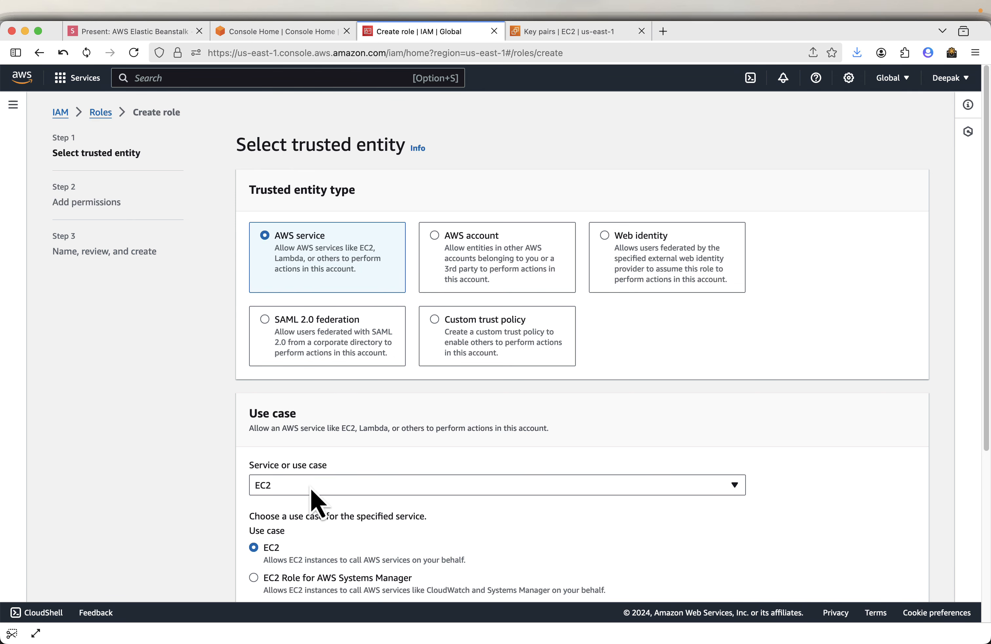
scroll(188, 520, "down", 5)
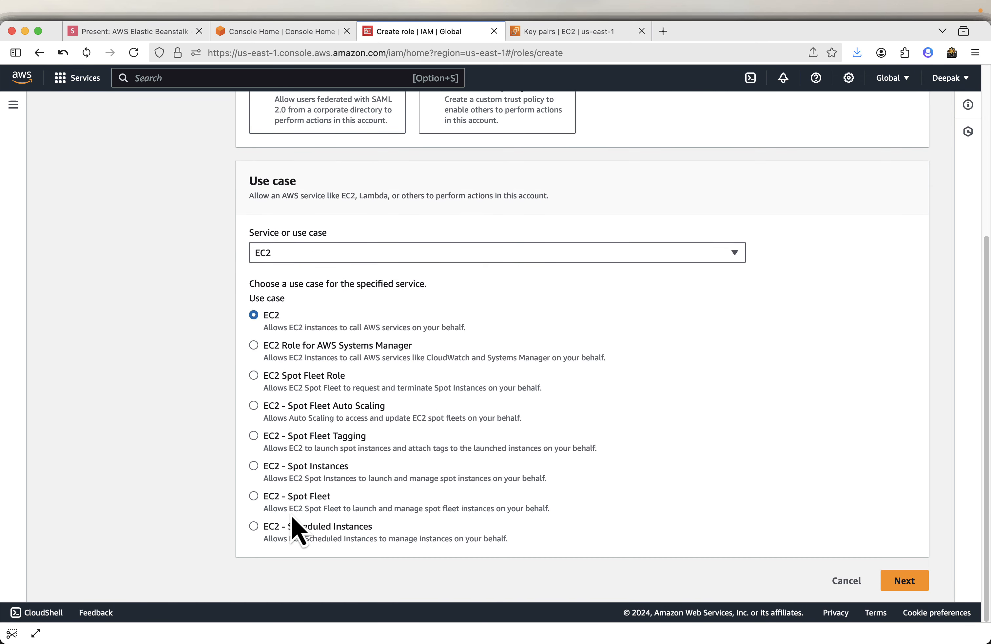
left_click(903, 583)
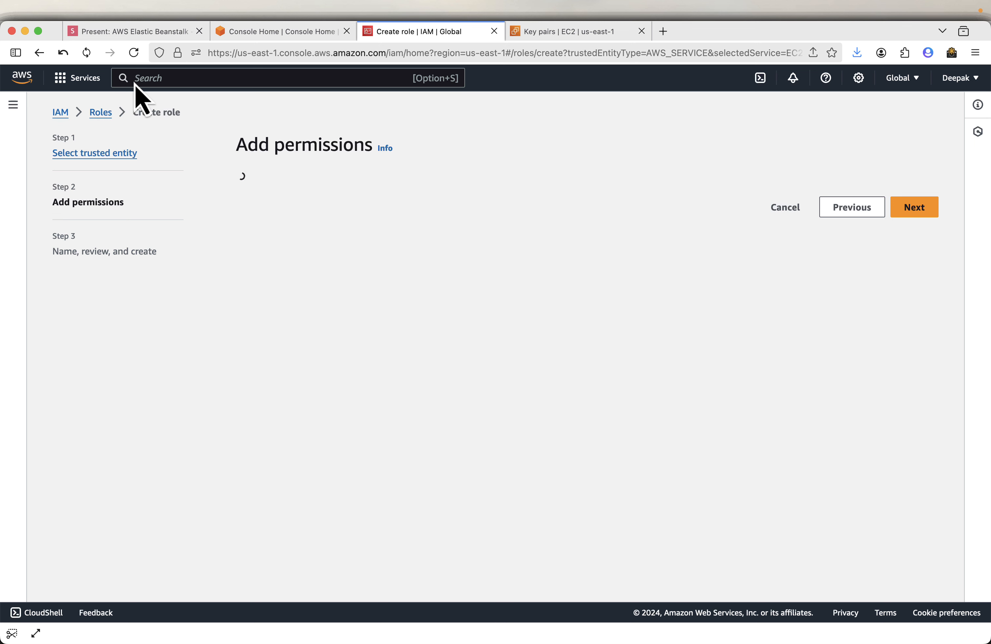
Check the required policies on the instance role slide, and filter the new role's permissions policies by Beanstalk.
left_click(129, 31)
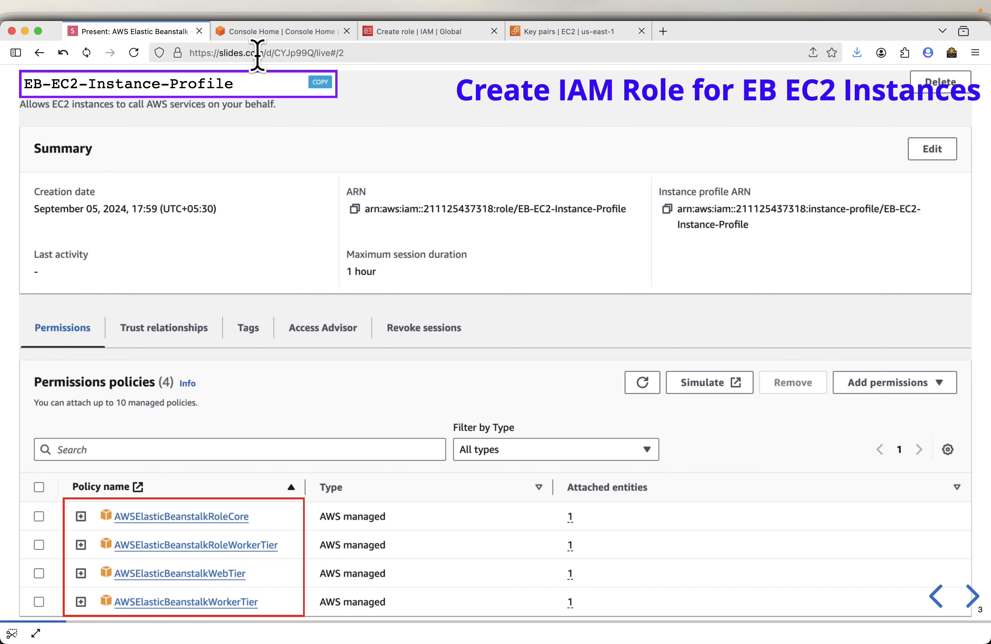
left_click(397, 51)
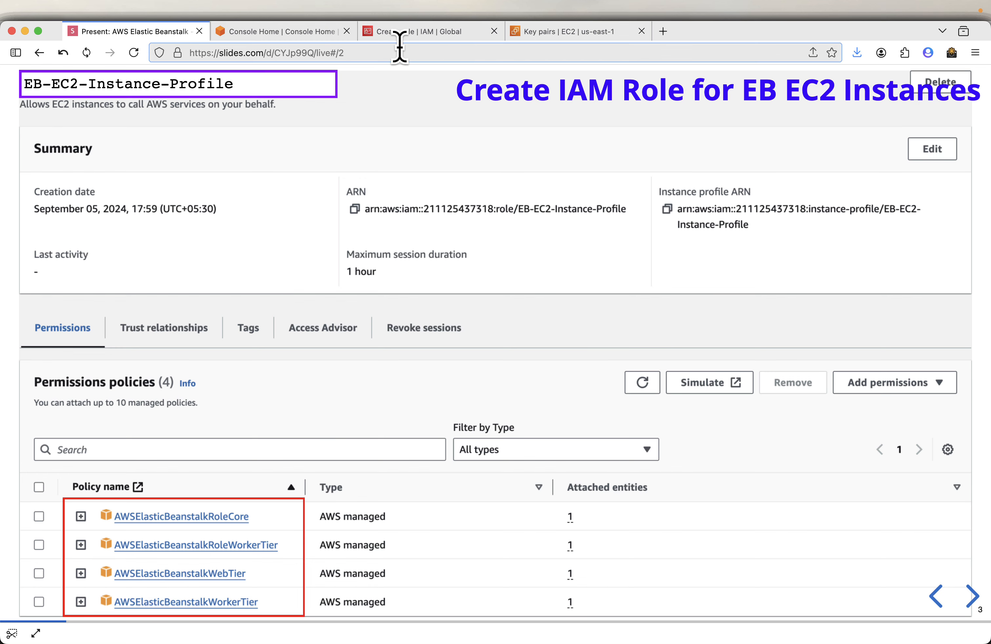
left_click(408, 34)
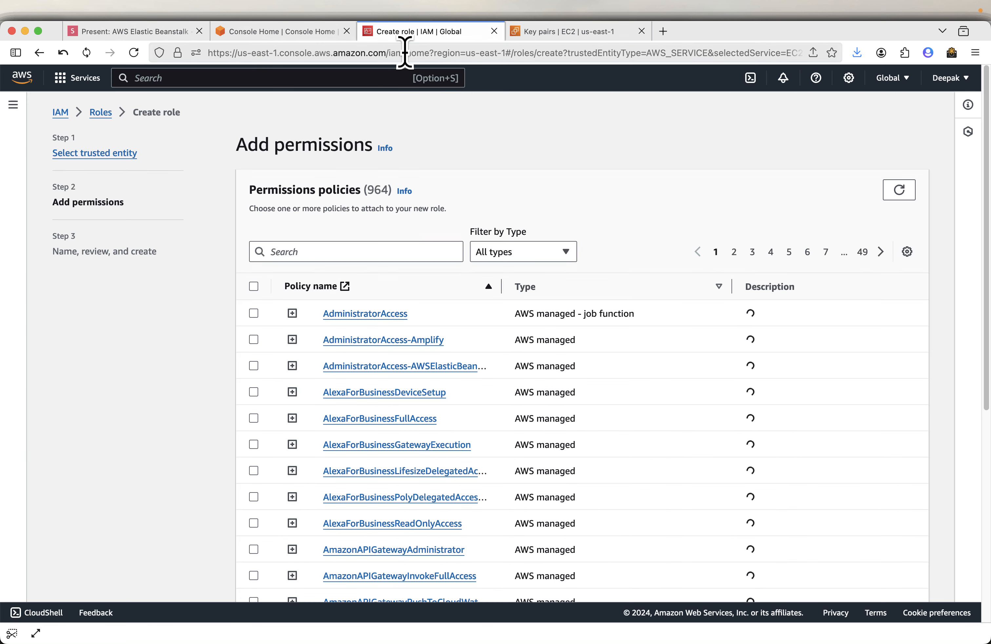
left_click(312, 255)
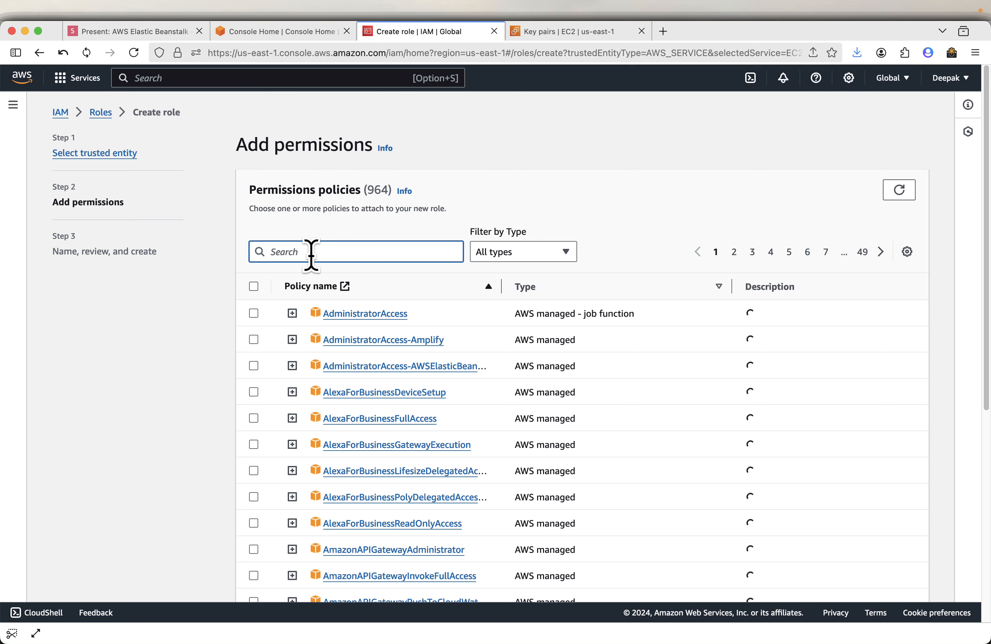
type("Beanstalk")
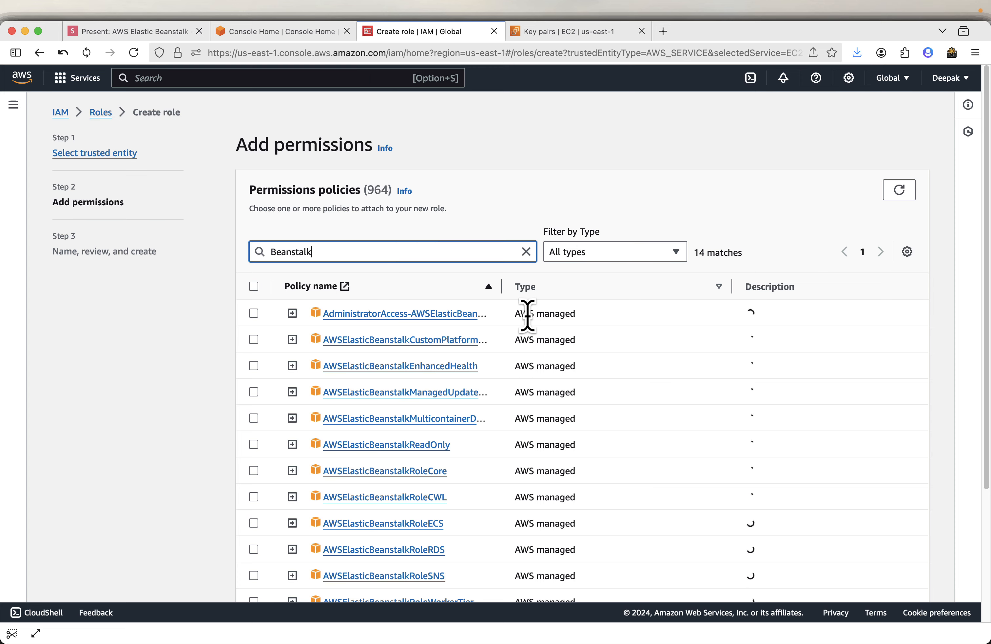
Select the policies AWSElasticBeanstalkWebTier, AWSElasticBeanstalkWorkerTier, AWSElasticBeanstalkRoleCore and AWSElasticBeanstalkRoleWorkerTier for the role, and continue to the naming page.
scroll(526, 398, "down", 5)
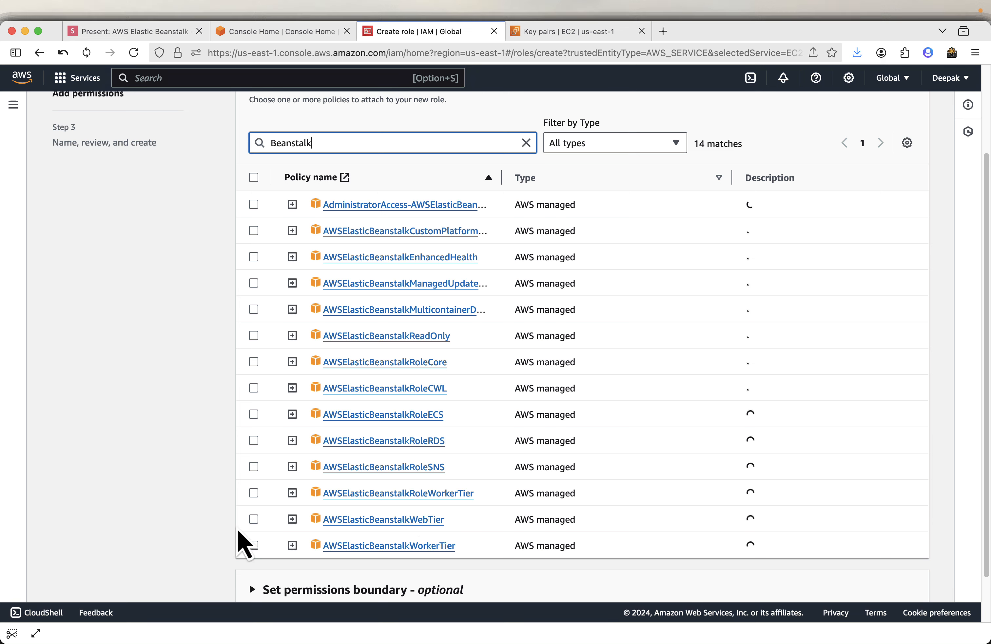
left_click(253, 523)
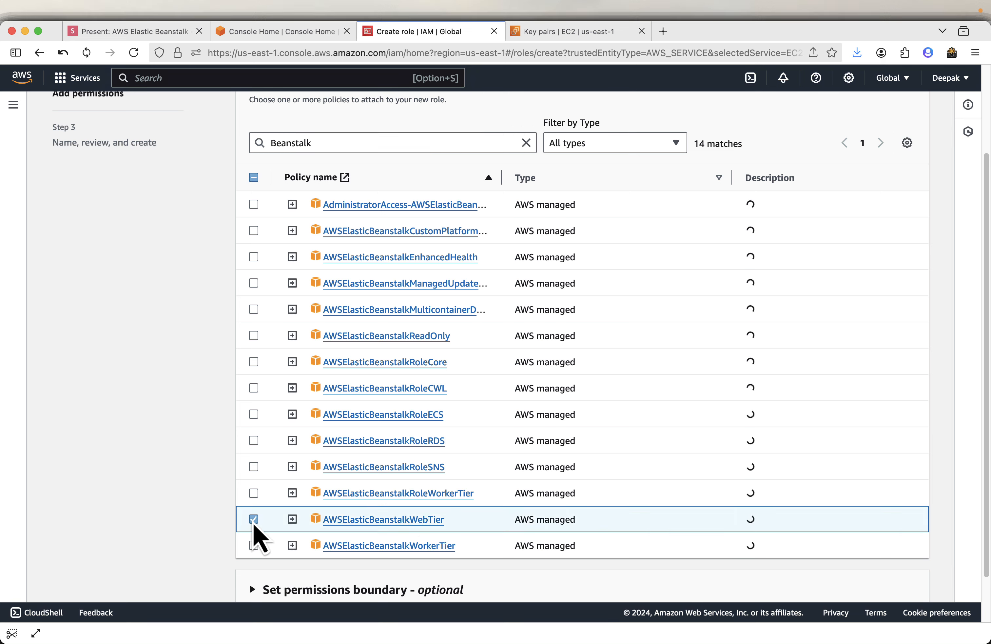
left_click(254, 546)
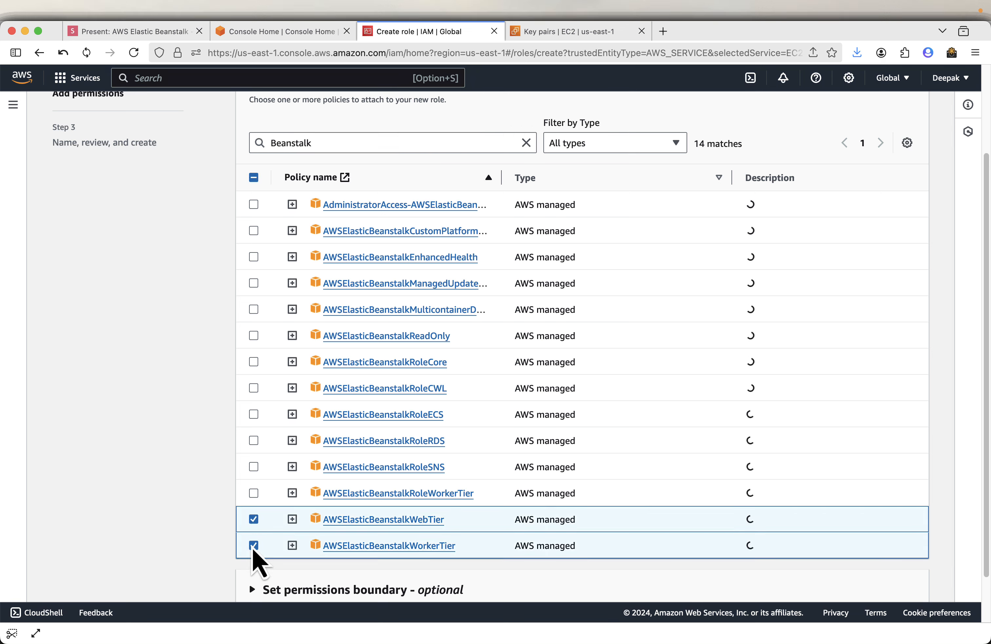
left_click(254, 363)
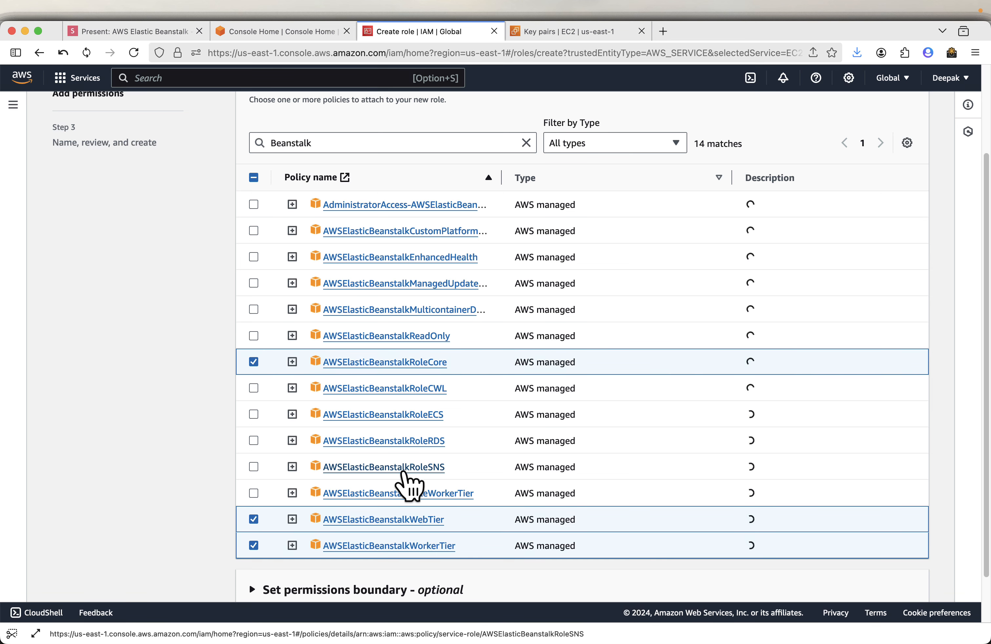
left_click(158, 32)
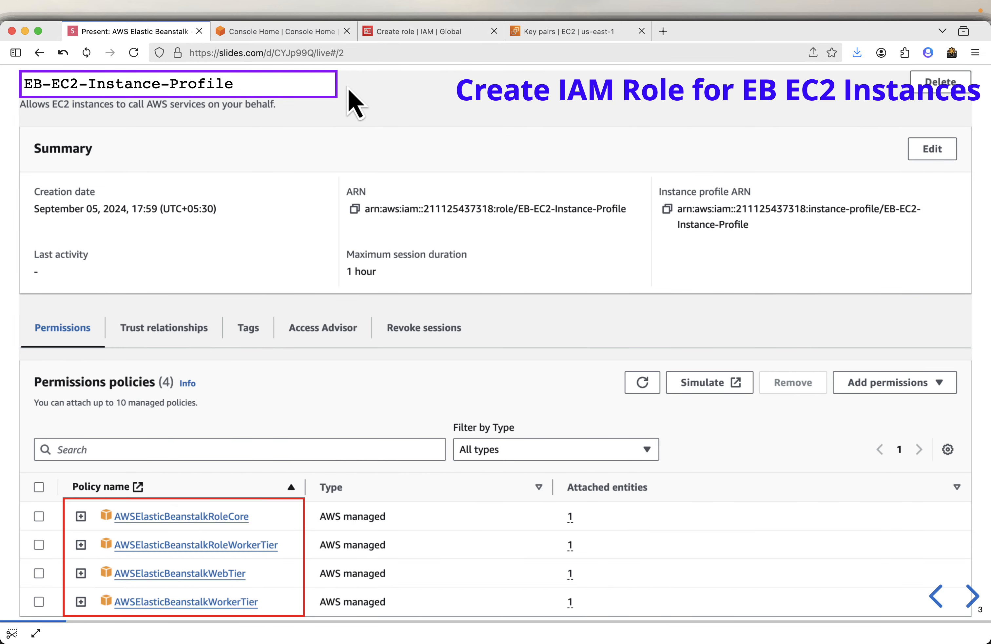
left_click(408, 35)
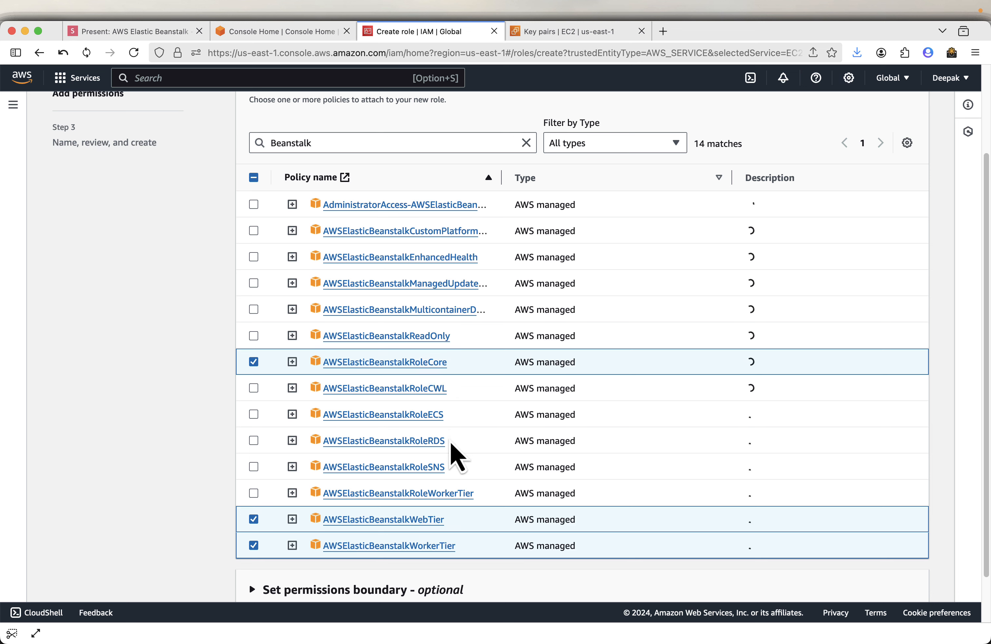
left_click(254, 494)
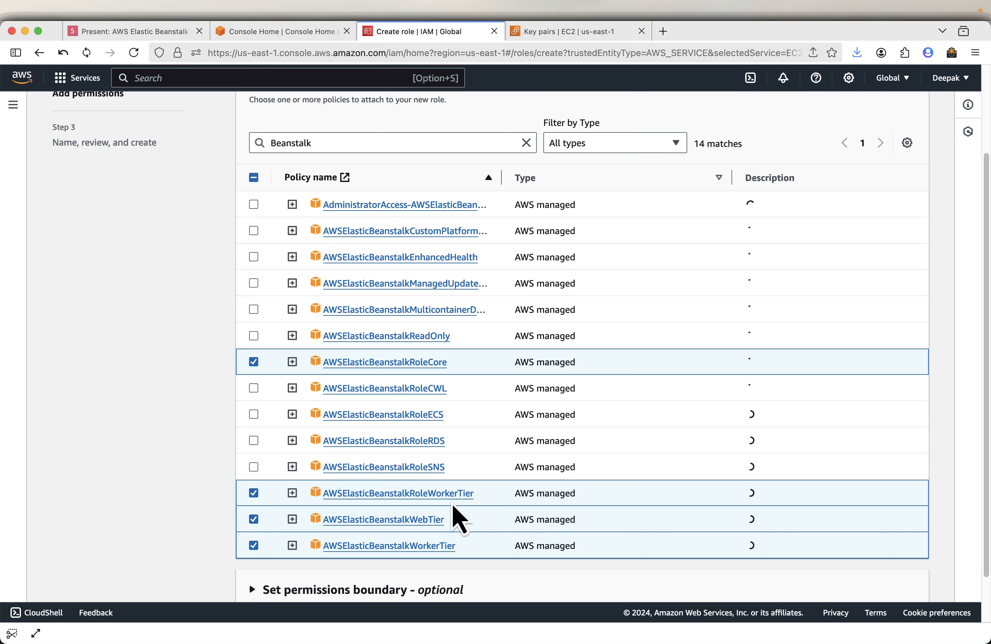
scroll(506, 504, "down", 2)
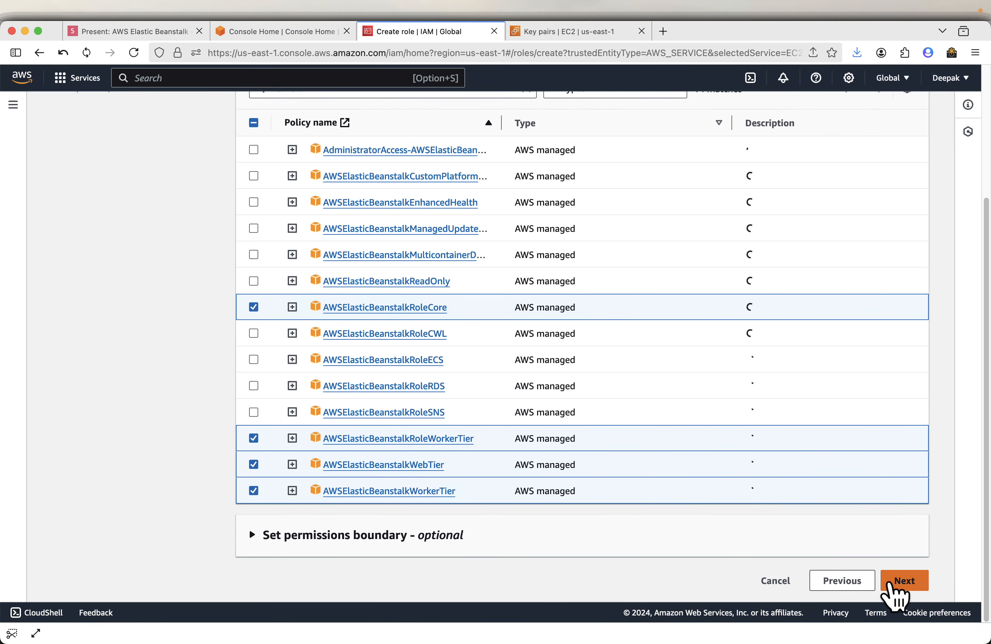
left_click(915, 582)
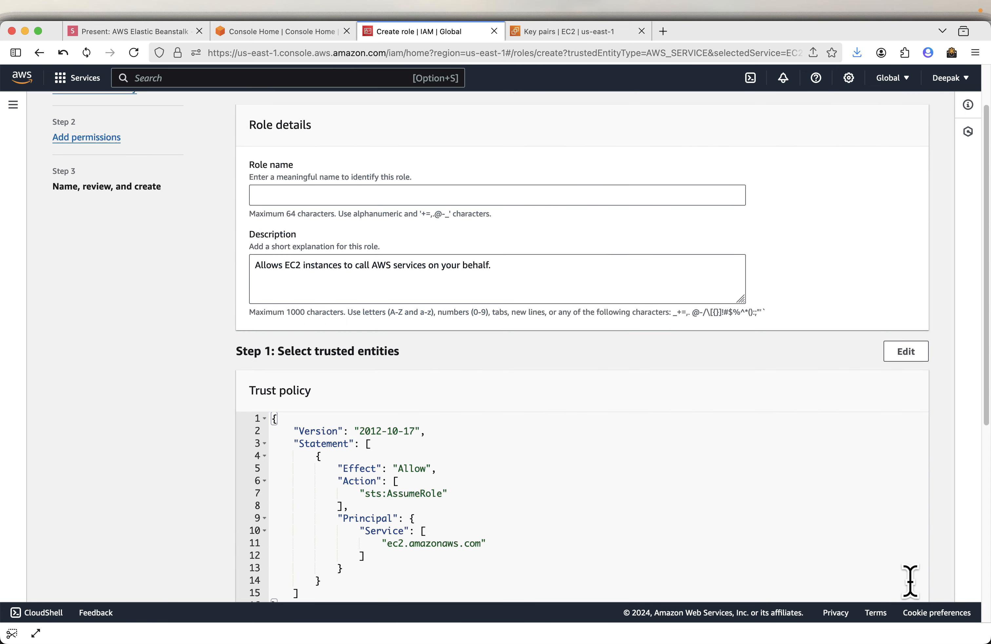
Name the role EB-EC2-Instance-Profile, copying the name from the slide.
scroll(660, 418, "up", 2)
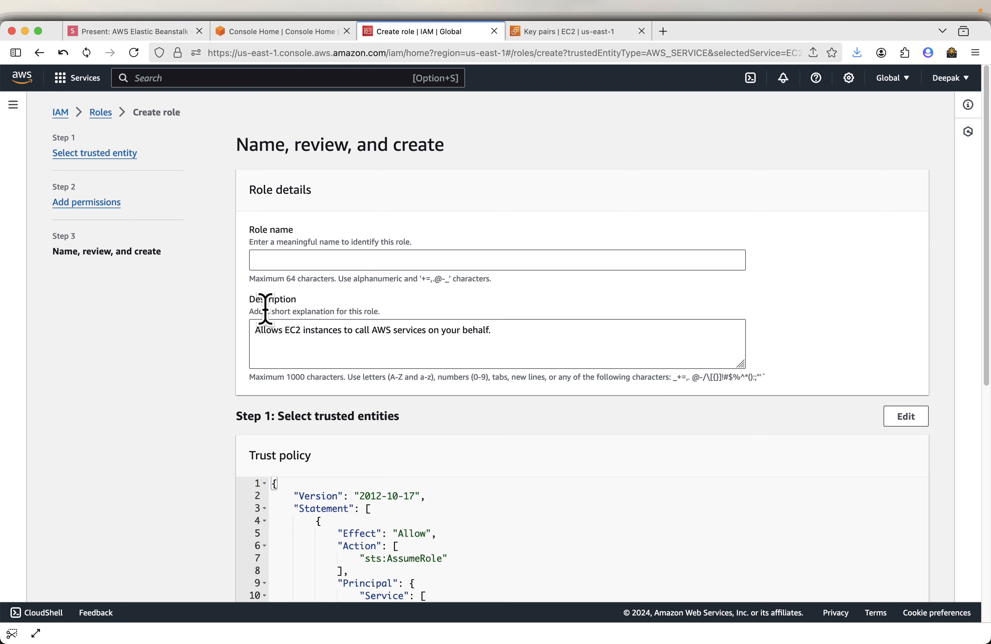
left_click(287, 260)
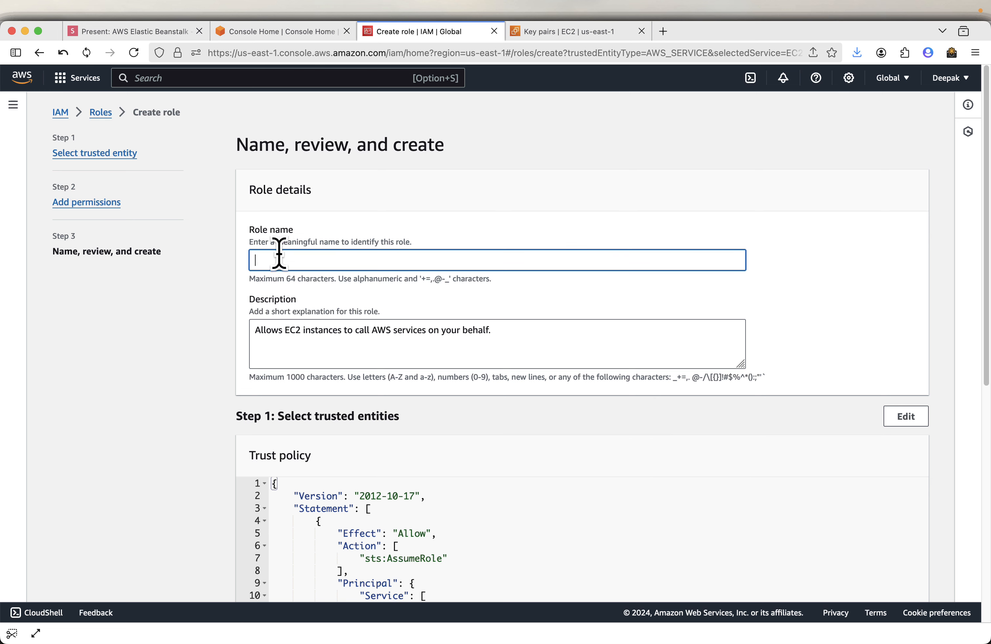
left_click(166, 30)
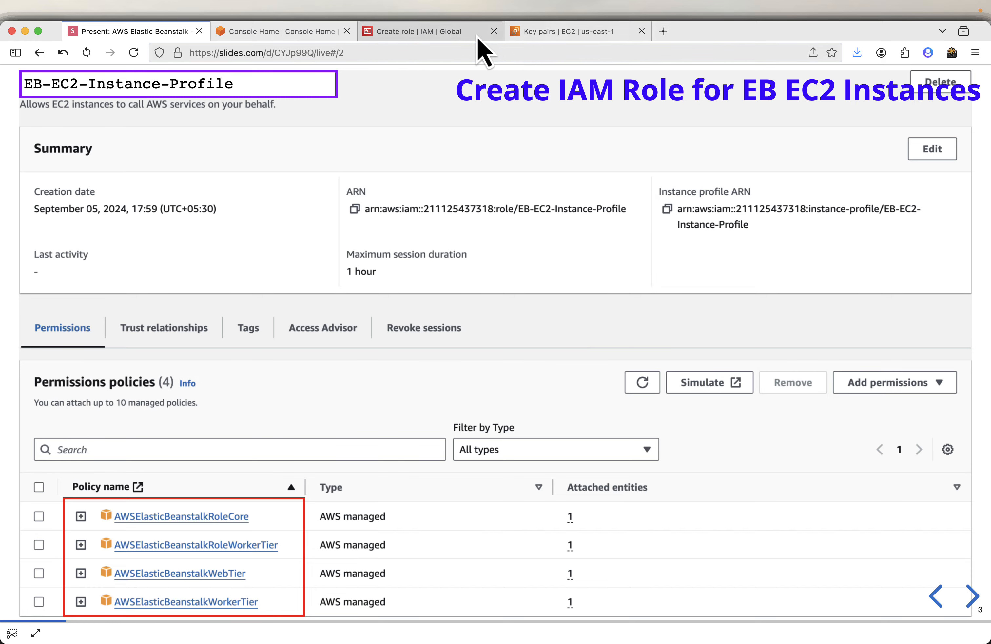
left_click(456, 32)
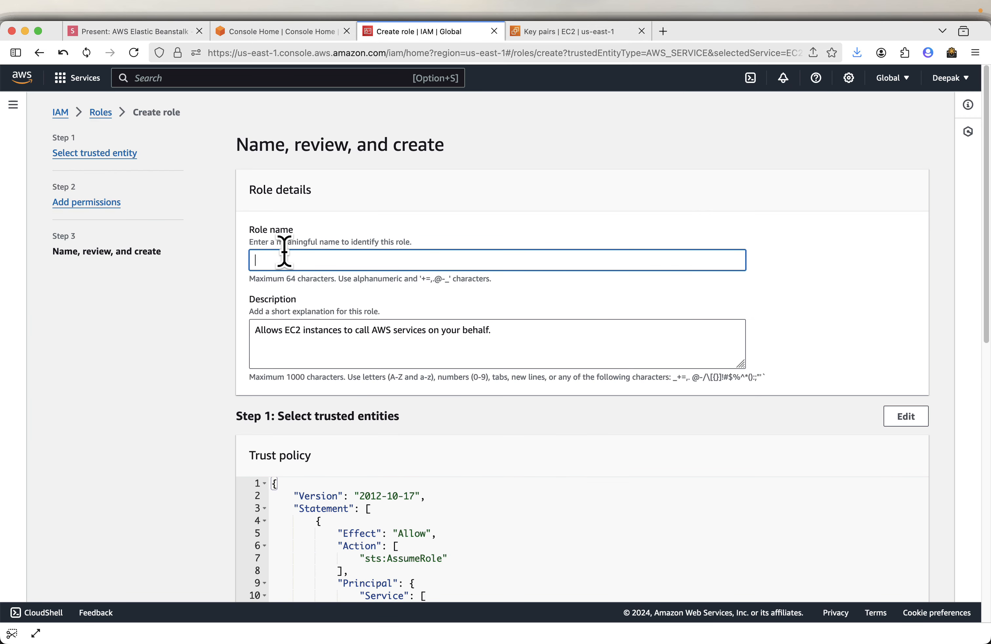
left_click(843, 309)
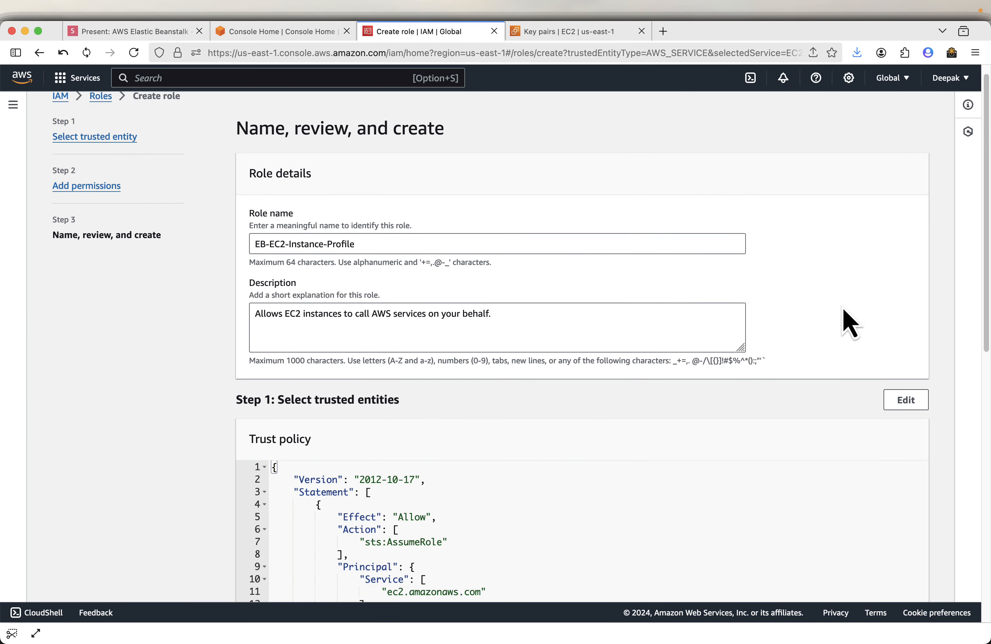
Review the role's trust policy and attached permissions, and create the role.
scroll(843, 309, "down", 1)
scroll(481, 335, "down", 2)
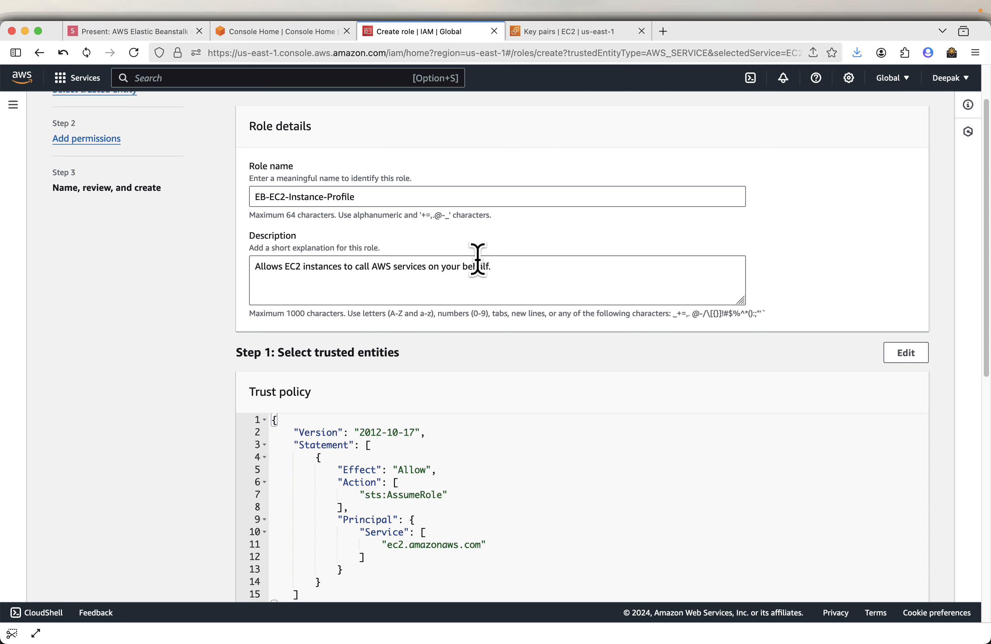
scroll(478, 260, "down", 10)
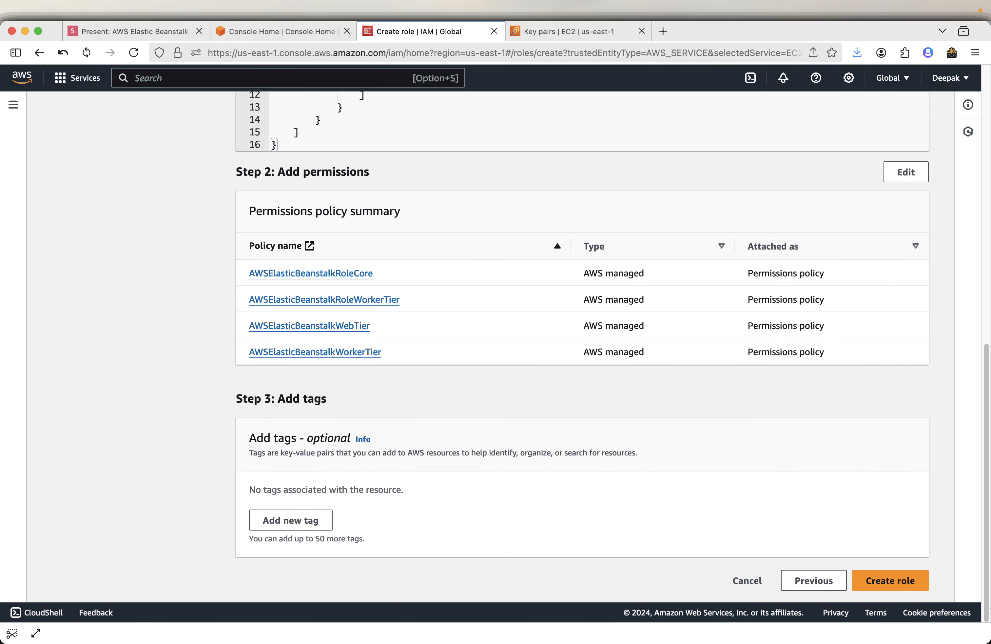
left_click(919, 594)
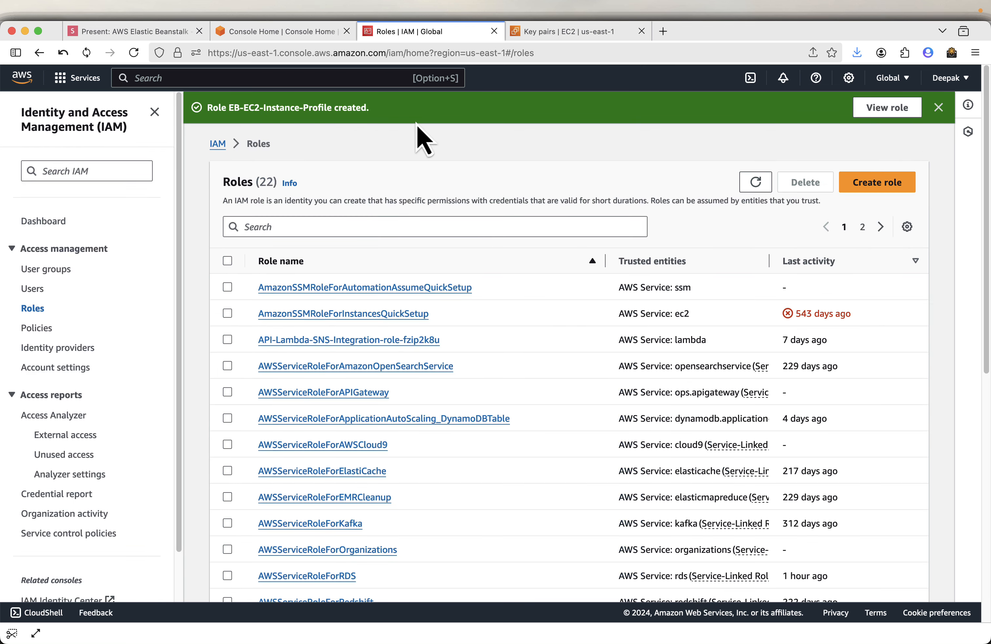
Advance the slides to Elastic Beanstalk - Create Application, then search the AWS console for bean and open Elastic Beanstalk.
left_click(141, 35)
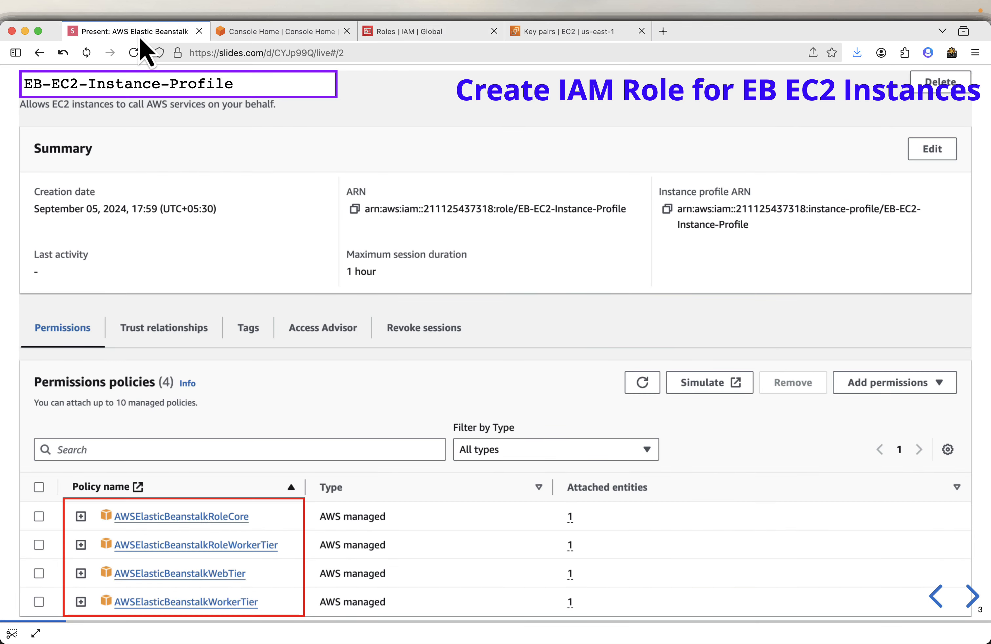
key("Right")
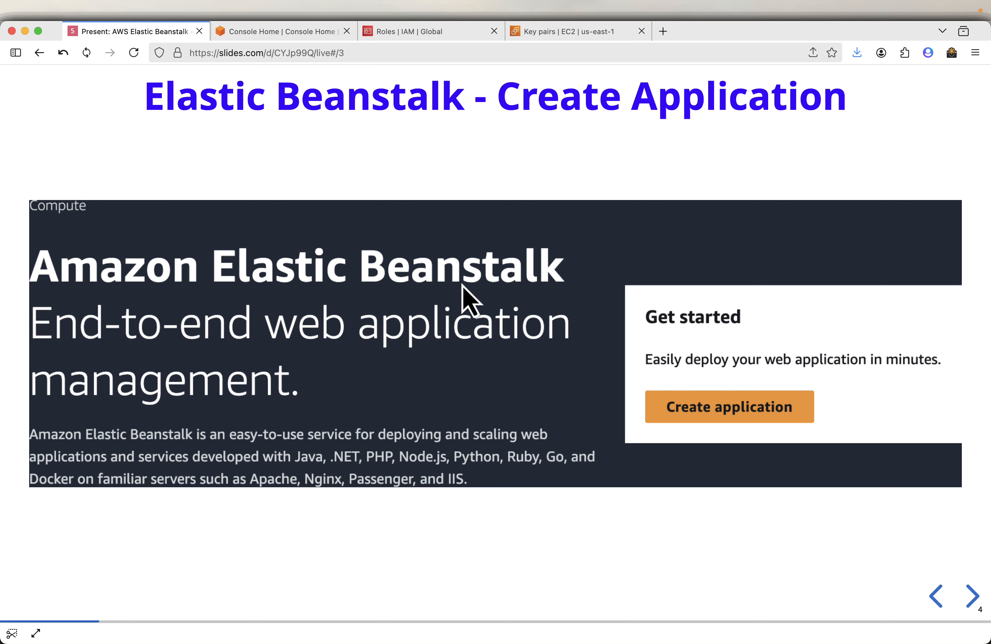
left_click(288, 37)
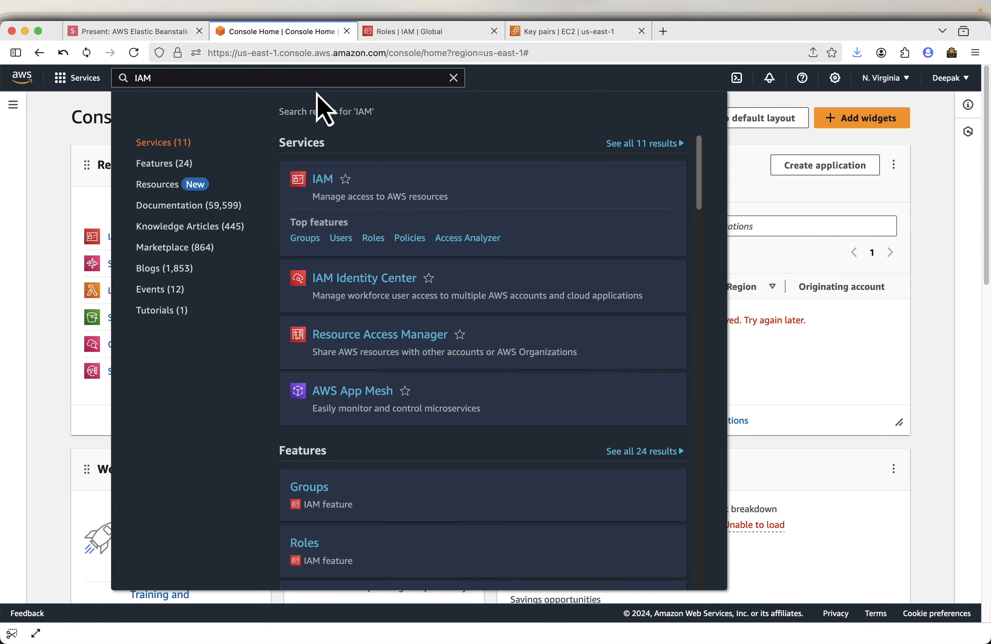
left_click(314, 79)
type("be")
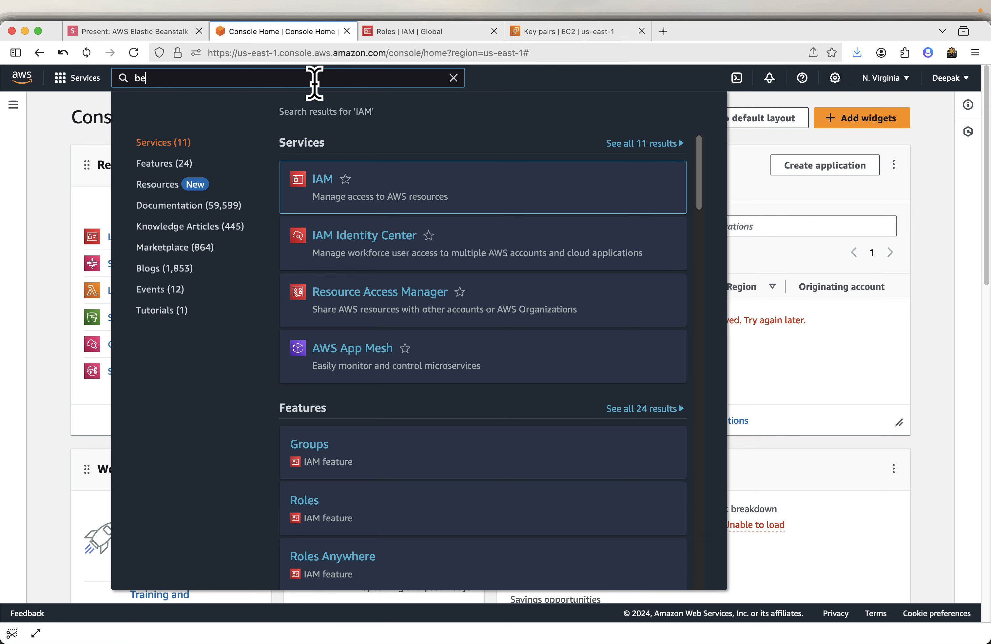
type("an")
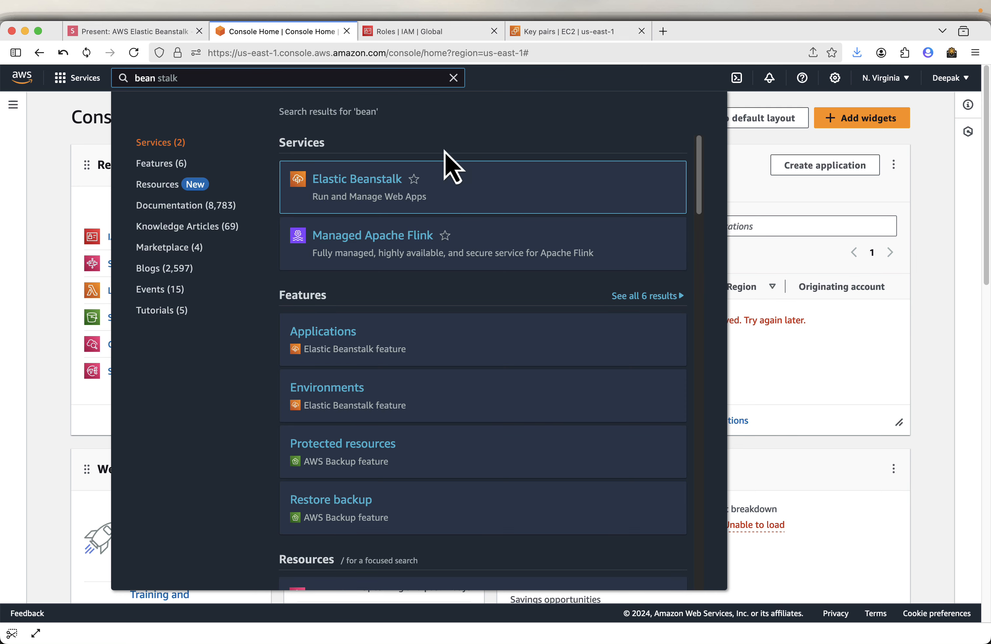
left_click(366, 186)
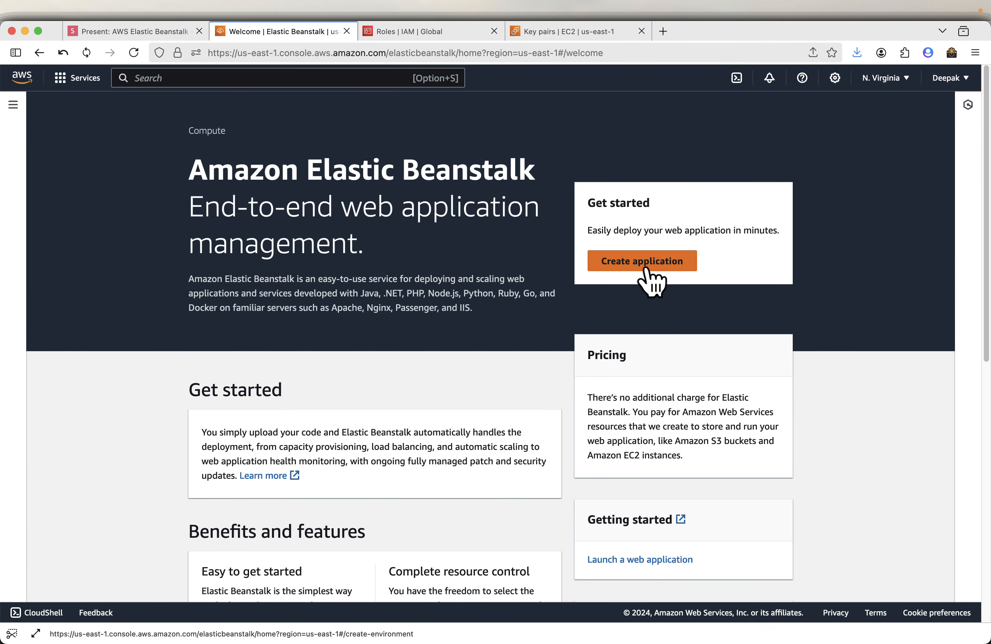
Start a new Elastic Beanstalk application and name it MyFirstEBApp, copying the name from the Configure environment slide.
left_click(646, 268)
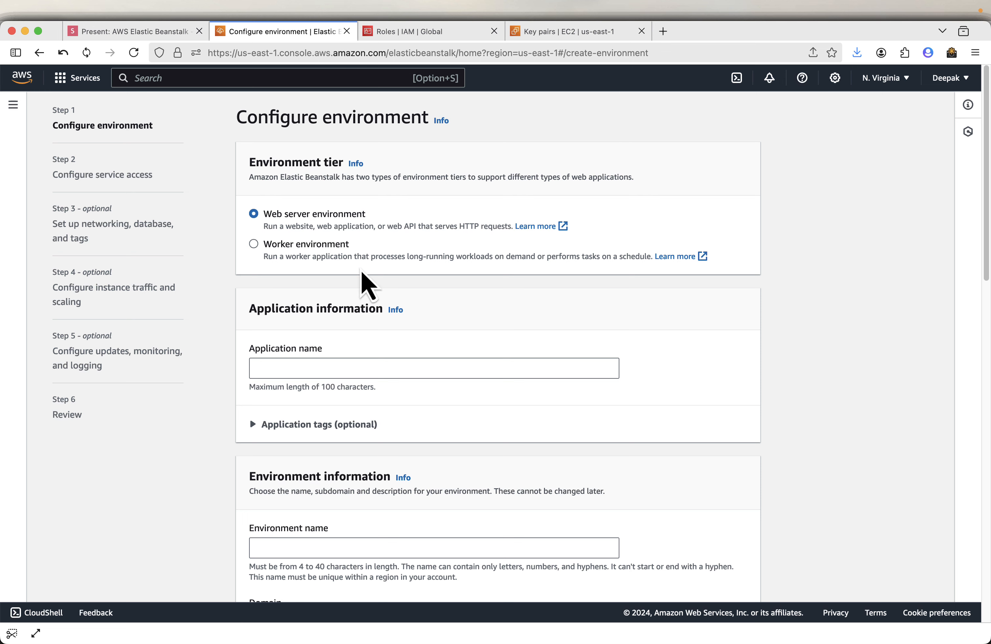
left_click(339, 366)
left_click(147, 32)
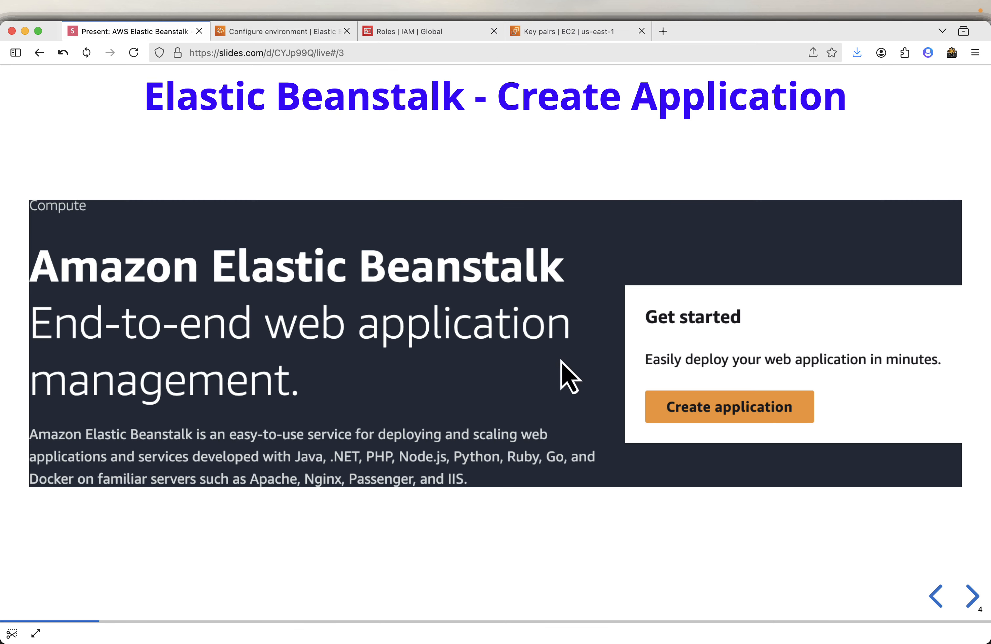
key("Right")
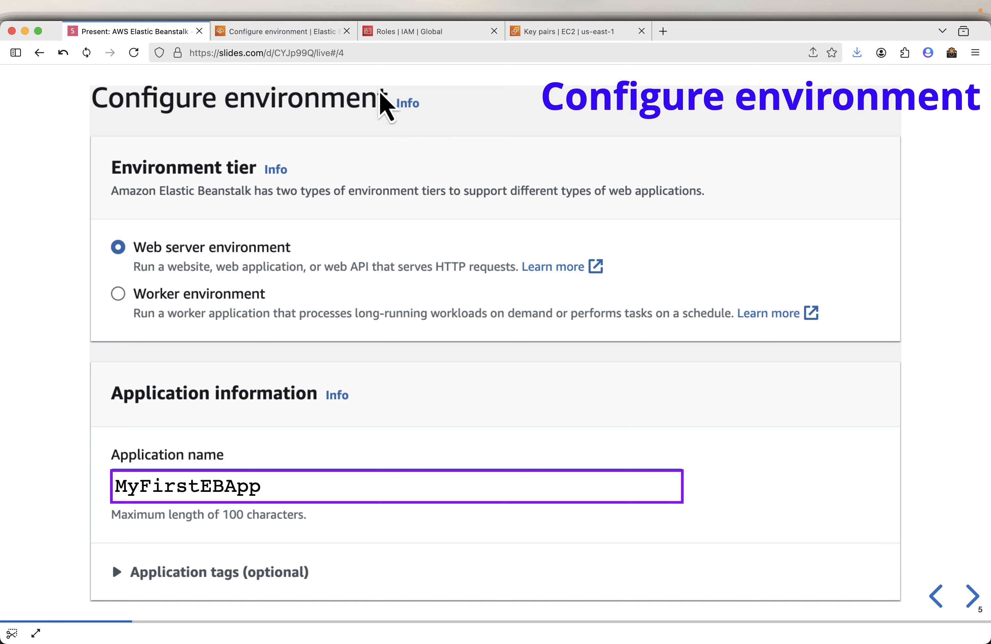
left_click(299, 40)
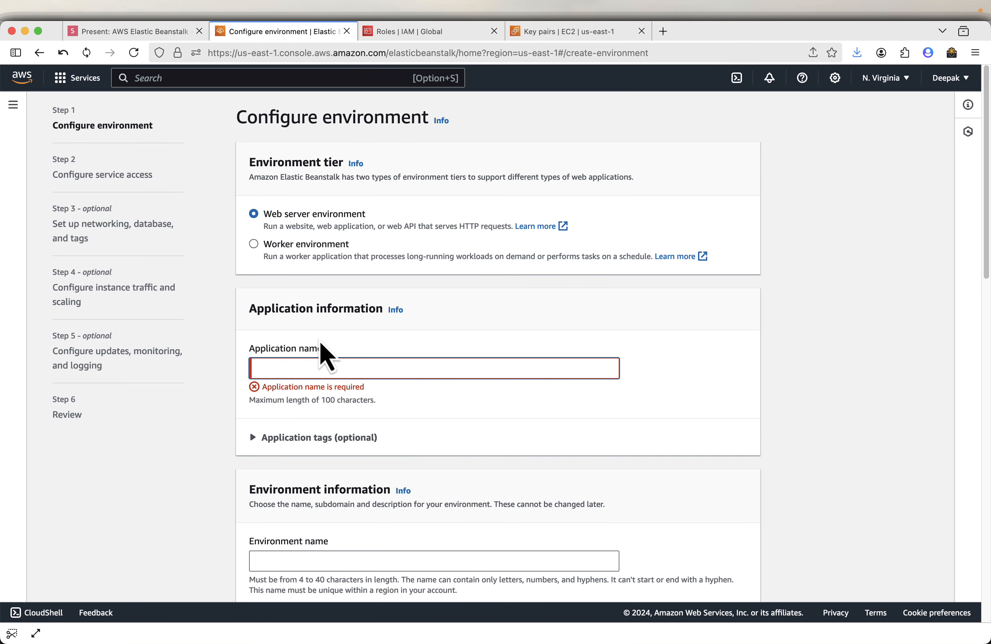
key("super+v")
left_click(795, 423)
Review the environment, platform and application code settings, view the options for uploading code, and reselect Sample application as the code source.
scroll(790, 397, "down", 1)
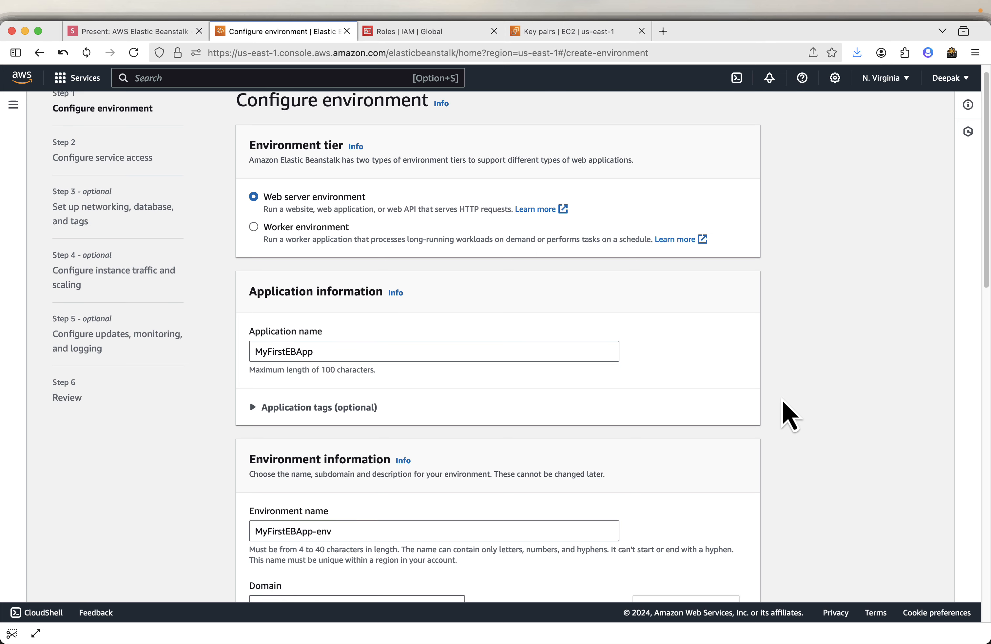
scroll(752, 481, "down", 5)
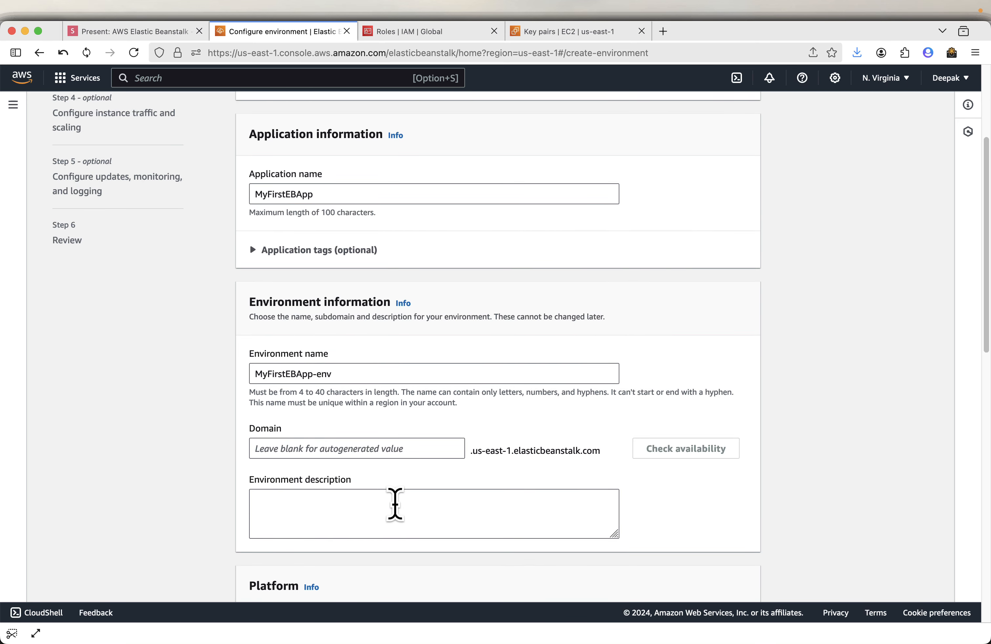
scroll(594, 434, "down", 3)
scroll(595, 434, "down", 4)
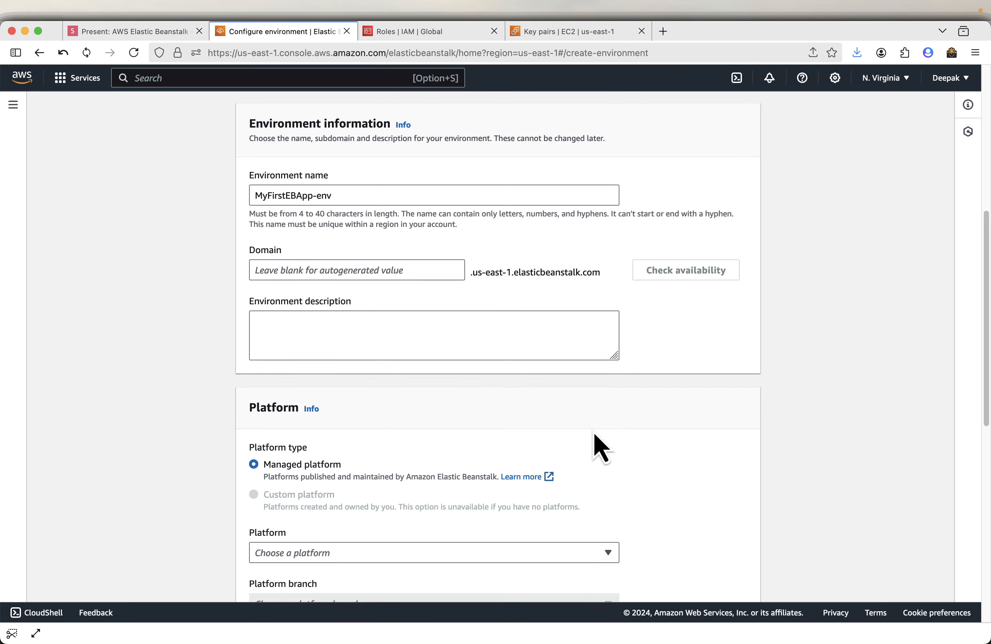
scroll(485, 451, "down", 8)
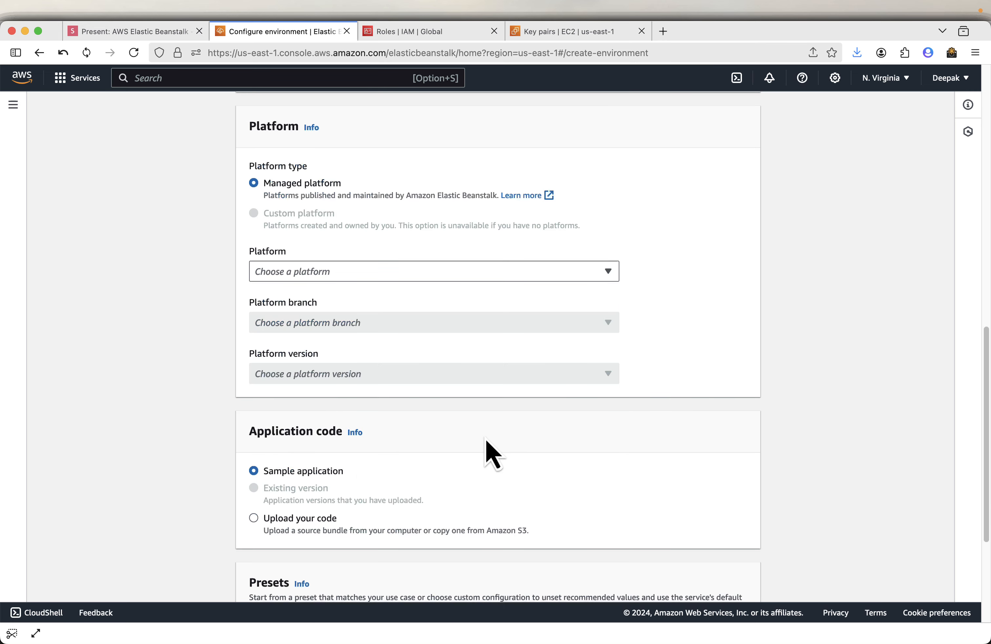
scroll(368, 485, "down", 1)
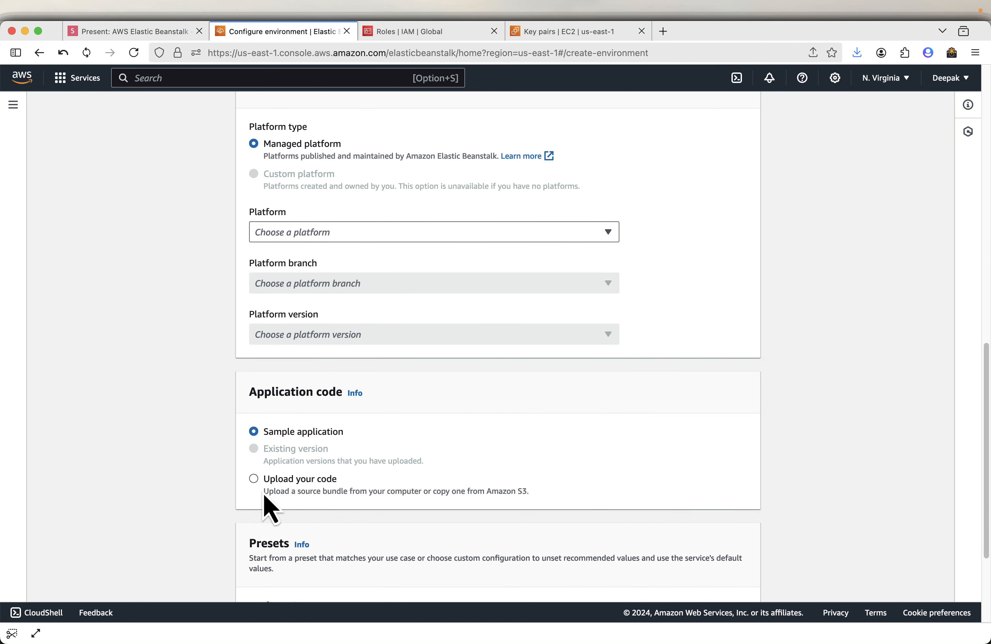
left_click(255, 485)
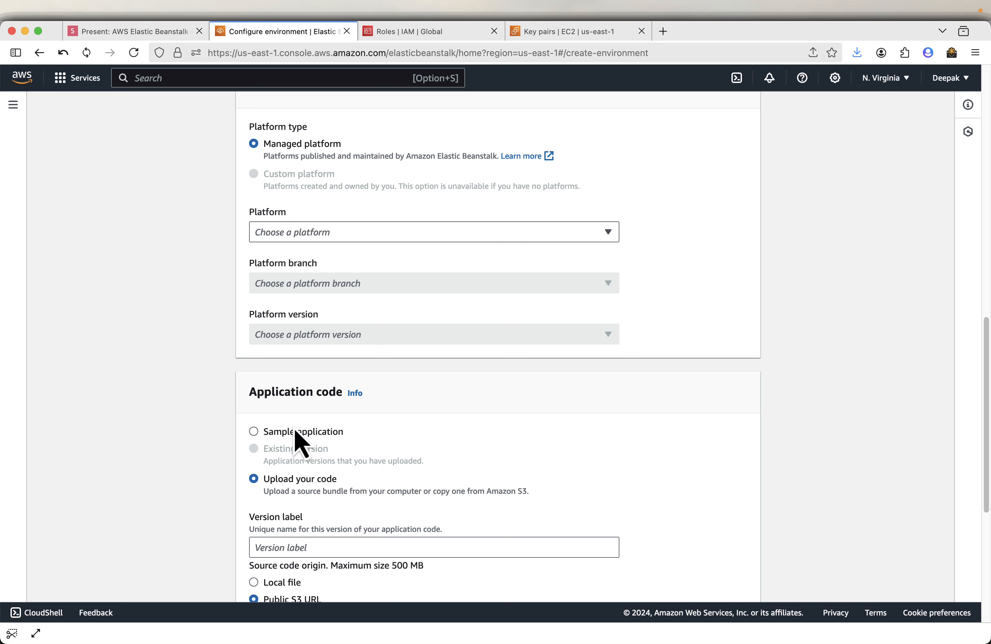
scroll(318, 547, "down", 3)
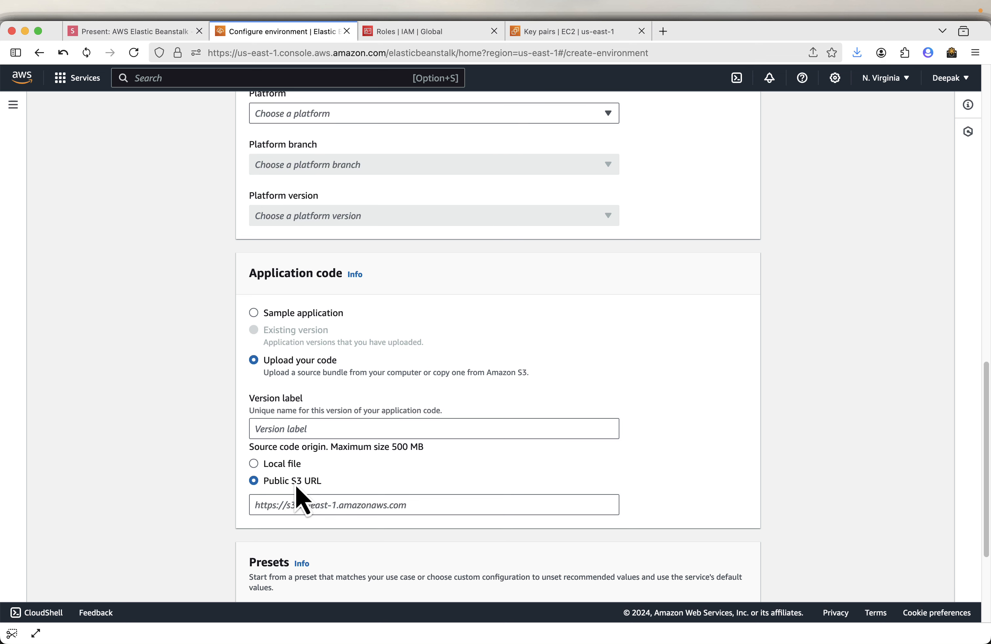
left_click(298, 317)
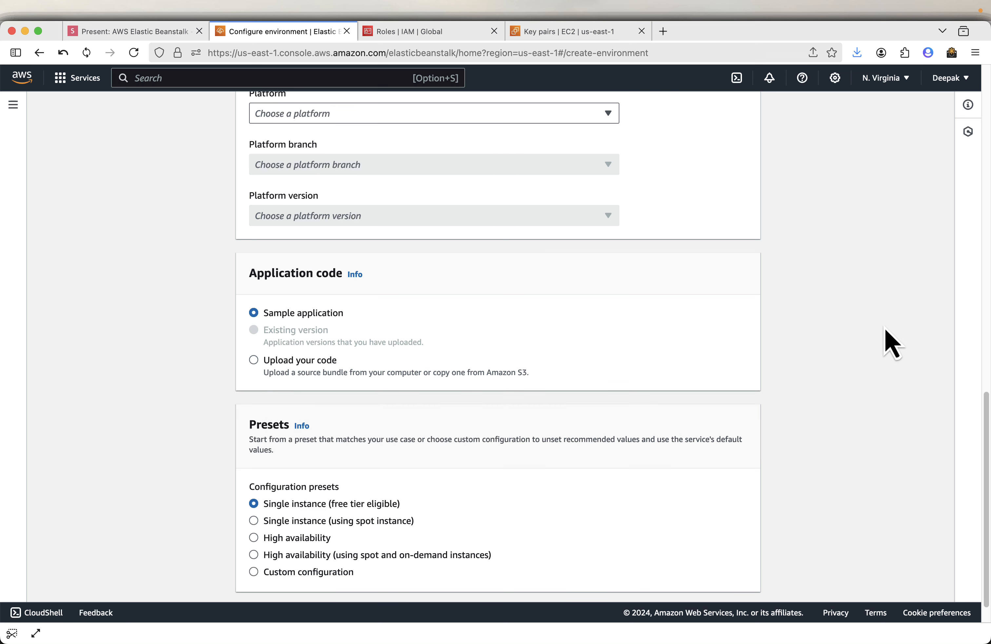
Check the configuration presets and platform settings, and try to continue to the service access page.
scroll(892, 343, "down", 1)
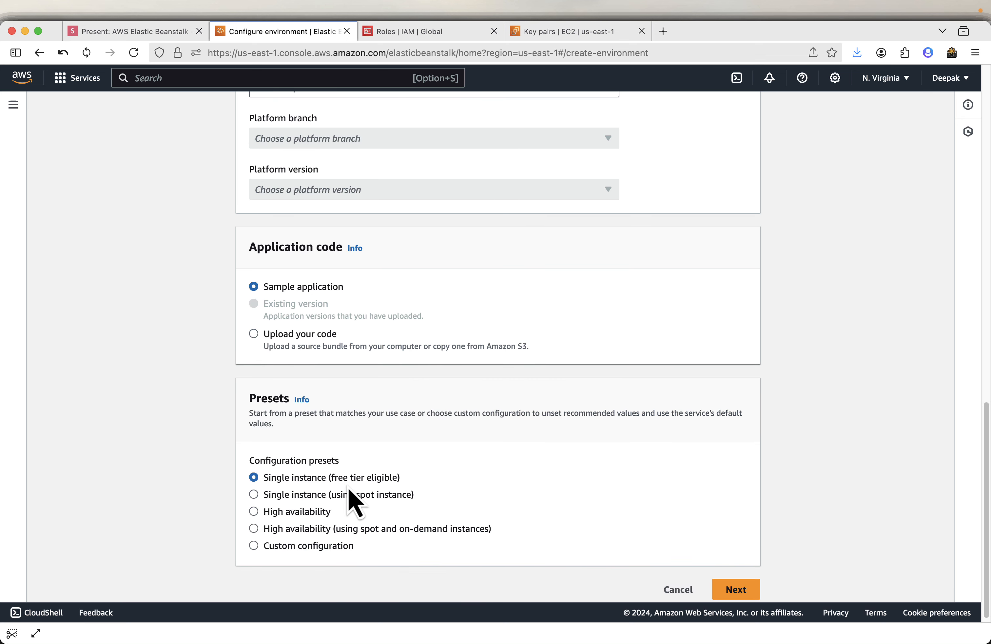
scroll(562, 477, "up", 20)
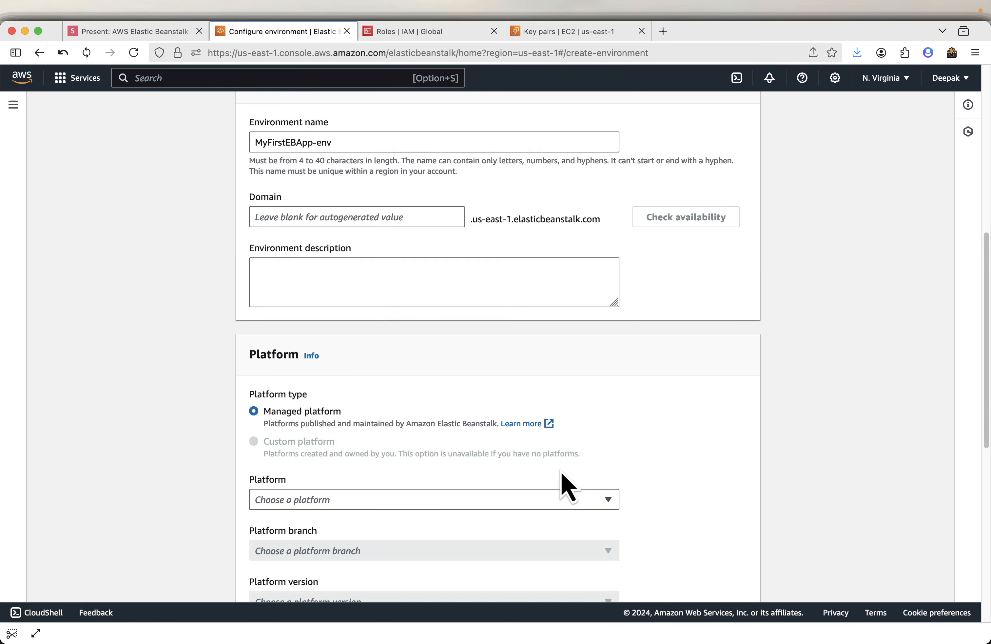
scroll(562, 477, "down", 13)
scroll(562, 476, "down", 10)
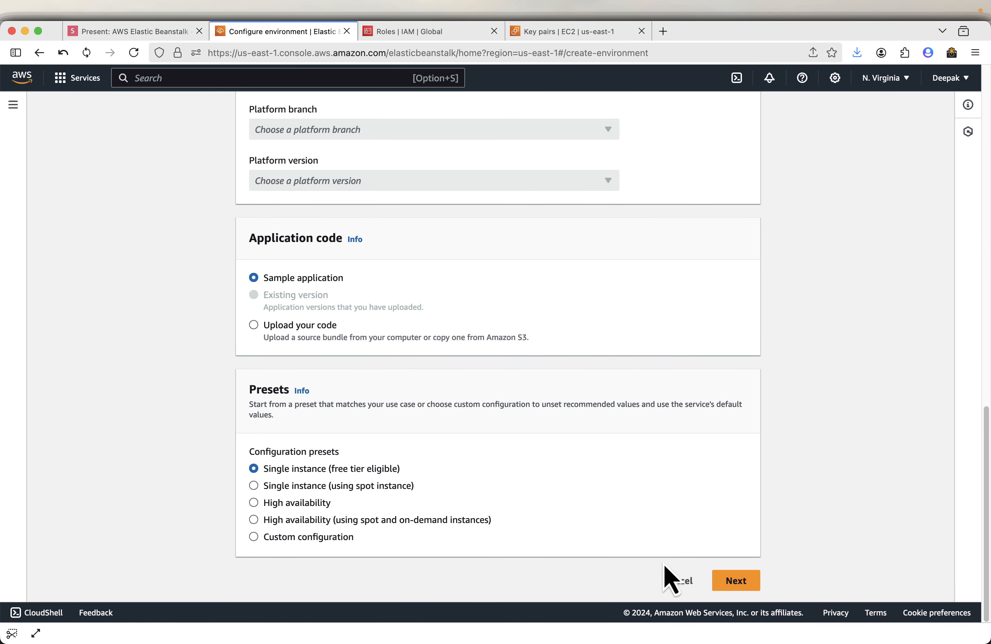
left_click(737, 582)
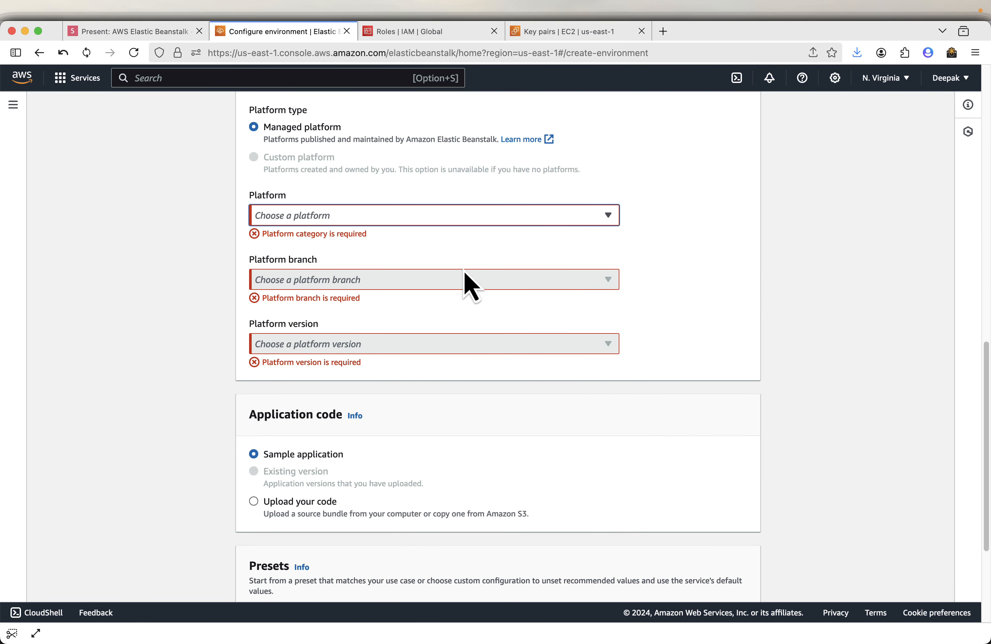
Choose Python as the environment's managed platform and continue to the service access page.
left_click(461, 224)
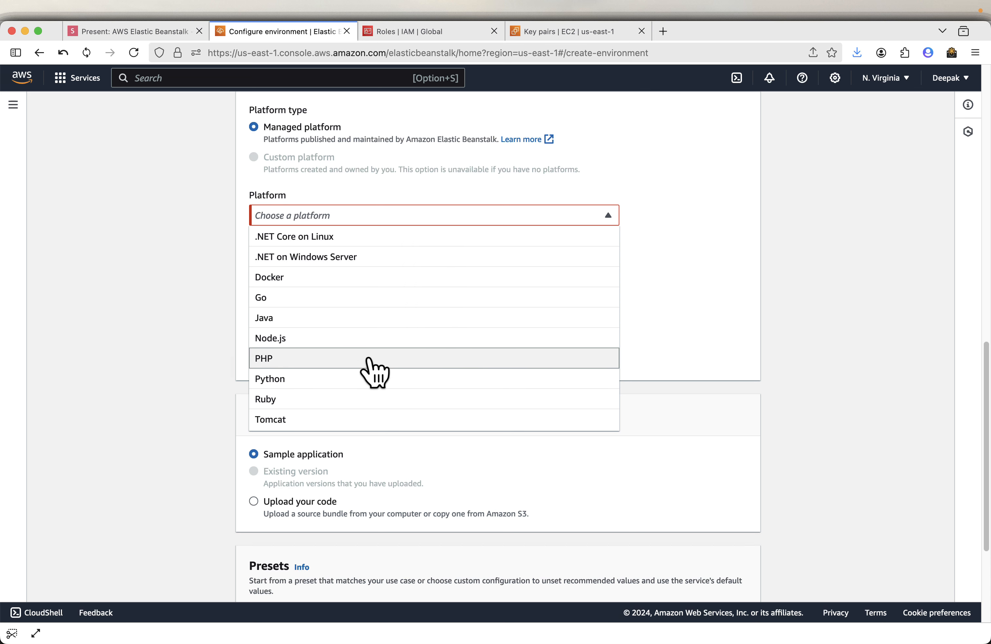
left_click(345, 378)
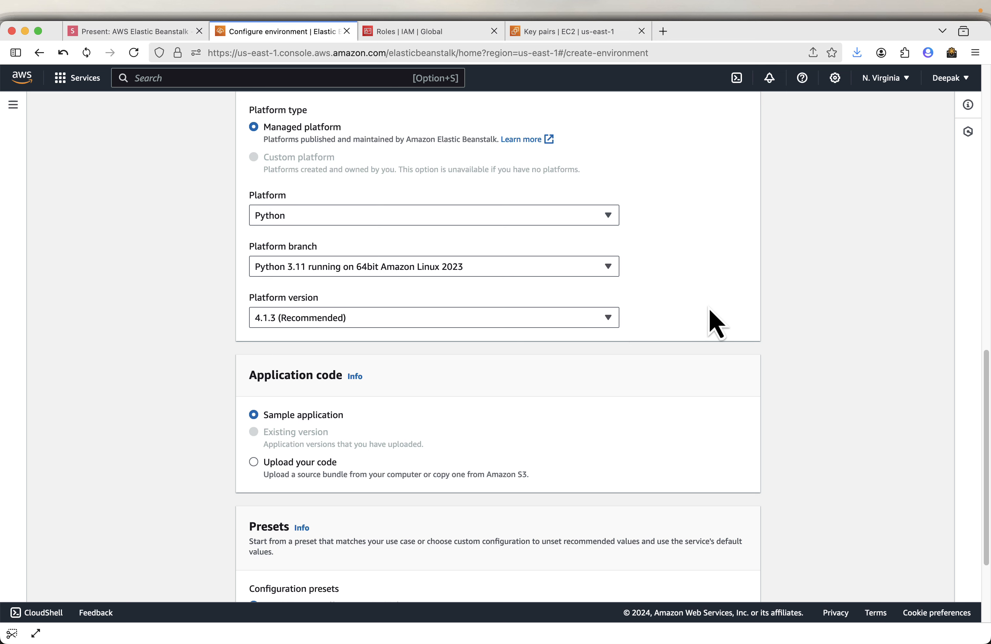
scroll(716, 324, "down", 3)
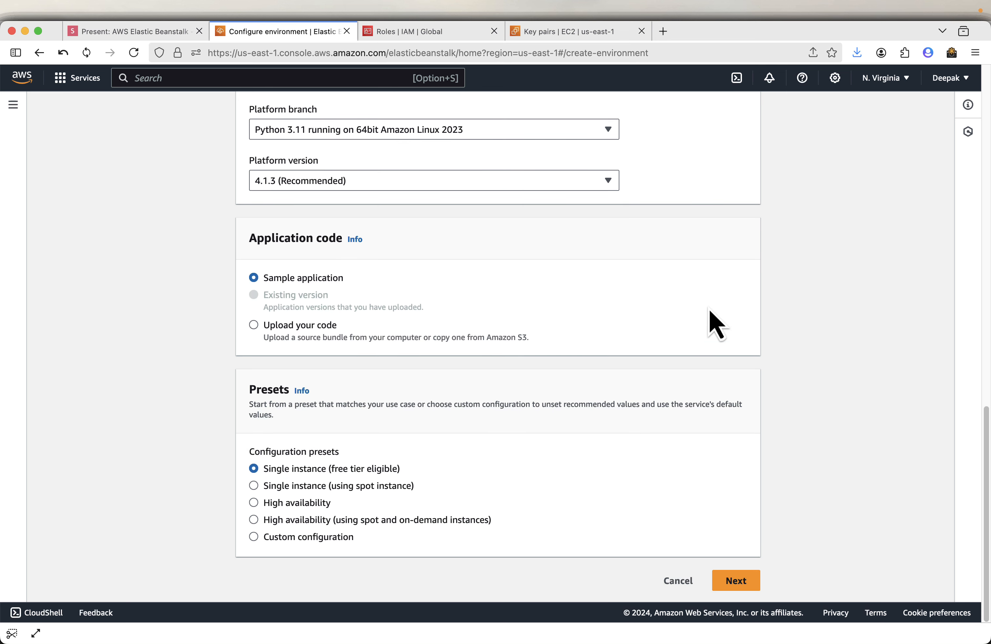
left_click(739, 585)
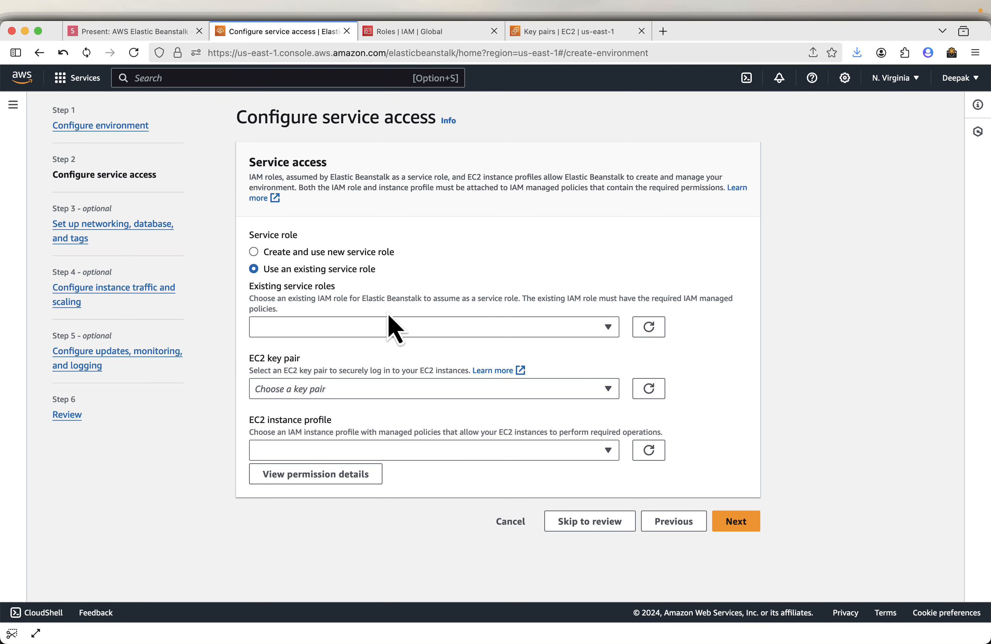
Switch to the slides and advance to the Configure service access slide.
left_click(138, 31)
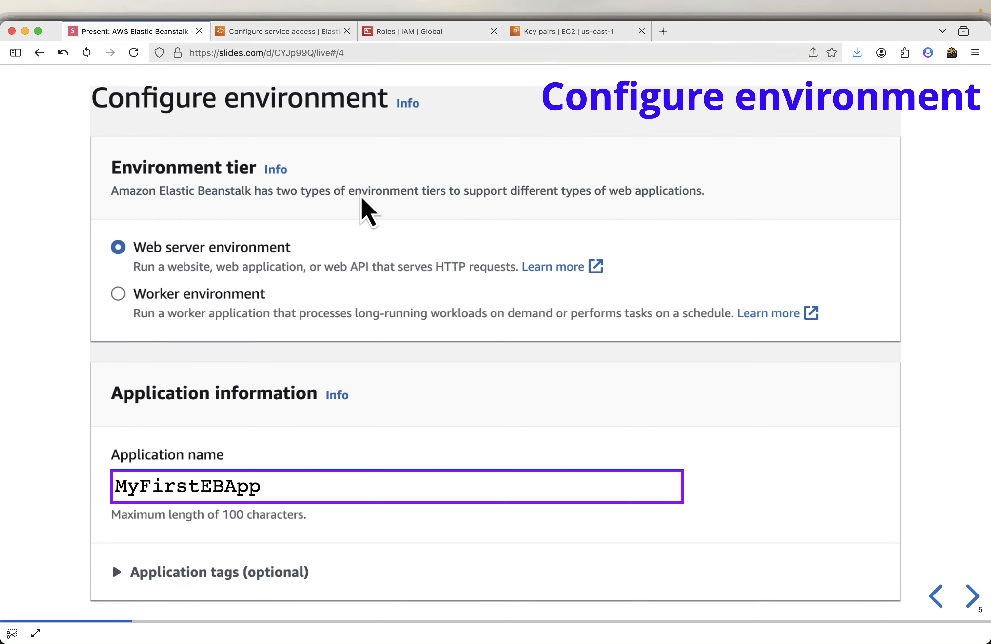
key("Right")
key("Right")
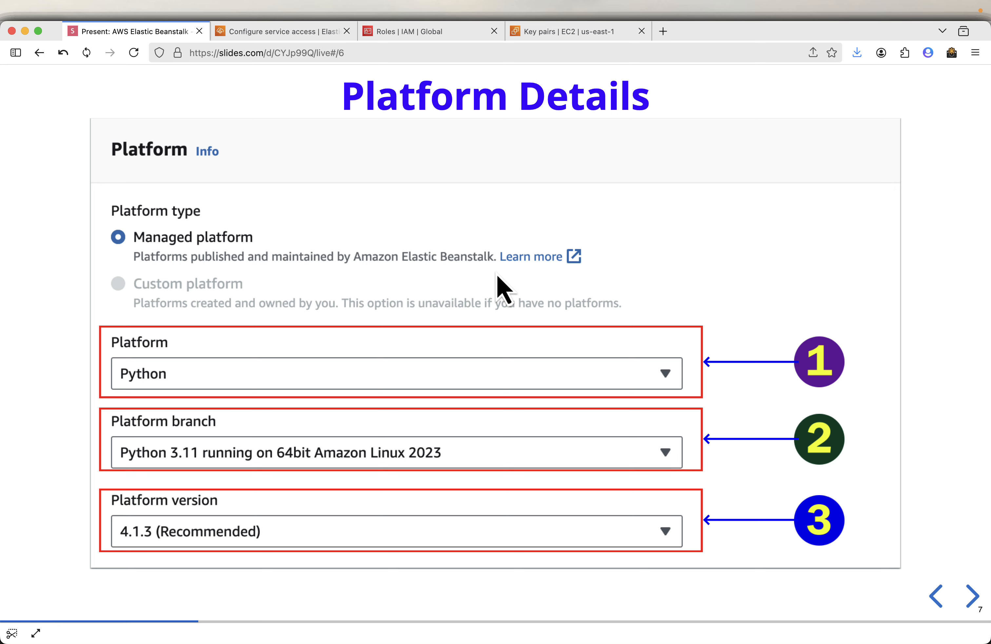
key("Right")
key("Right")
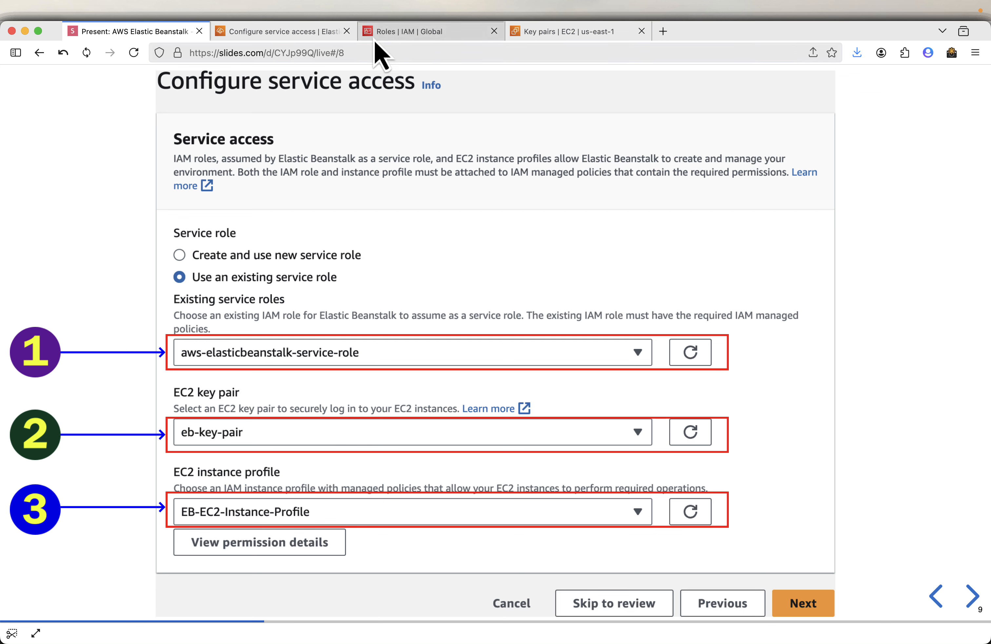
Return to the Elastic Beanstalk wizard, check the existing service roles, and choose to create and use a new service role.
left_click(322, 31)
left_click(373, 324)
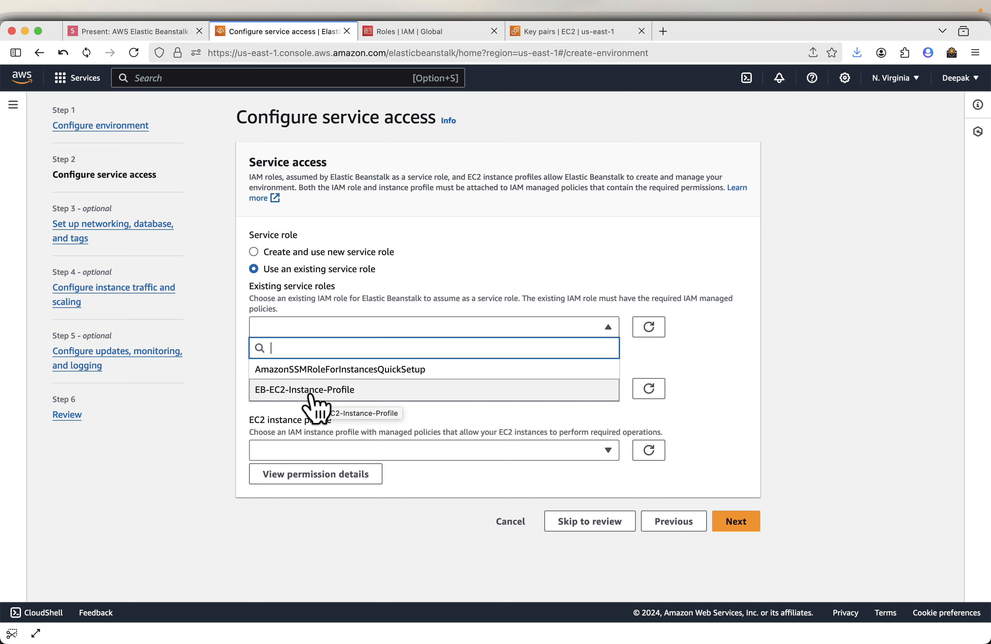
left_click(805, 382)
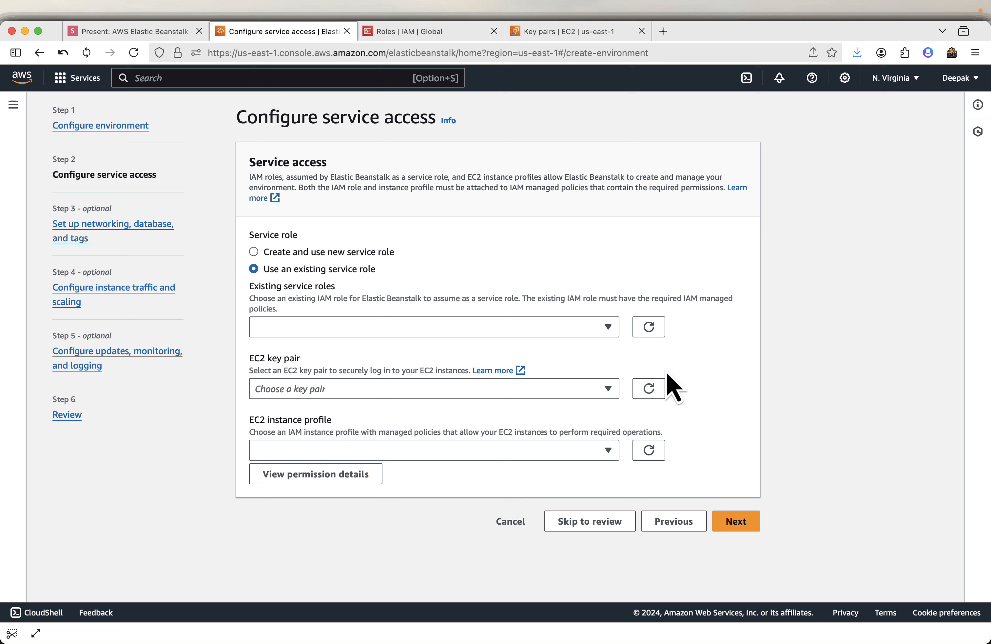
left_click(289, 253)
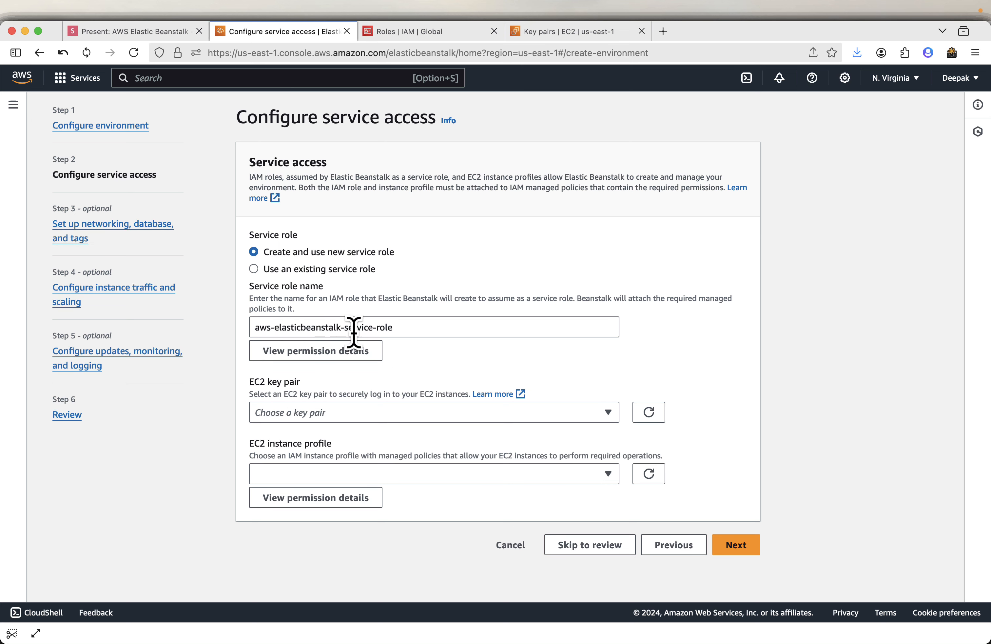
Select eb-key-pair as the EC2 key pair and EB-EC2-Instance-Profile as the EC2 instance profile, and continue to the networking page.
left_click(377, 418)
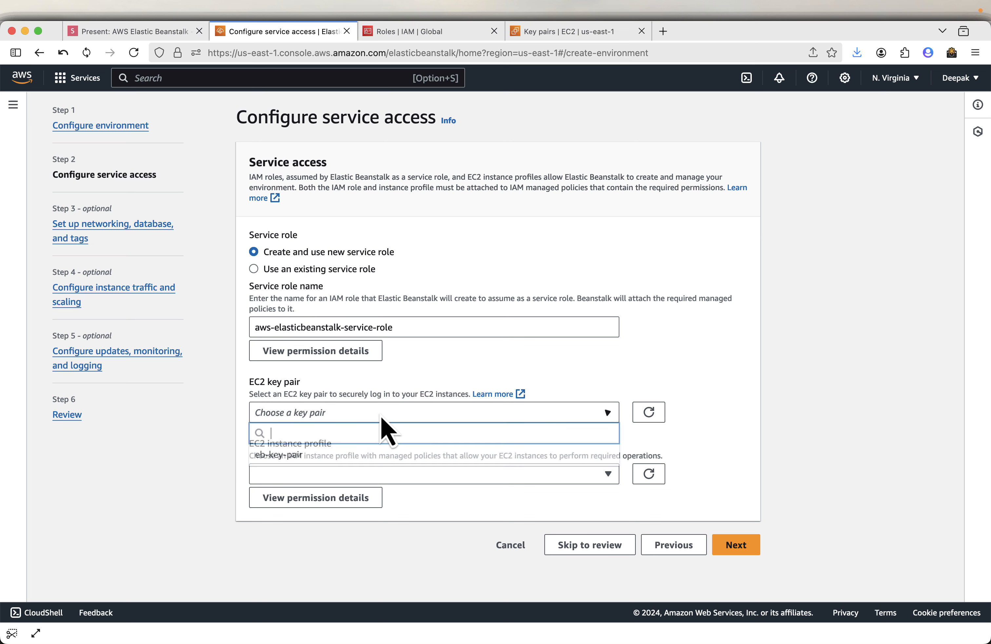
left_click(346, 452)
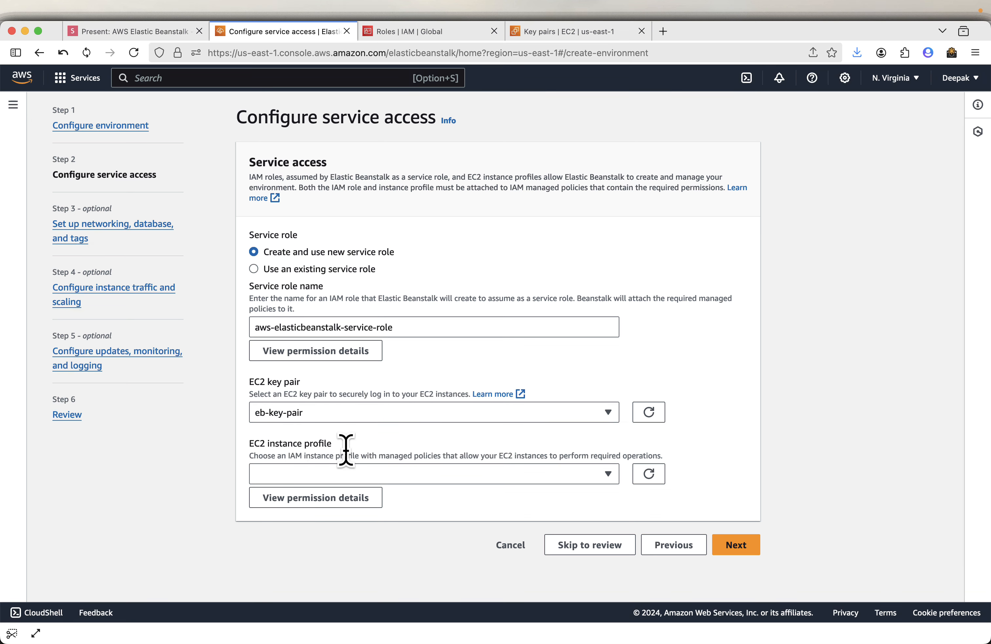
left_click(468, 473)
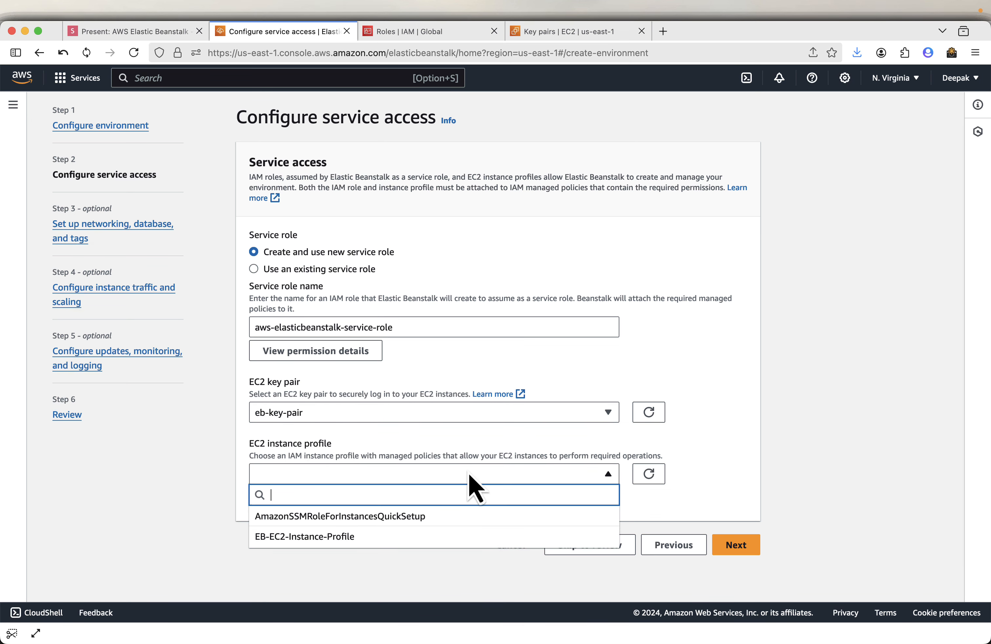
left_click(326, 537)
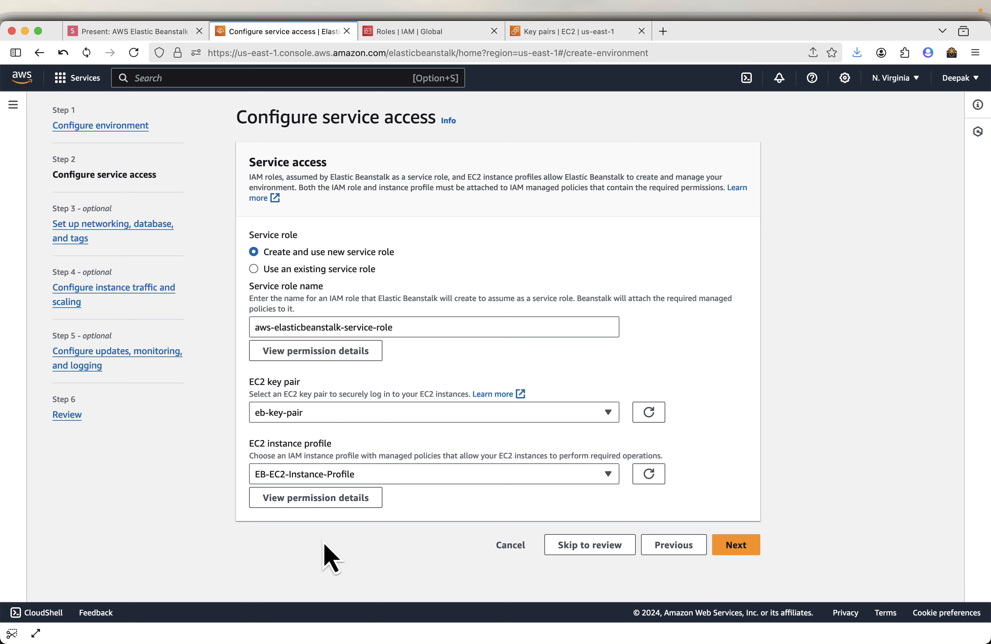
left_click(736, 545)
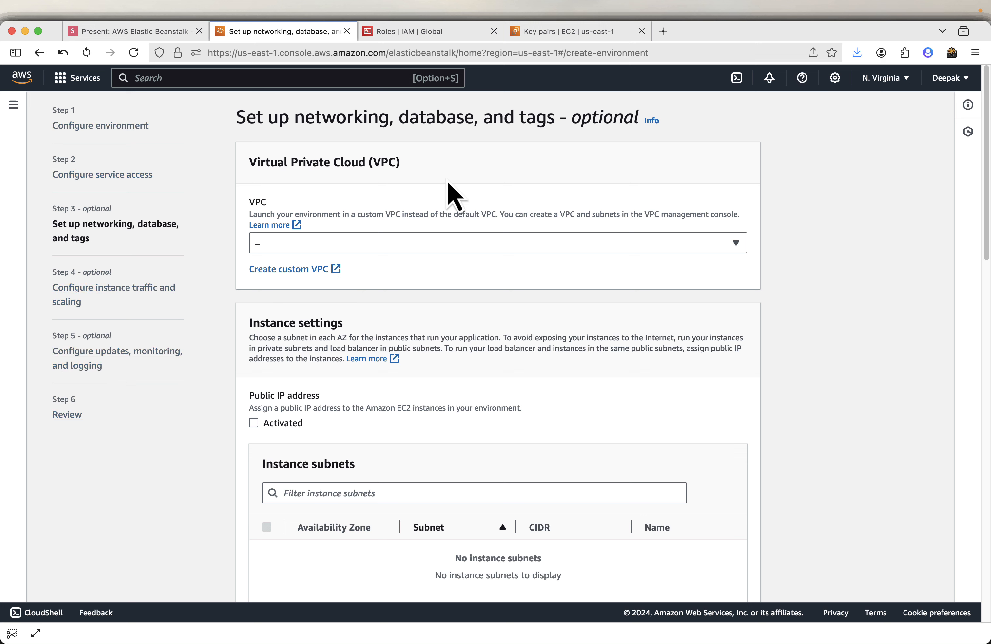
Review the VPC, instance subnet, database and tag settings, and continue to instance traffic and scaling with the defaults.
left_click(434, 245)
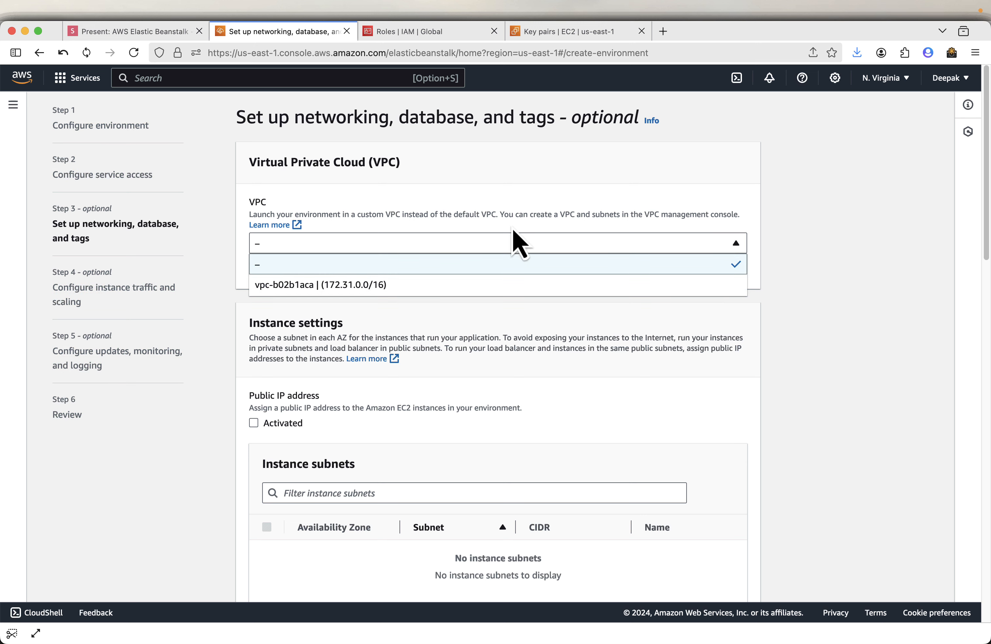
left_click(876, 222)
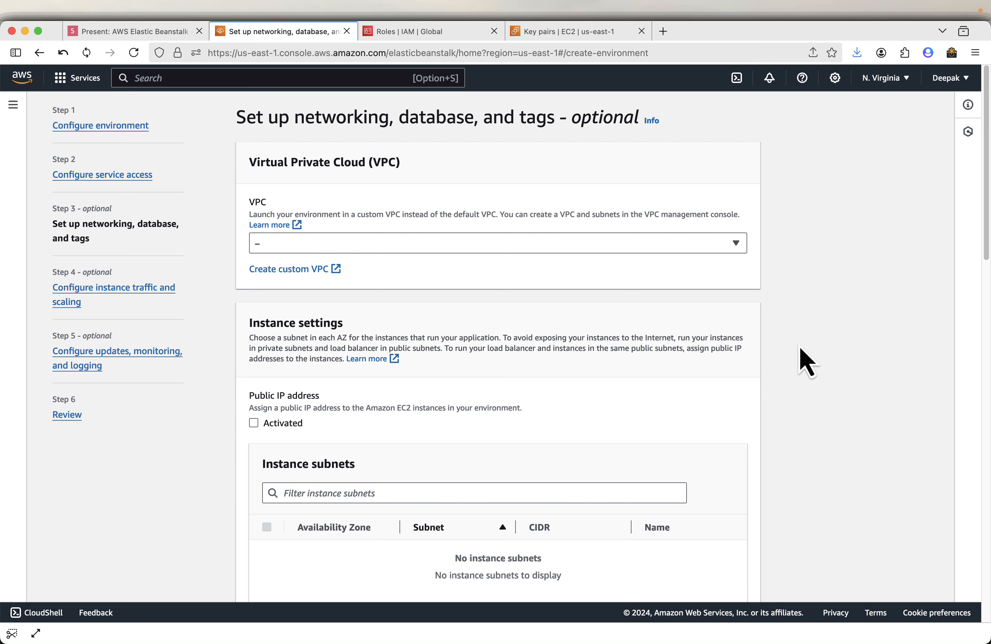
scroll(806, 362, "down", 5)
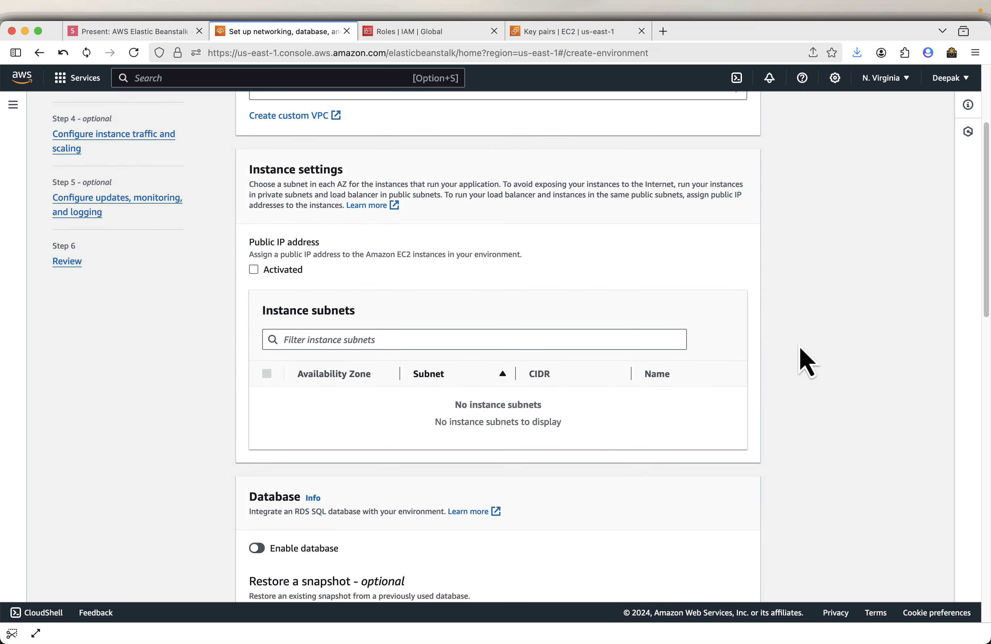
scroll(806, 361, "down", 4)
scroll(808, 362, "down", 3)
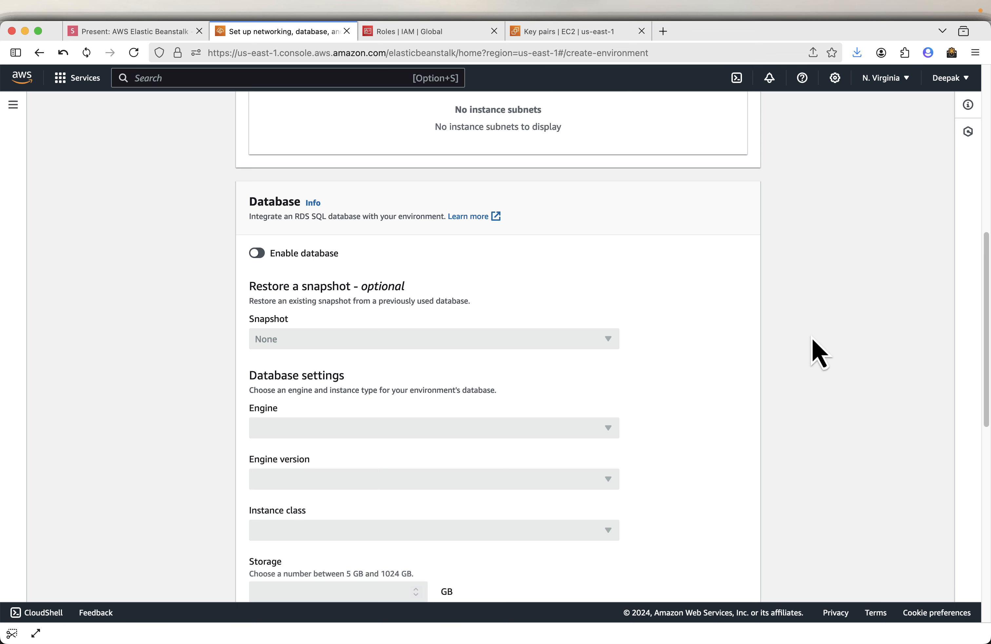
scroll(813, 350, "down", 12)
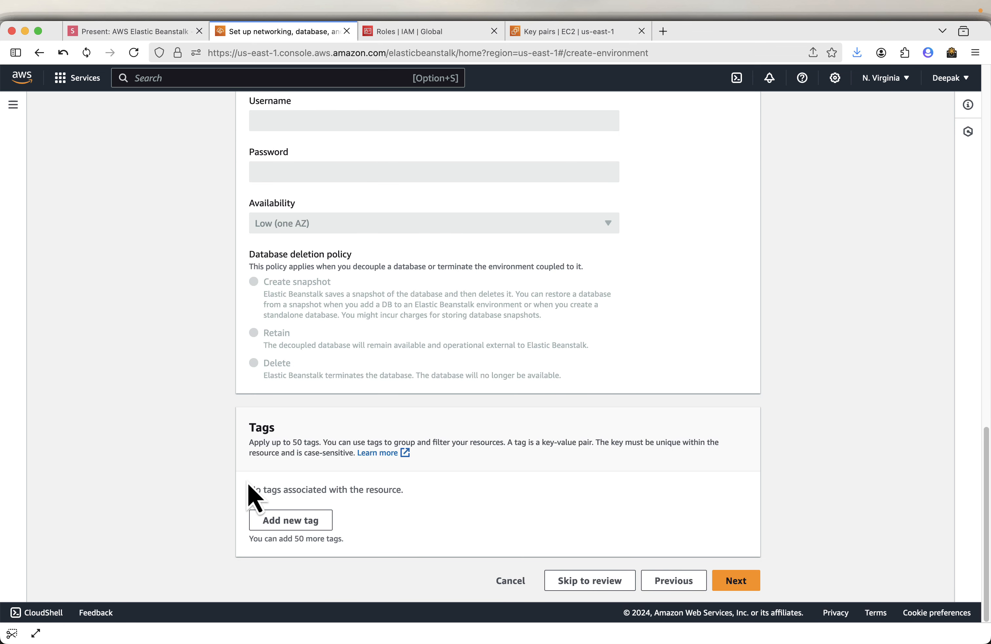
left_click(751, 582)
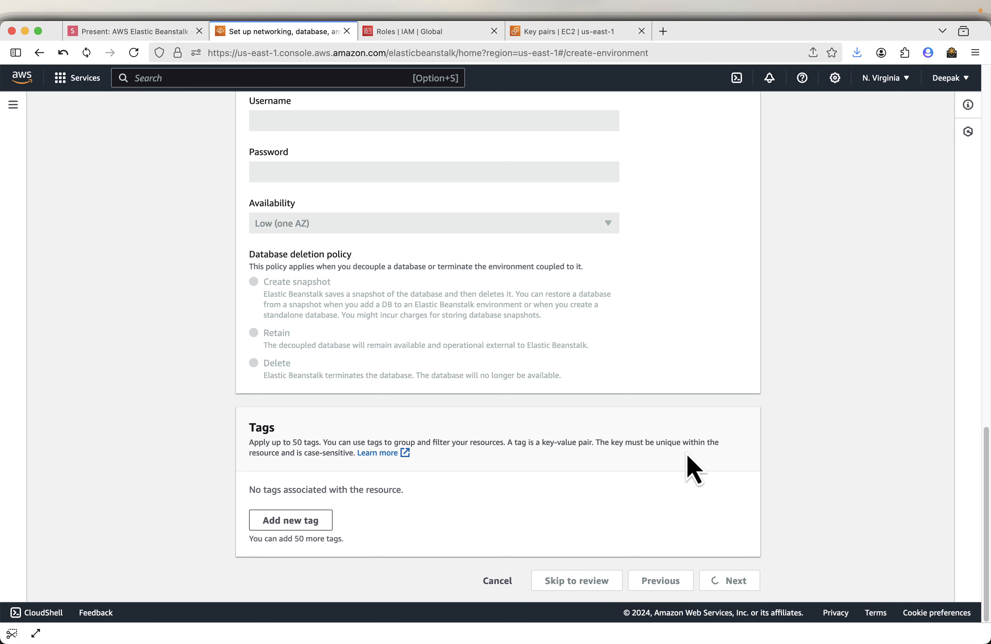
Assign the default EC2 security group to the environment's instances.
scroll(885, 365, "down", 8)
scroll(885, 365, "up", 9)
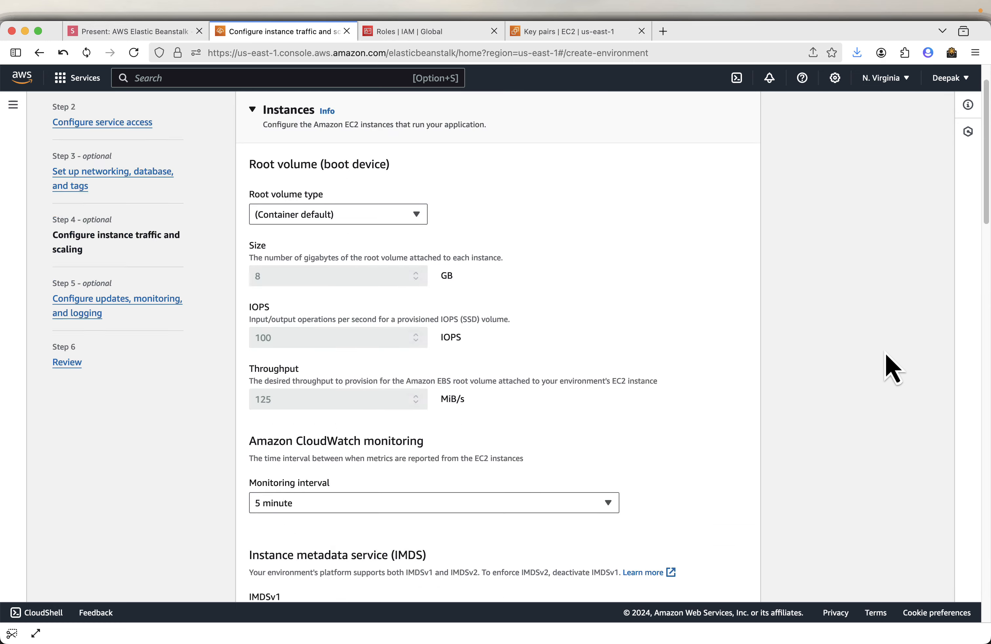
scroll(885, 365, "down", 7)
scroll(885, 365, "down", 2)
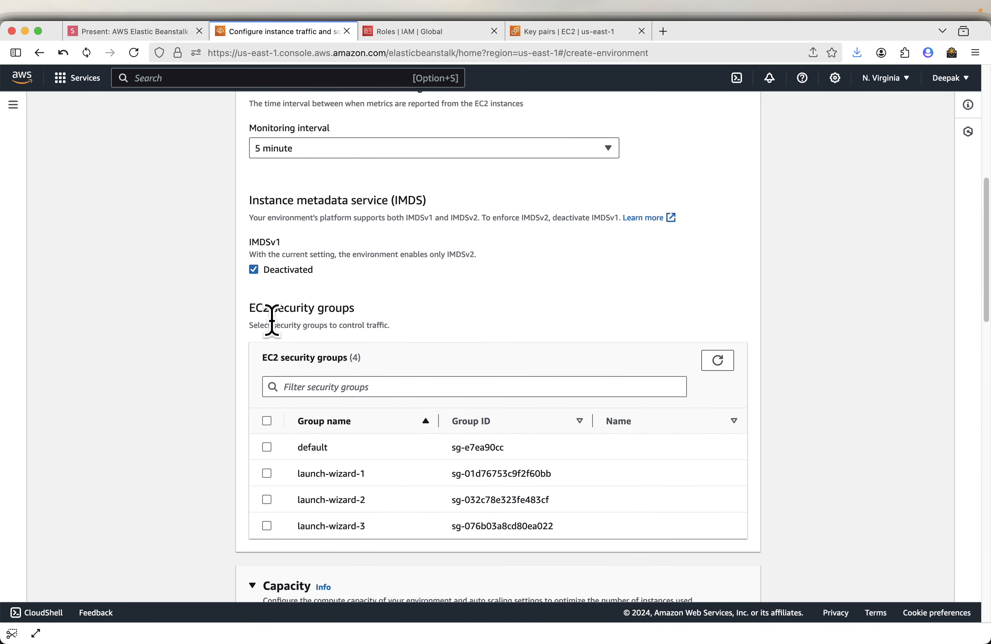
left_click(267, 448)
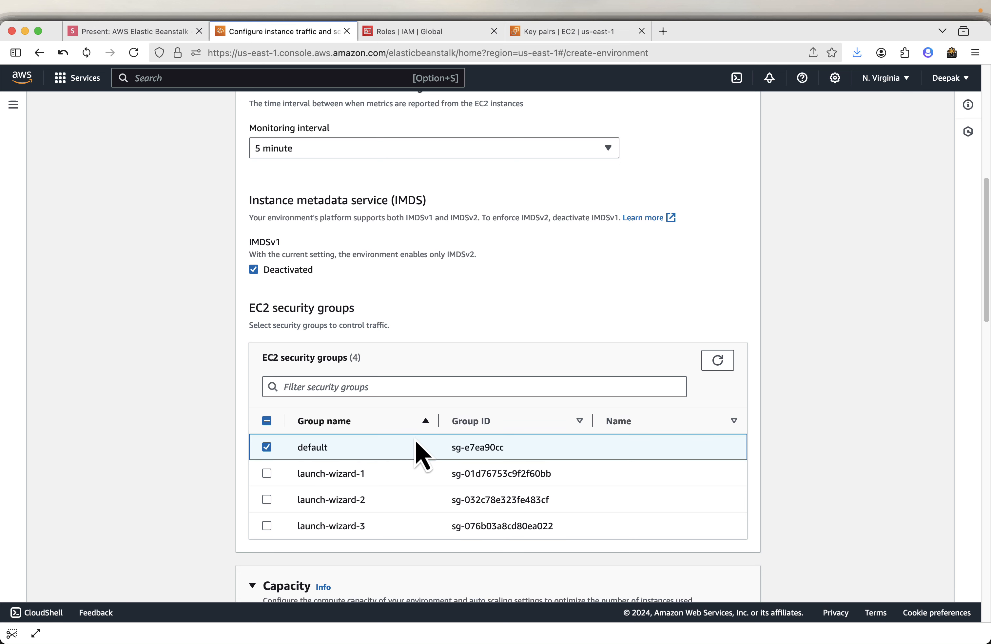
Check the environment type options, keep Single instance and the default capacity settings, and continue to updates, monitoring and logging.
scroll(840, 458, "down", 6)
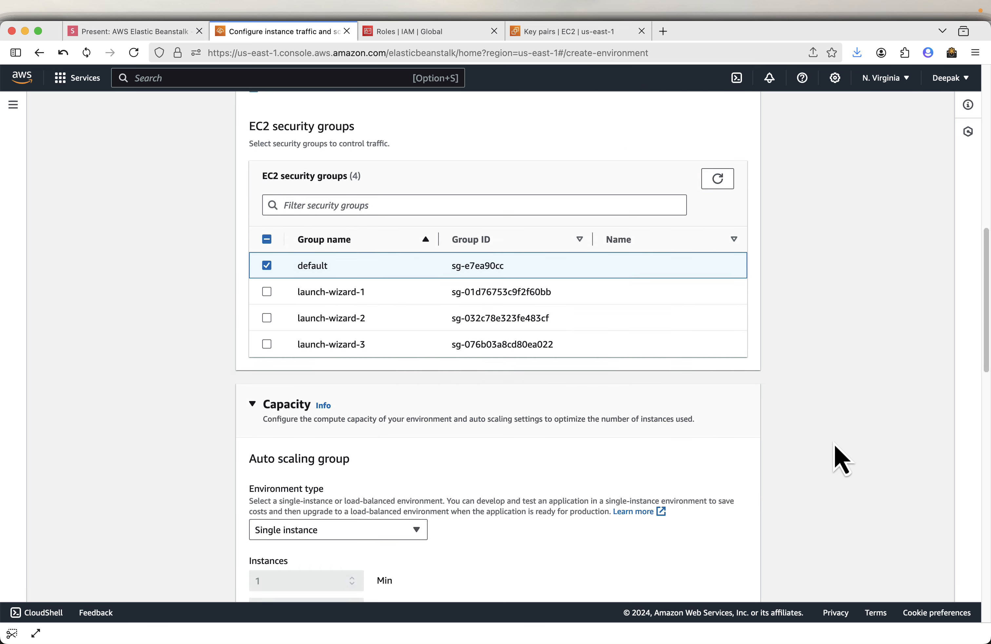
scroll(840, 458, "down", 2)
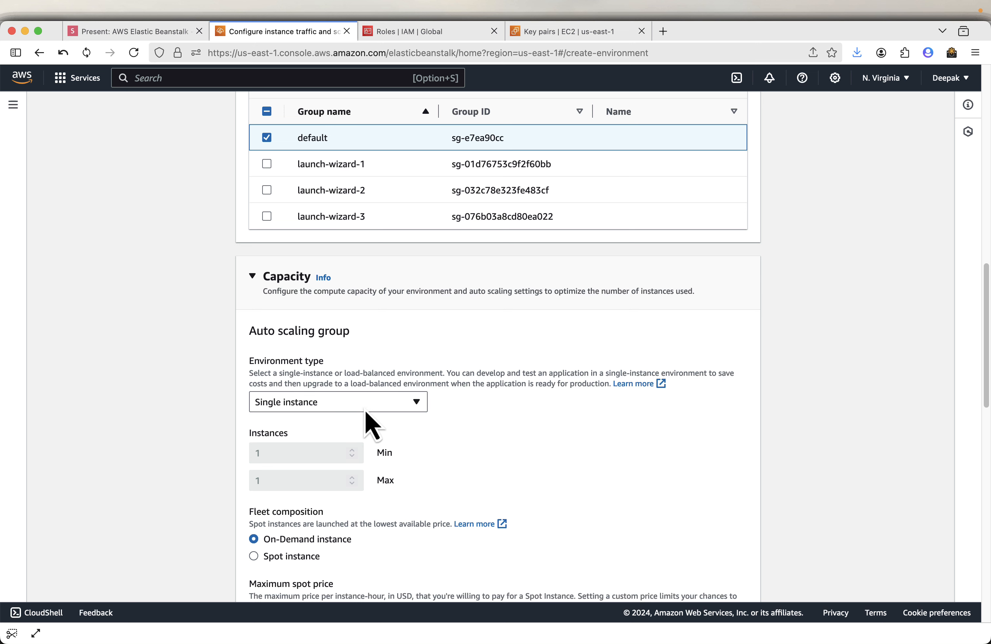
left_click(352, 407)
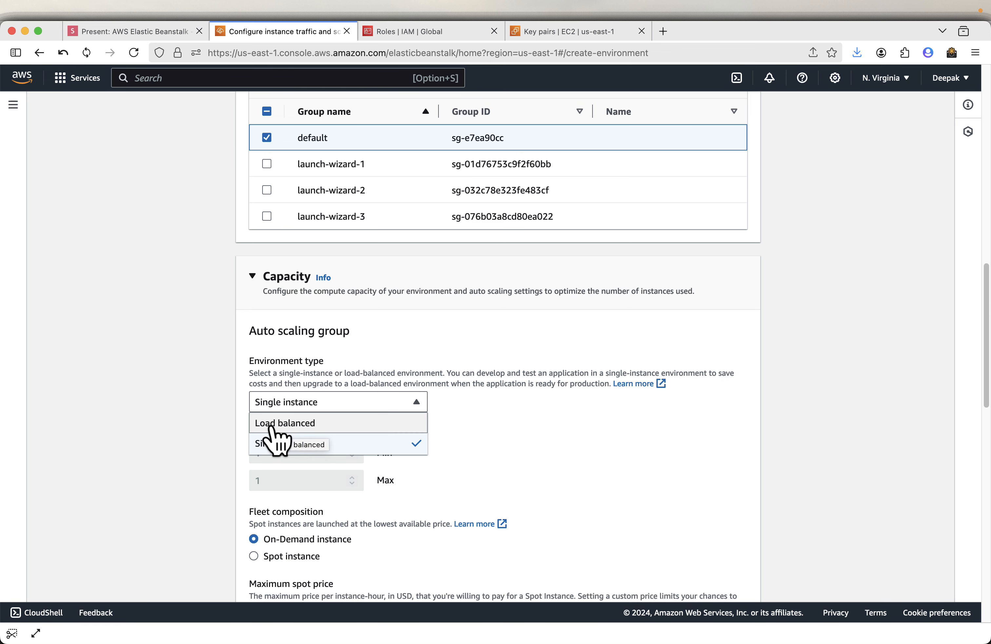
left_click(772, 442)
scroll(775, 454, "down", 5)
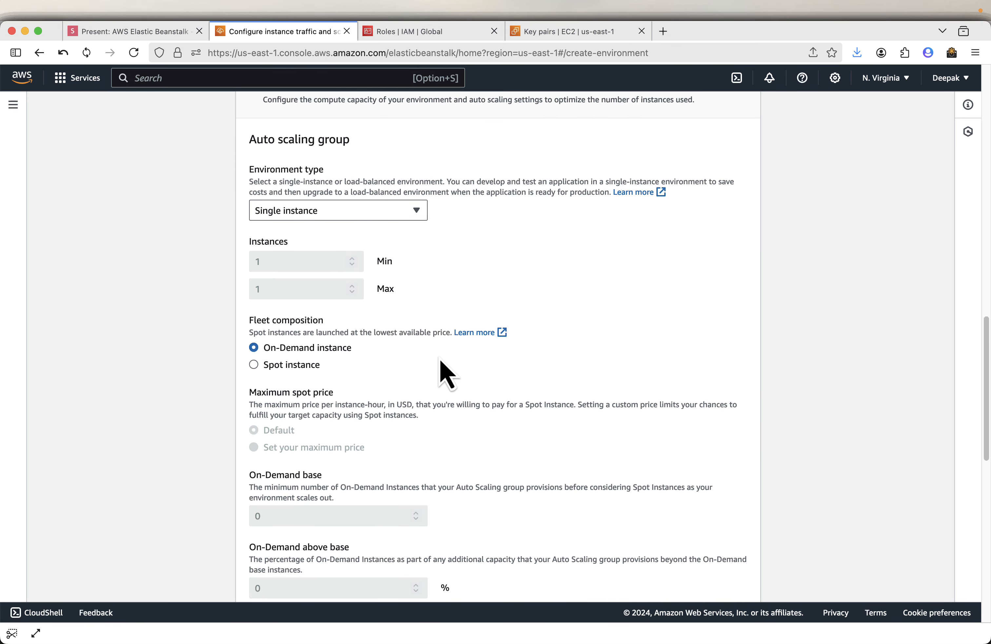
scroll(439, 357, "down", 12)
scroll(440, 357, "down", 3)
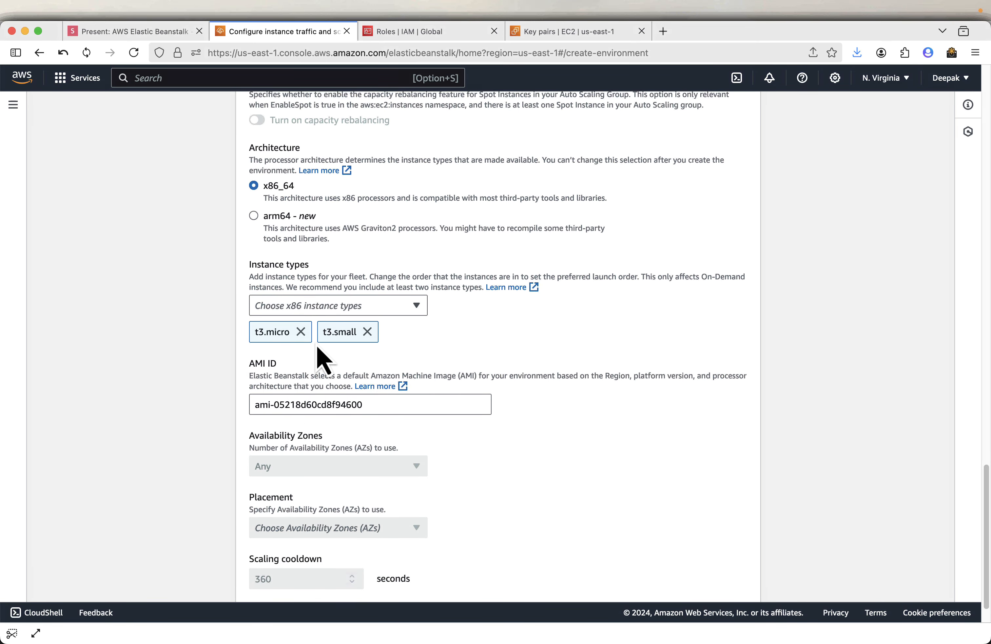
scroll(787, 366, "down", 2)
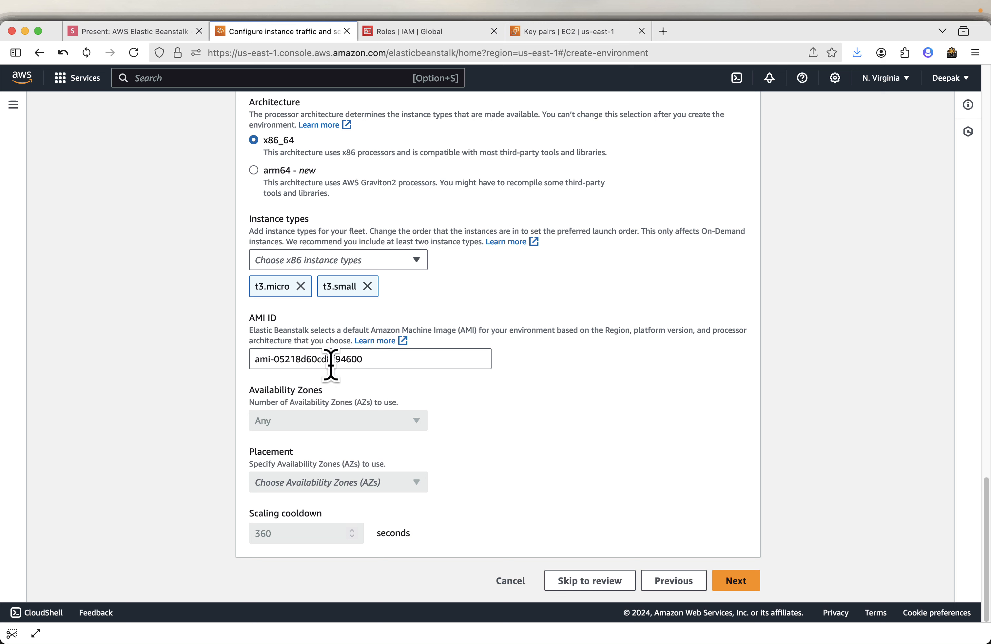
left_click(752, 588)
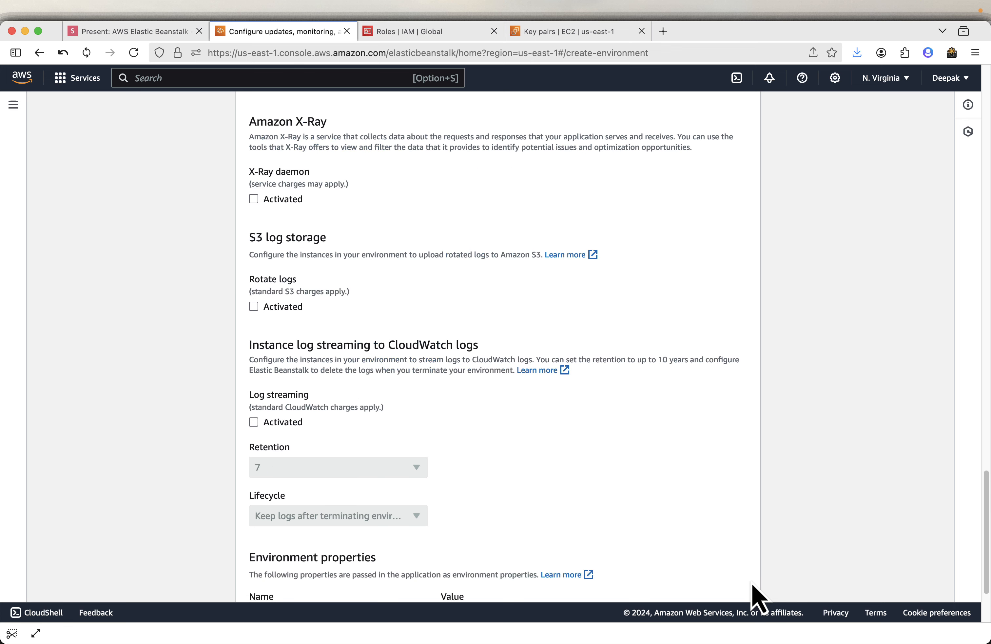
Review the health reporting, managed platform updates and email notification settings of the environment.
scroll(609, 471, "up", 3)
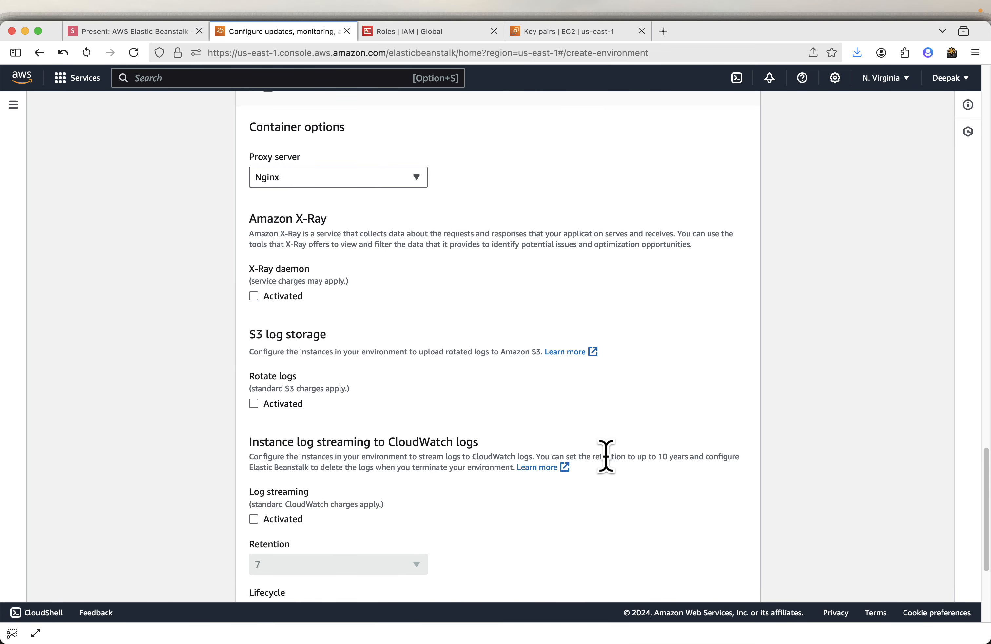
scroll(608, 463, "up", 15)
scroll(606, 458, "up", 5)
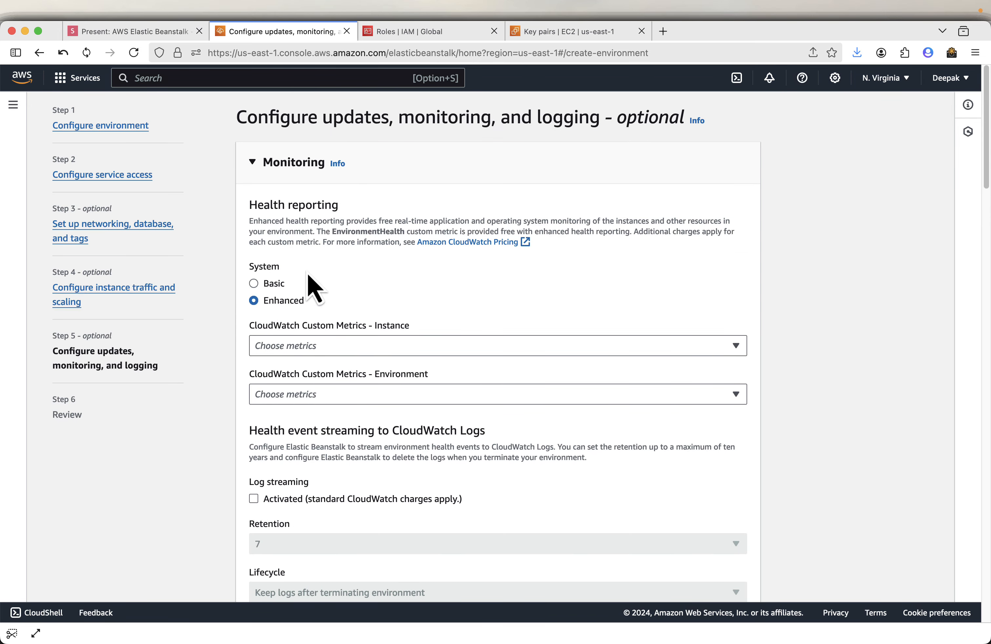
scroll(420, 376, "down", 3)
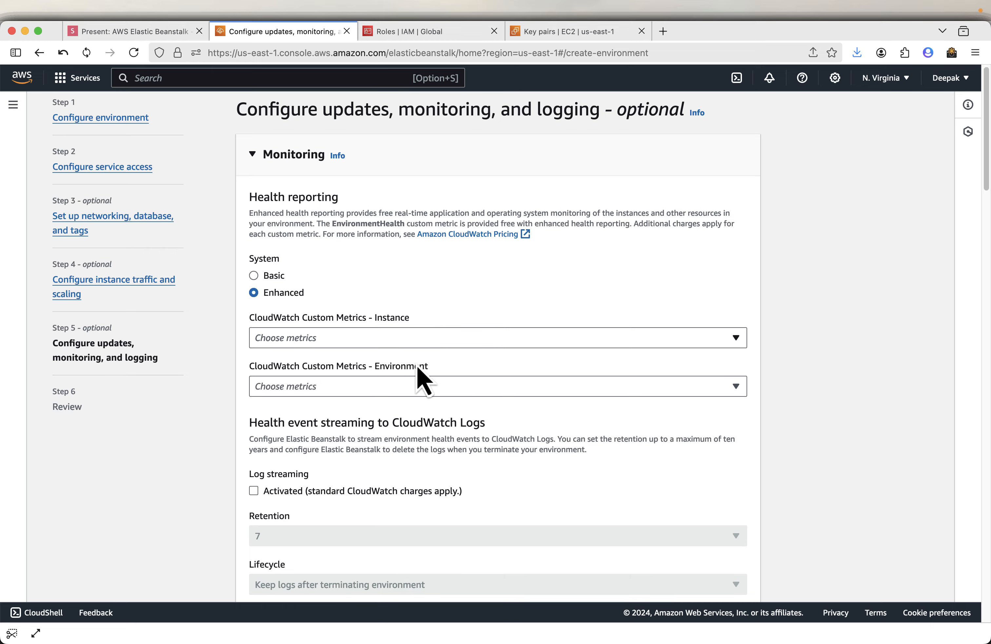
scroll(462, 422, "down", 6)
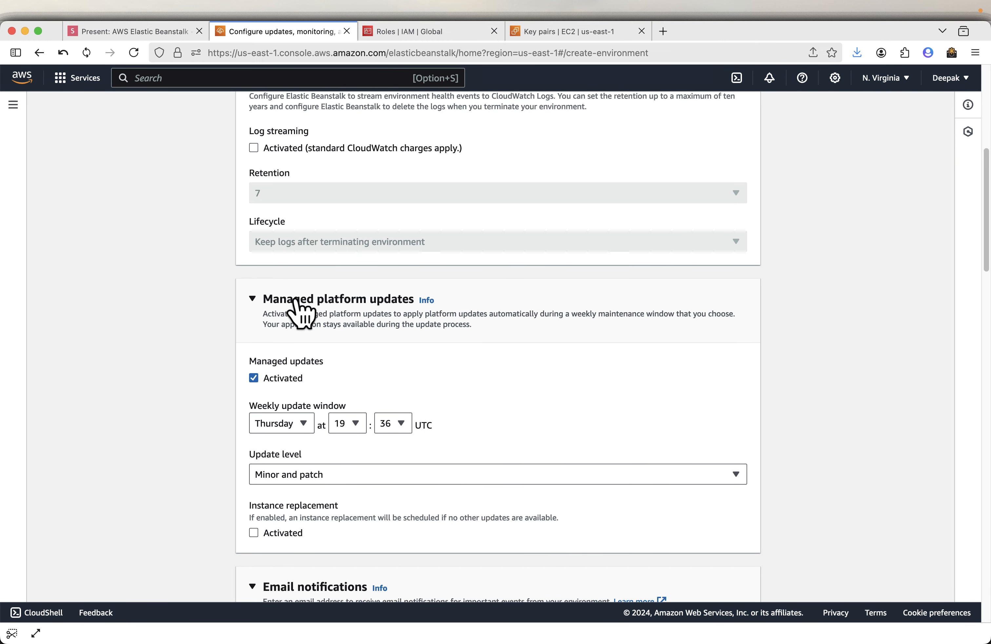
scroll(577, 422, "down", 9)
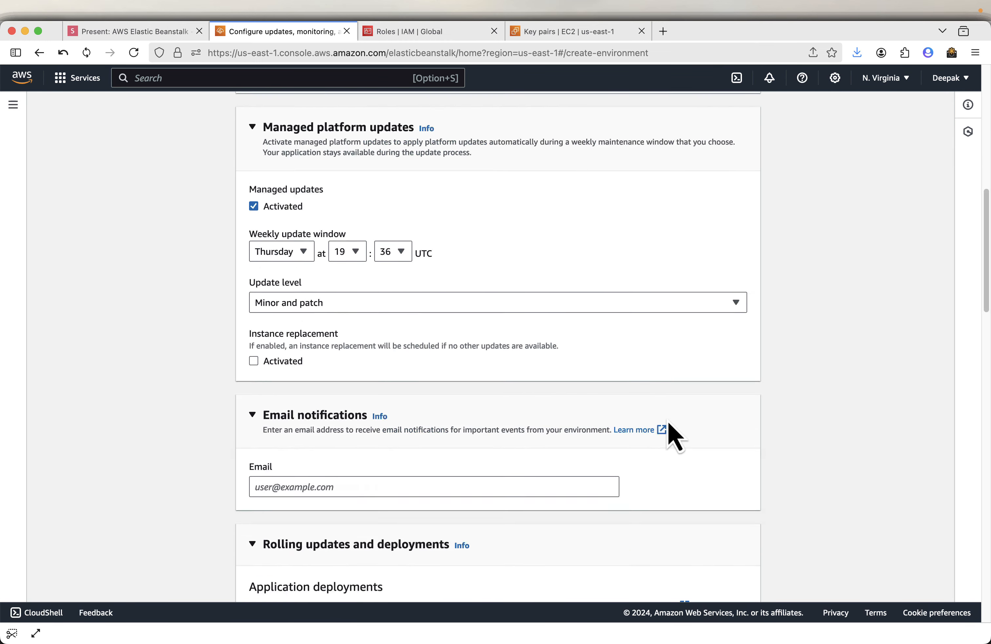
scroll(434, 377, "down", 1)
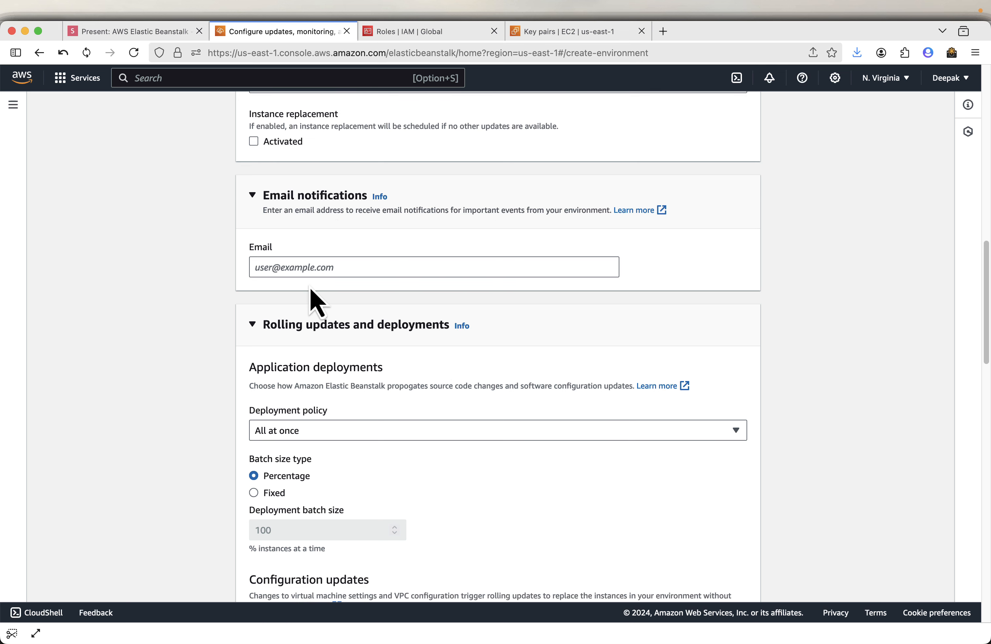
scroll(626, 424, "down", 2)
scroll(625, 421, "down", 1)
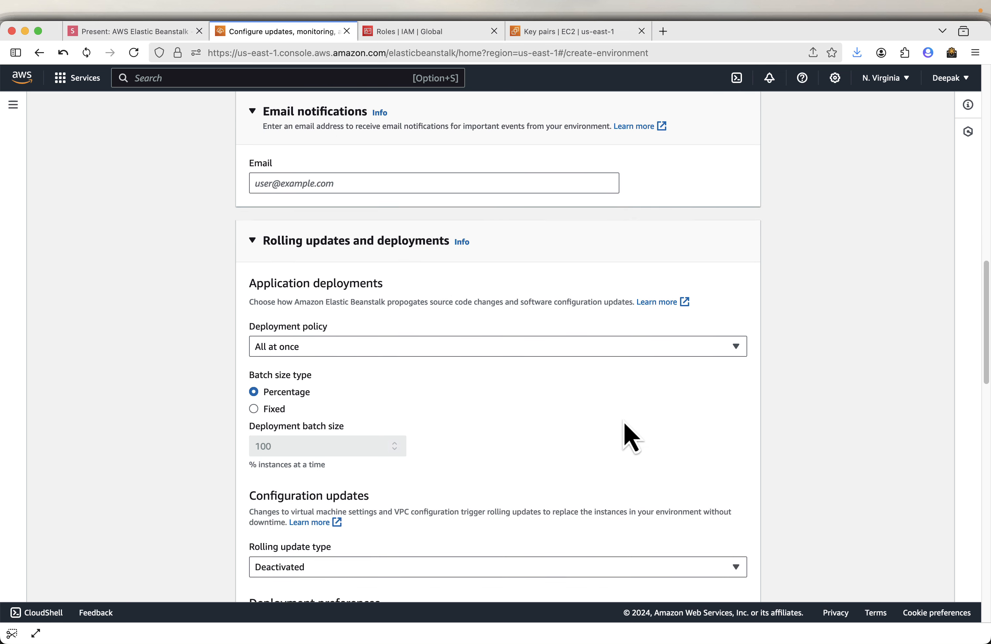
Check the rolling update, deployment preference and platform software settings, and continue to the final review with the defaults.
scroll(631, 394, "down", 5)
scroll(628, 379, "down", 10)
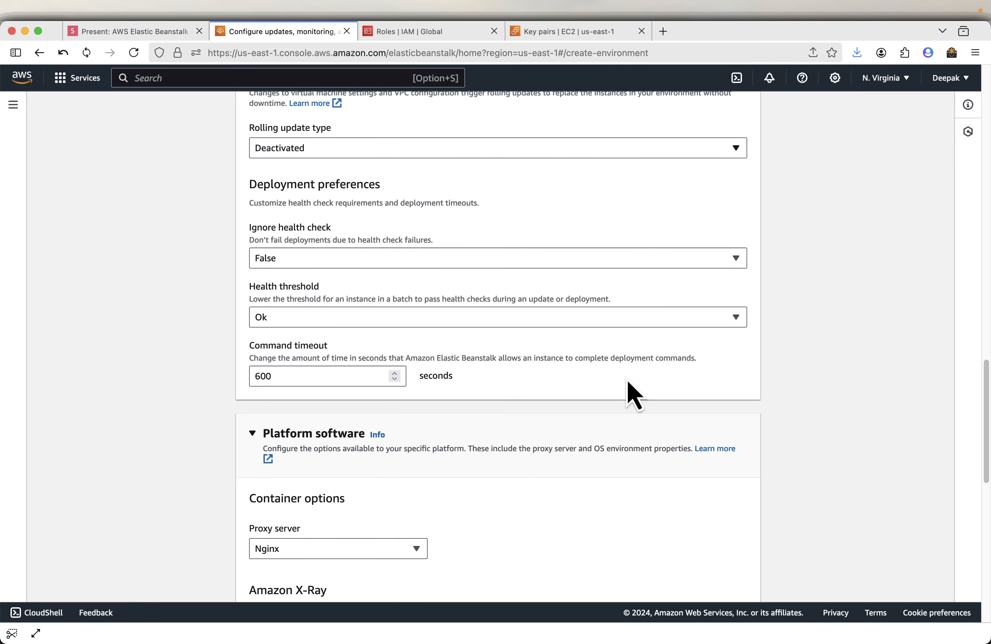
scroll(628, 394, "down", 1)
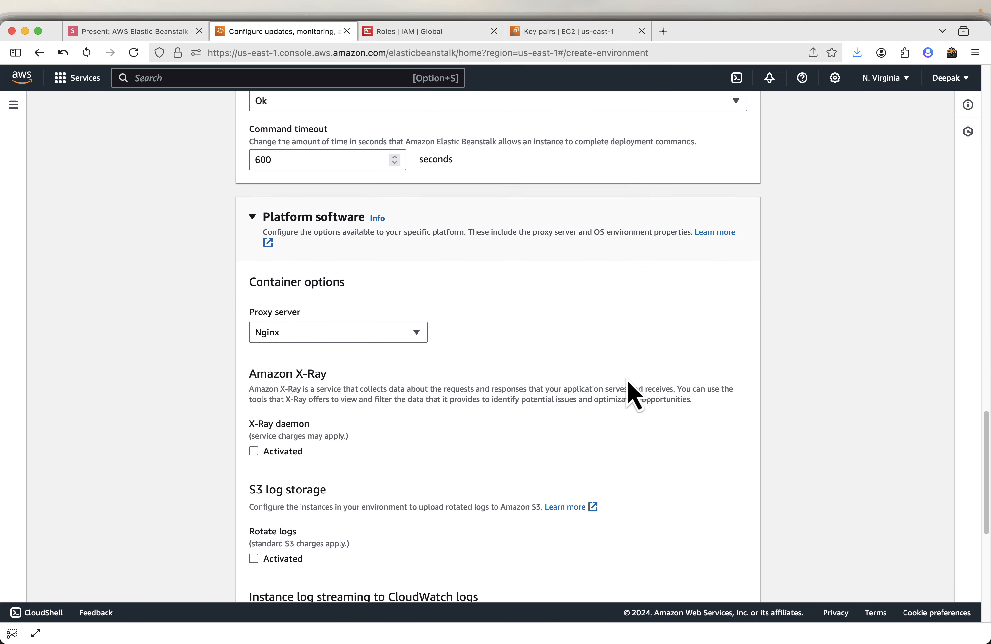
scroll(704, 381, "down", 8)
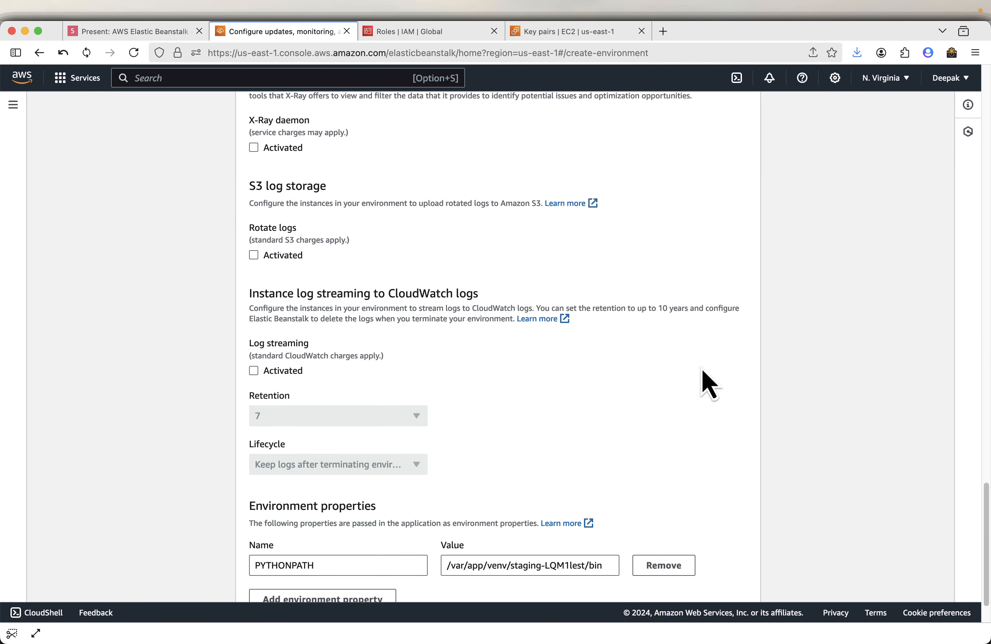
scroll(709, 384, "down", 2)
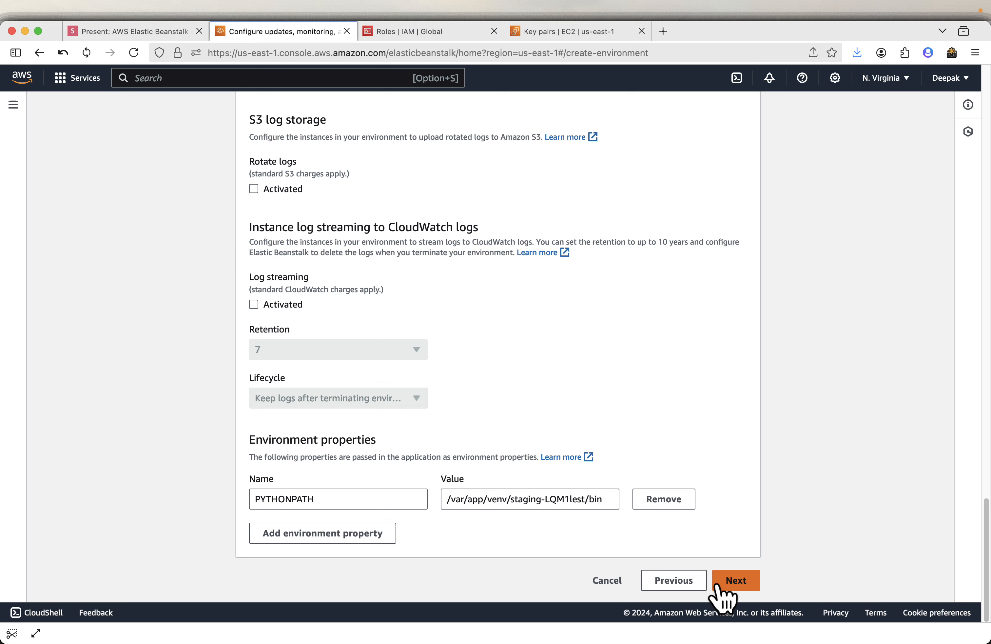
left_click(750, 581)
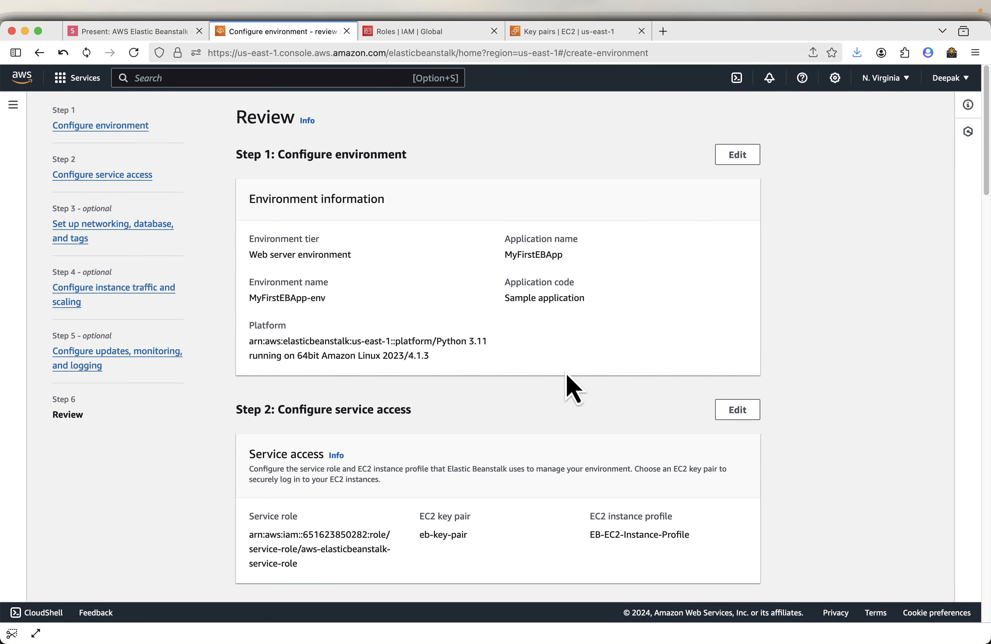
Review the summary of all configured settings and submit the environment for creation.
scroll(493, 334, "down", 8)
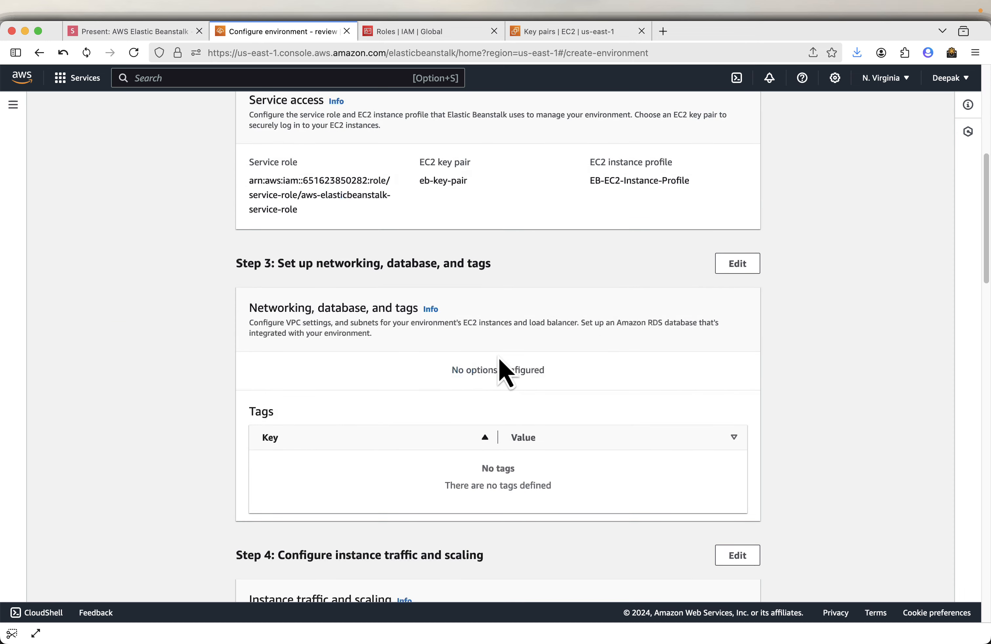
scroll(505, 372, "up", 8)
scroll(506, 372, "down", 20)
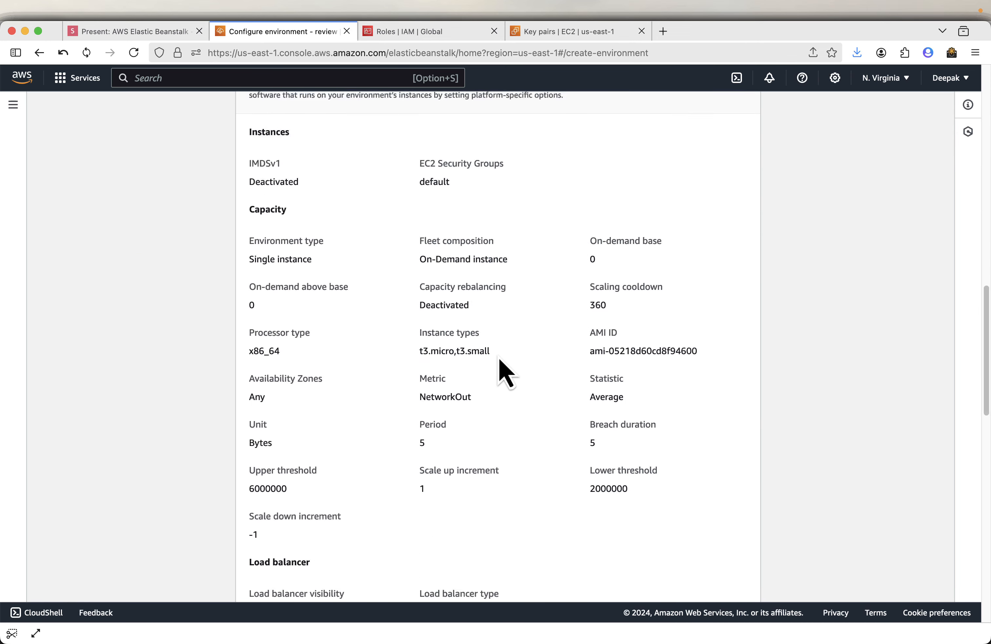
scroll(506, 372, "down", 10)
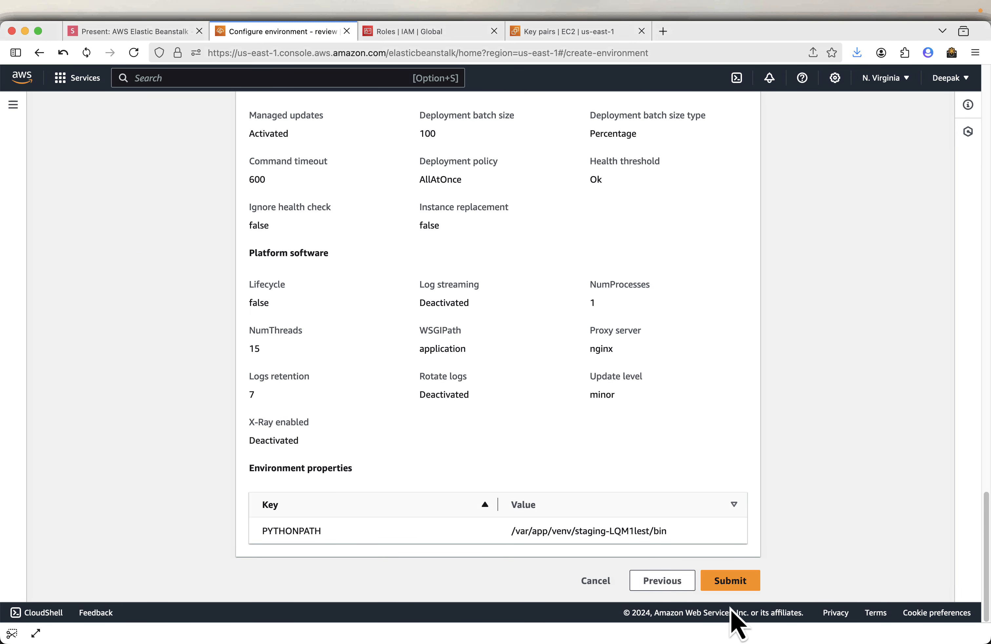
left_click(742, 581)
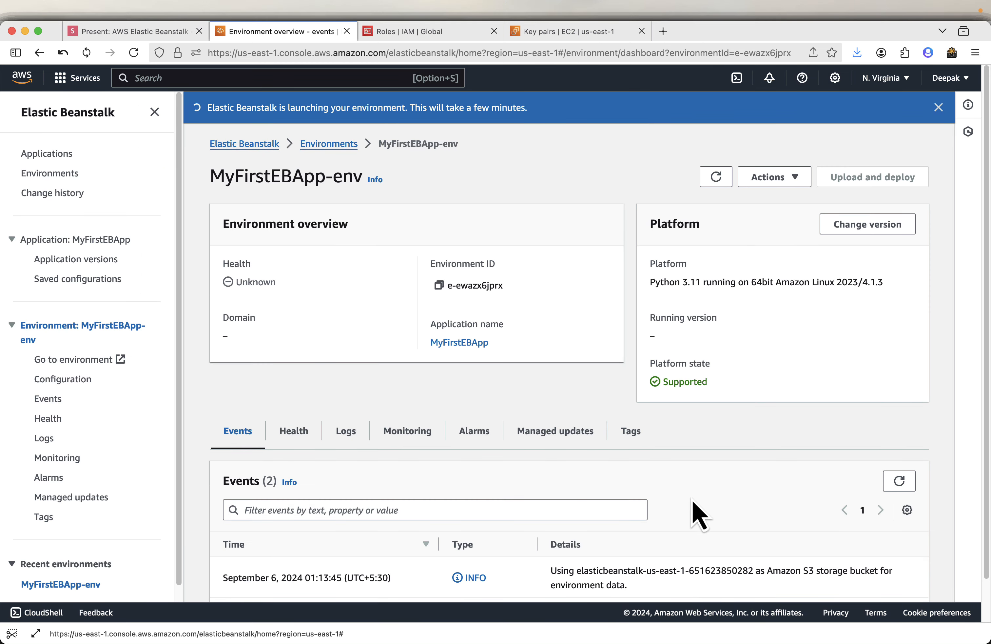
Examine the MyFirstEBApp-env overview and its event list to follow the environment's launch.
scroll(693, 501, "down", 2)
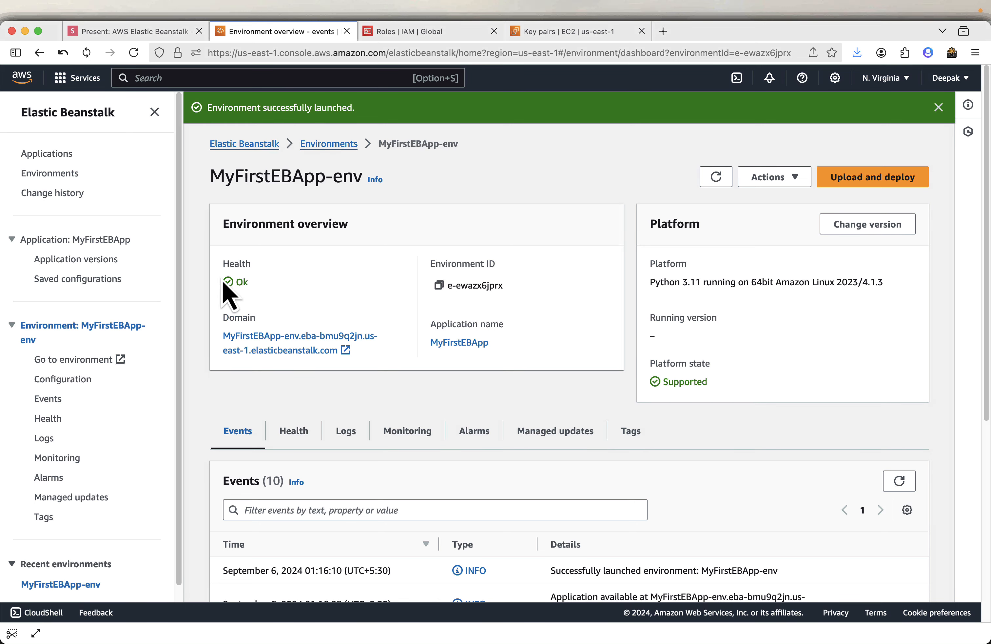
scroll(518, 370, "down", 1)
scroll(763, 387, "down", 5)
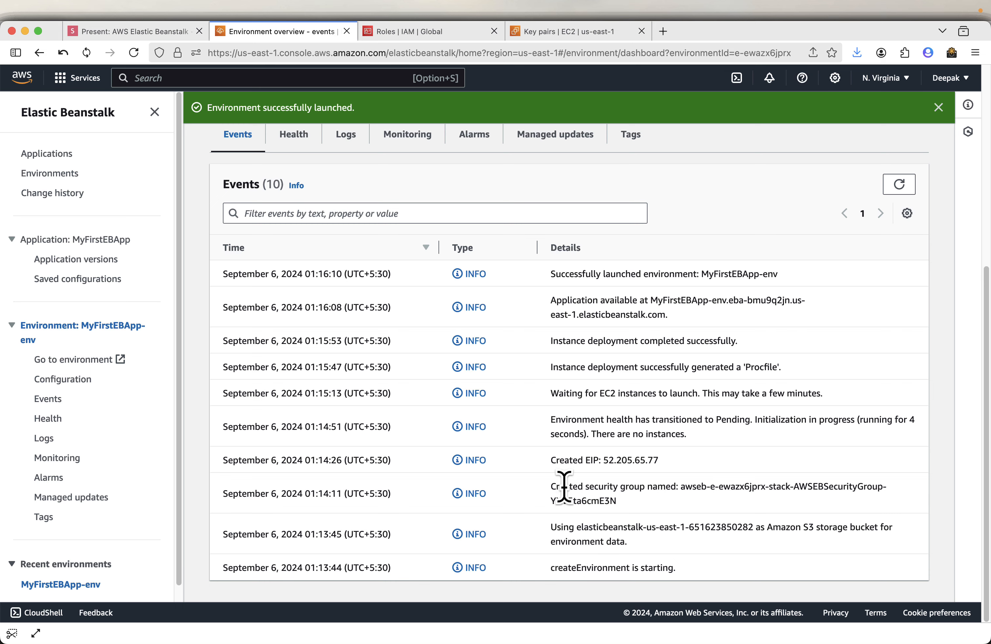
scroll(567, 484, "up", 5)
scroll(610, 526, "down", 3)
scroll(628, 555, "down", 2)
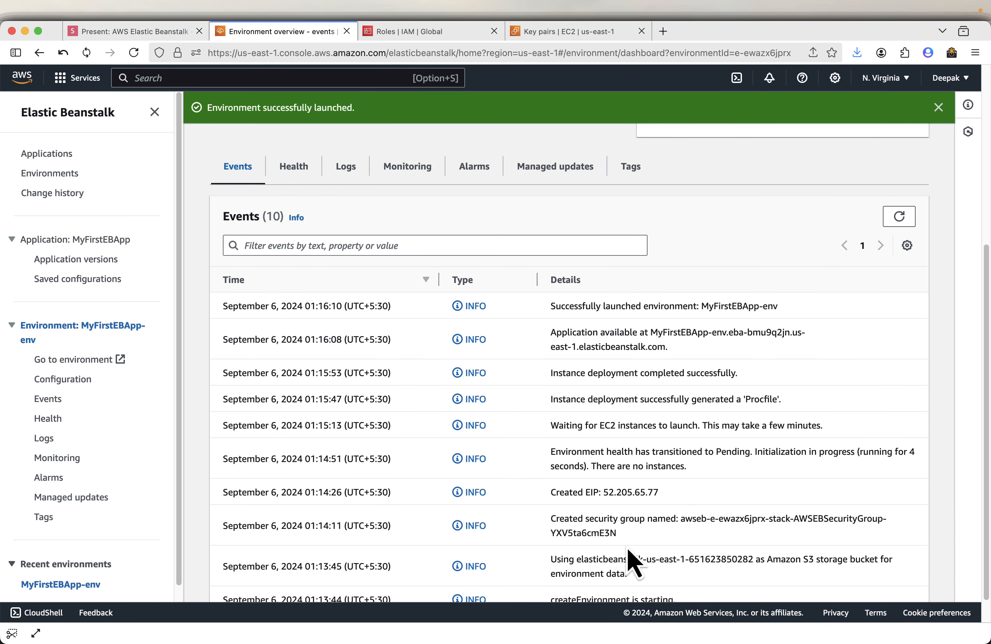
scroll(581, 498, "up", 2)
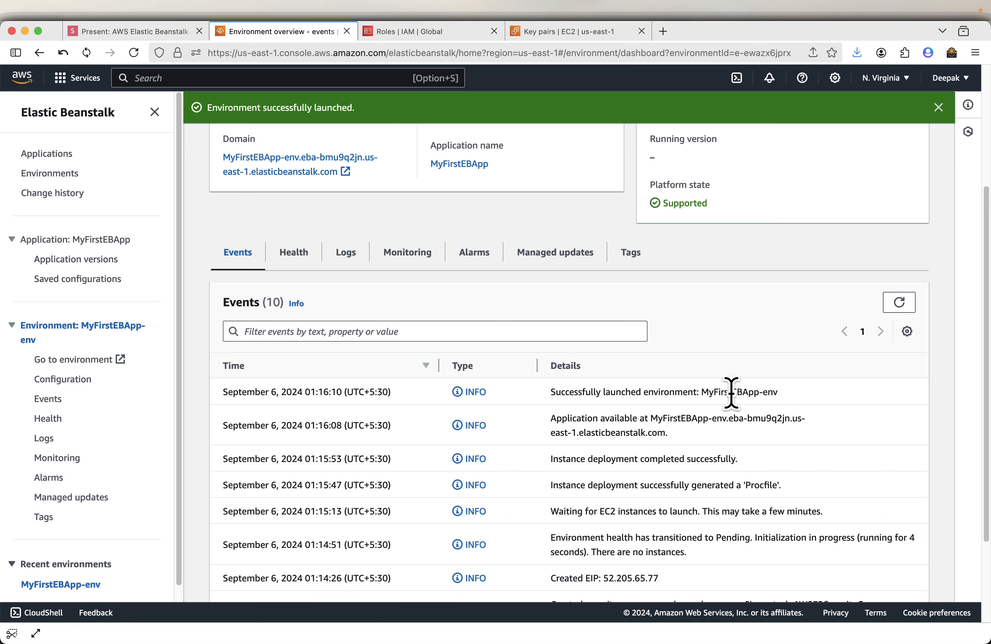
scroll(749, 405, "up", 5)
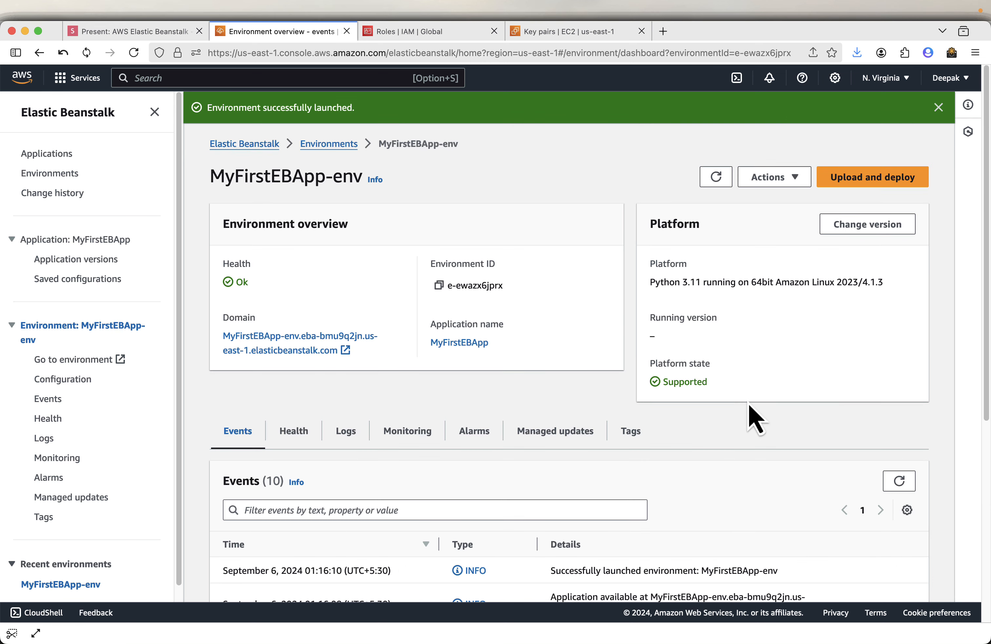
Dismiss the launch notification, open the environment's domain link in a new browser tab, and view the sample application.
left_click(940, 108)
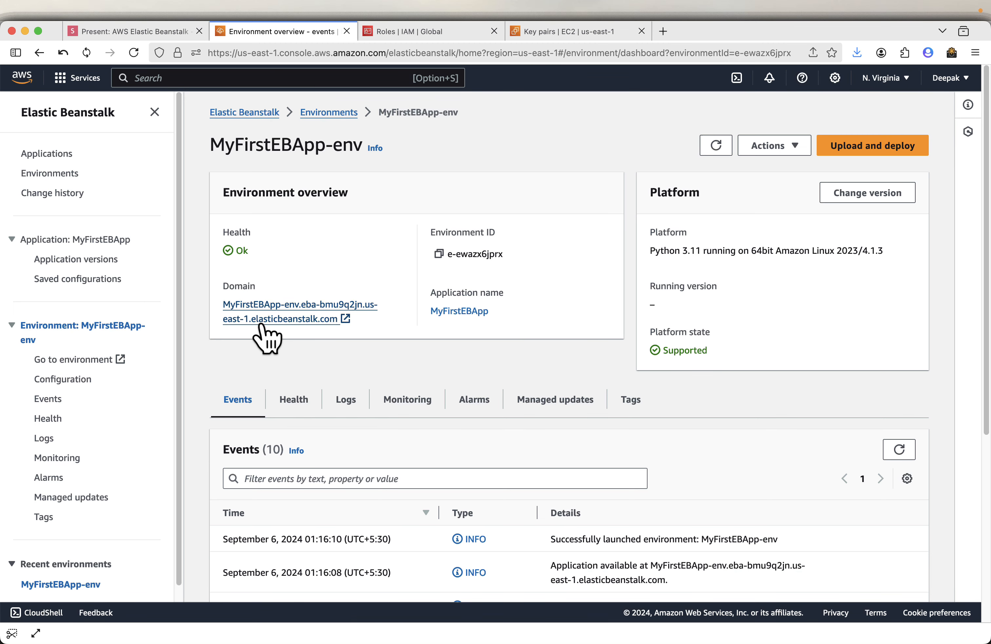
right_click(311, 325)
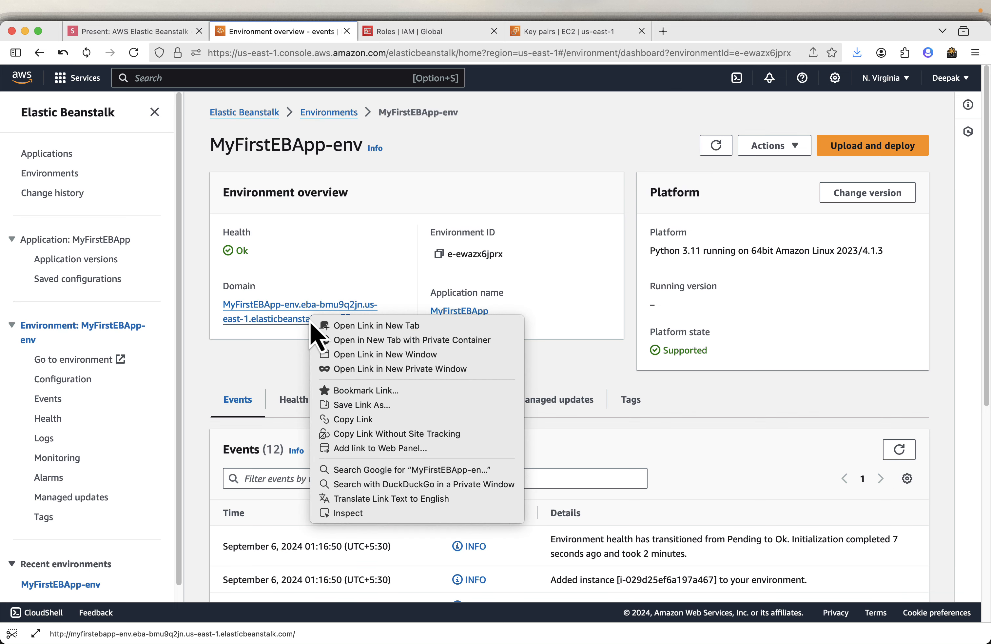
left_click(345, 325)
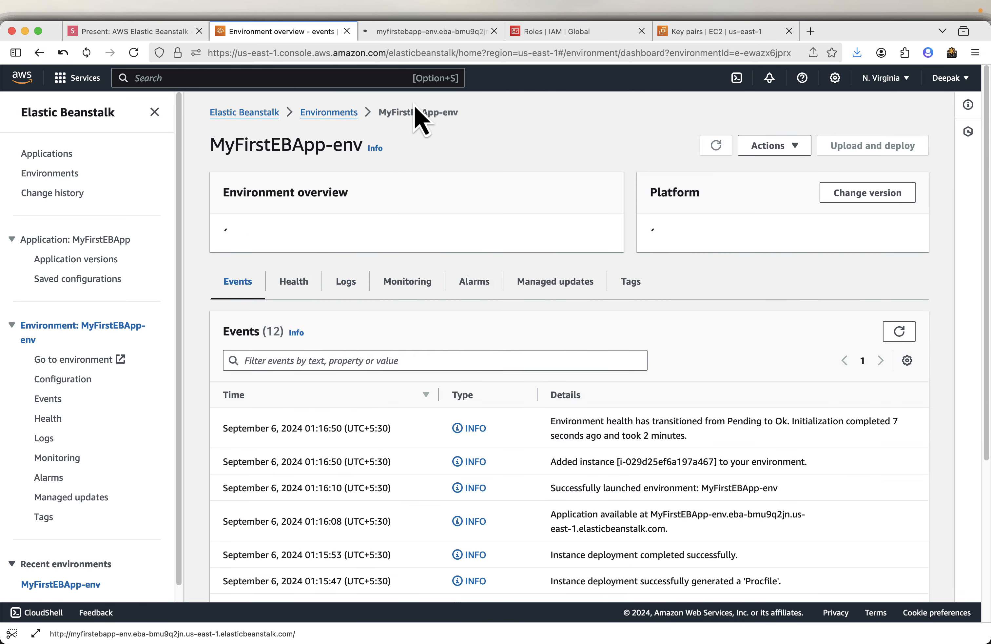
left_click(427, 32)
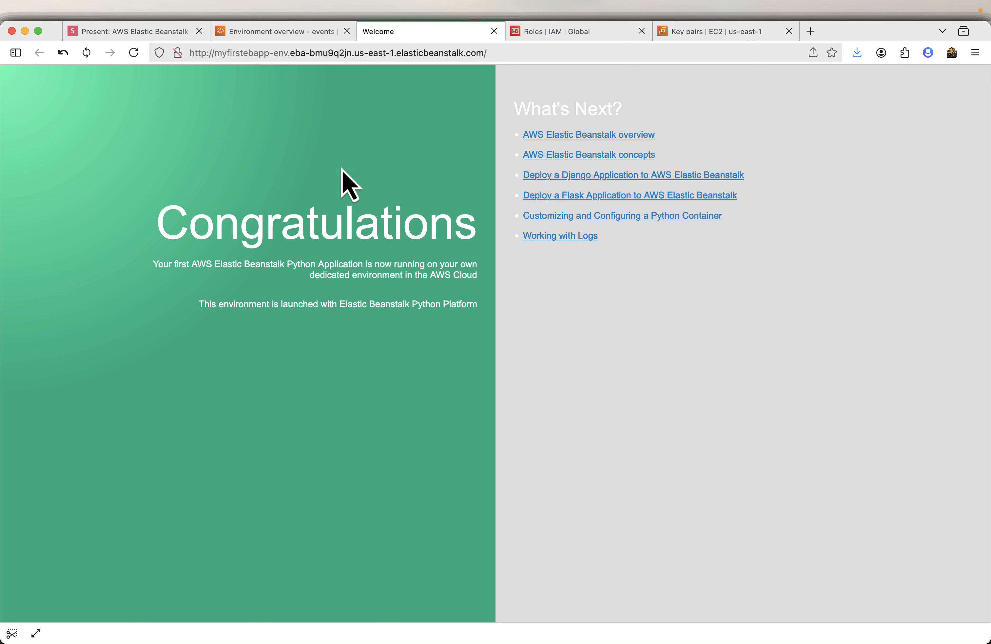
Return to the presentation and page through its configuration and review slides up to the "Check in Browser" slide.
left_click(146, 38)
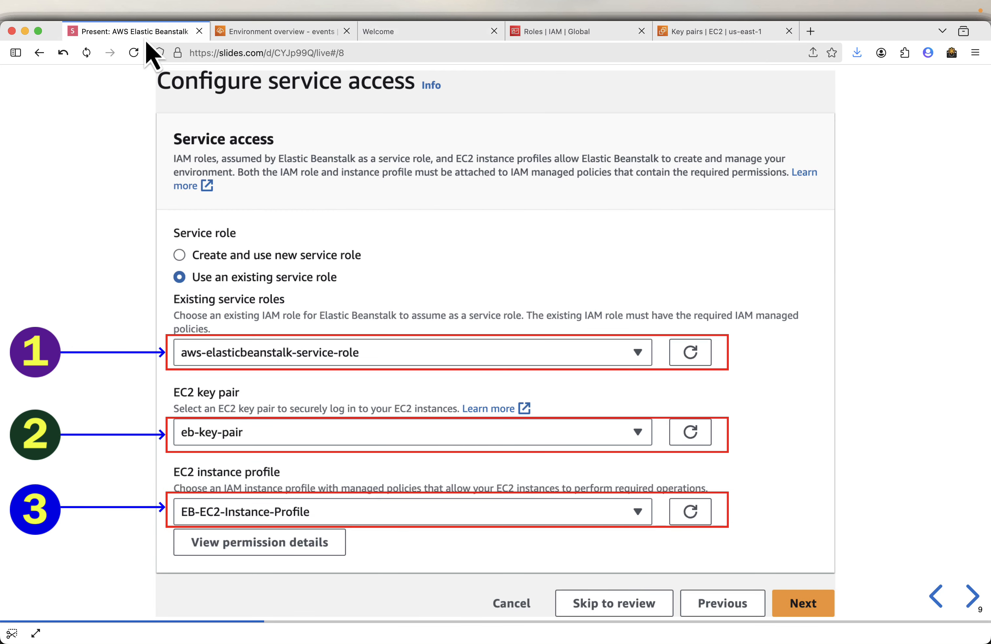
key("Right")
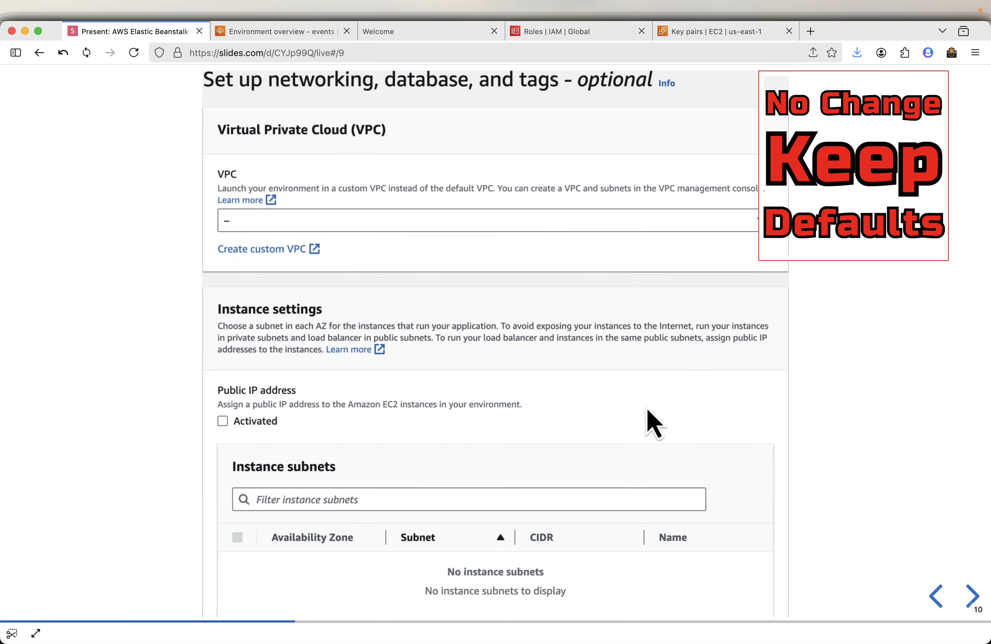
key("Right")
key("Right")
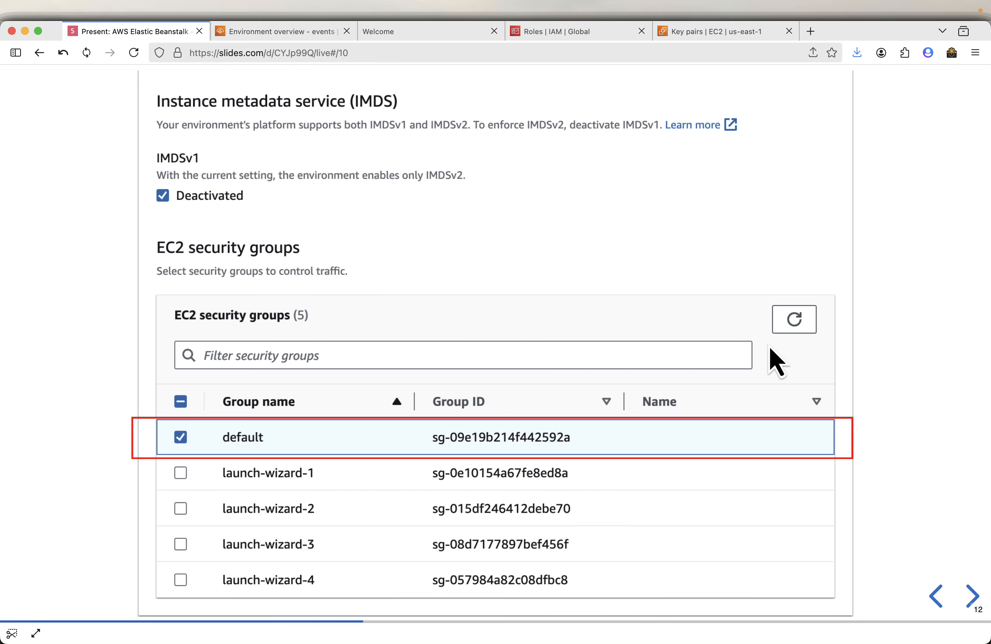
key("Right")
key("Right")
key("Right")
key("Right")
key("Right")
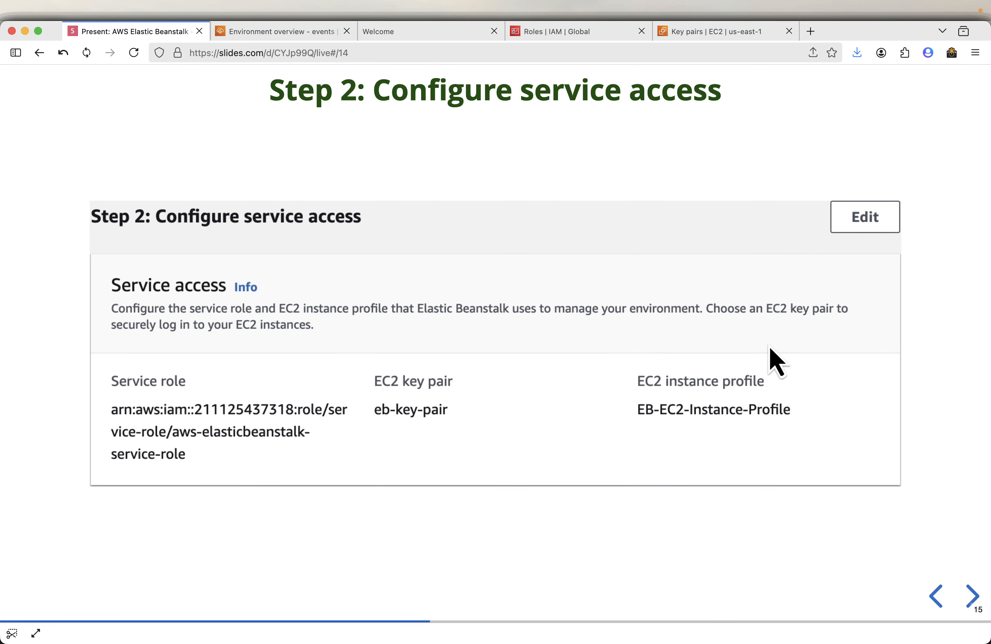
key("Right")
key("Right")
key("Right")
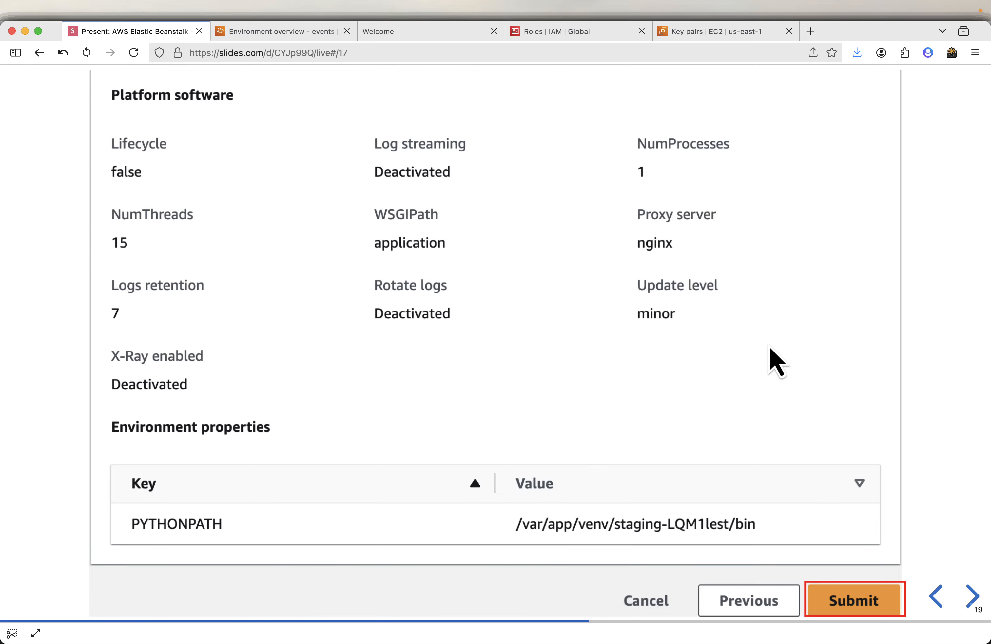
key("Right")
key("Right")
key("Right")
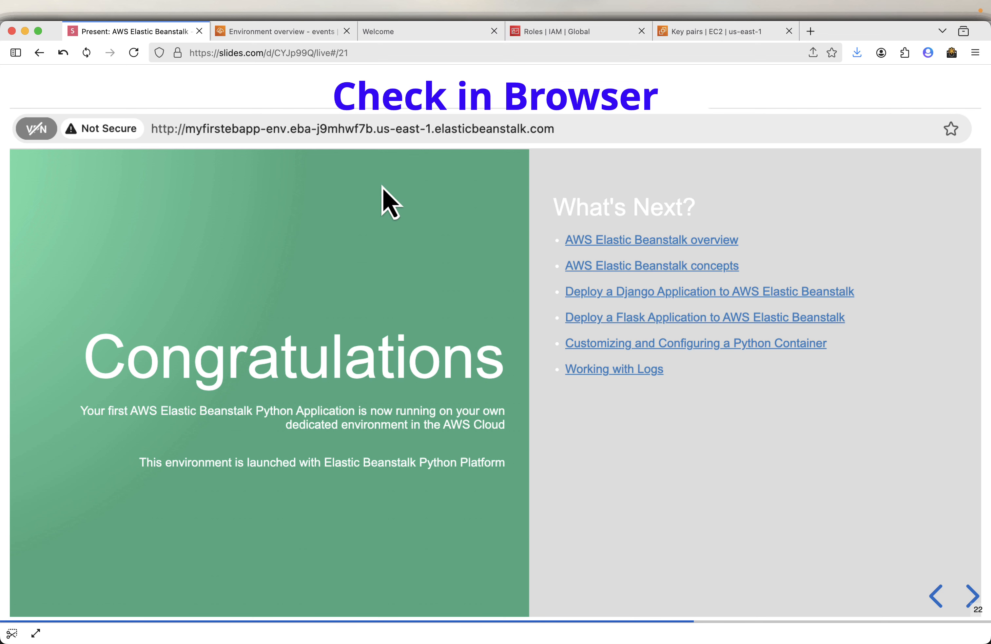
Check the running sample application page again, and view the presentation's "Add a New Environment Variable" slide.
left_click(435, 33)
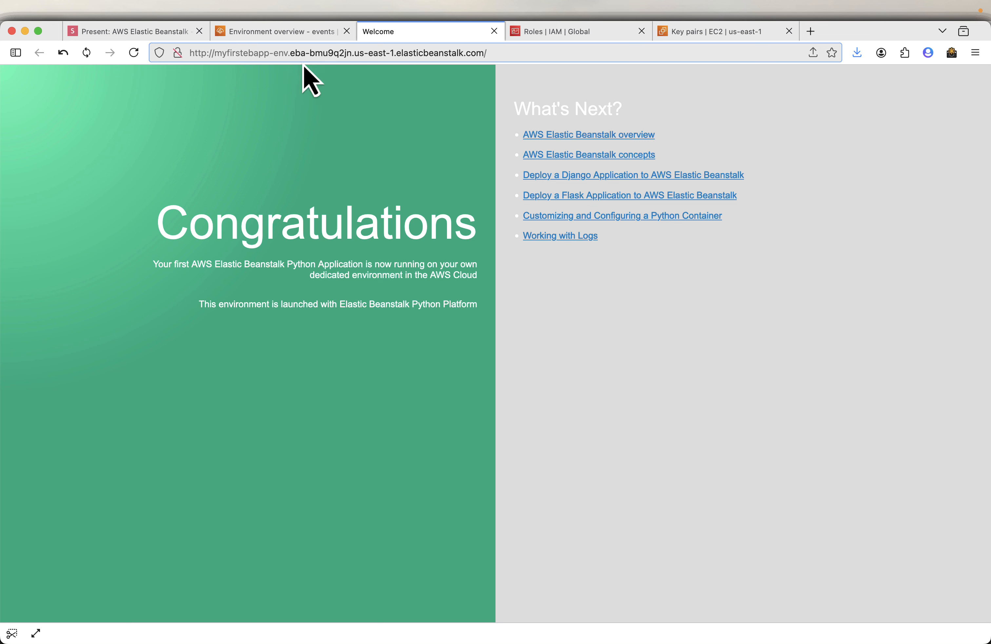
left_click(157, 32)
key("Right")
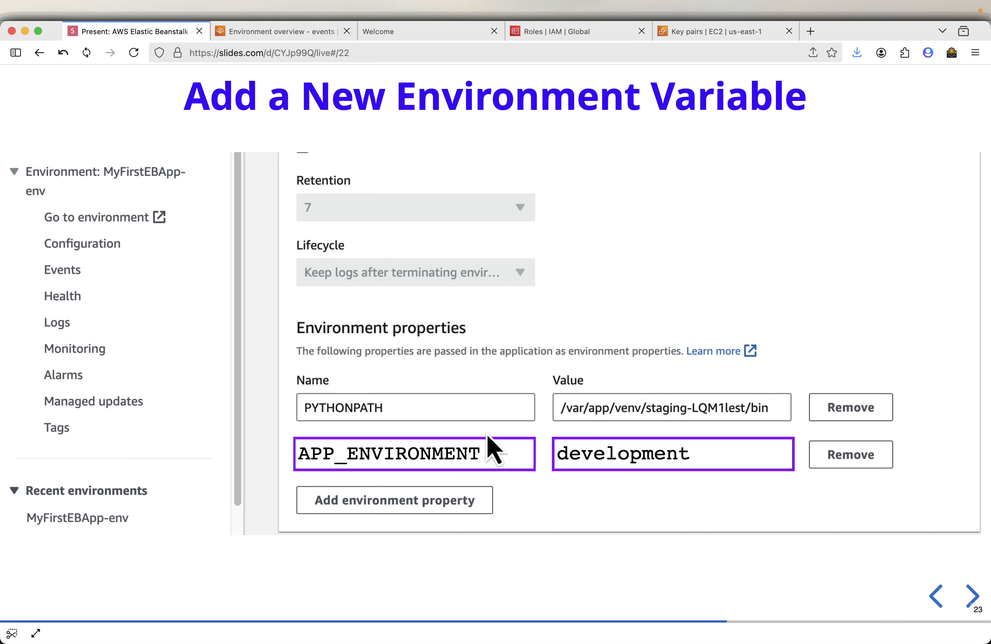
mouse_move(442, 470)
Open the MyFirstEBApp-env configuration in the AWS console and look through its settings, including the updates, monitoring and logging section.
left_click(266, 32)
scroll(117, 427, "down", 1)
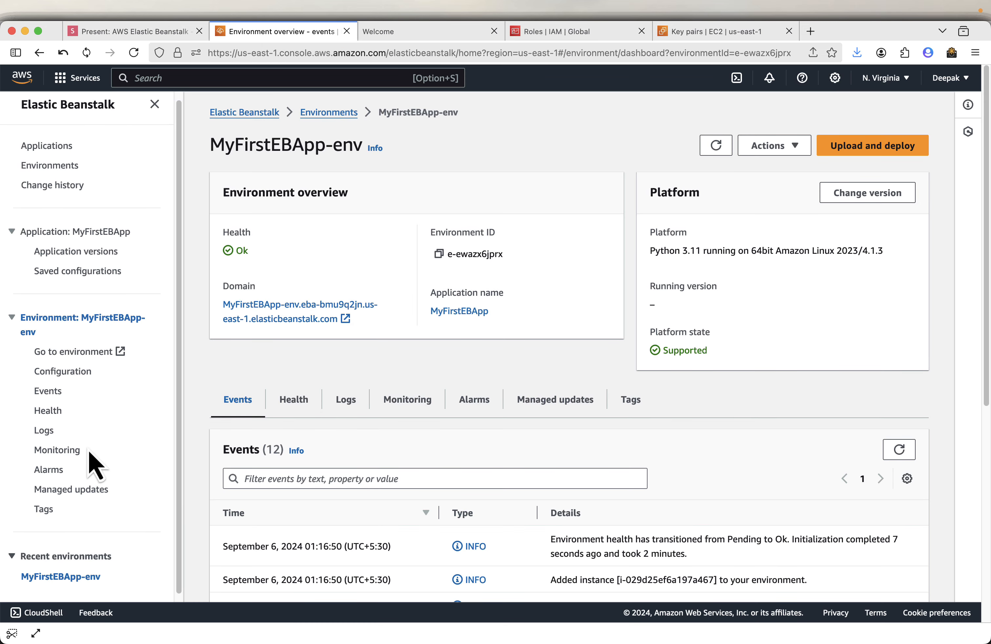
left_click(52, 375)
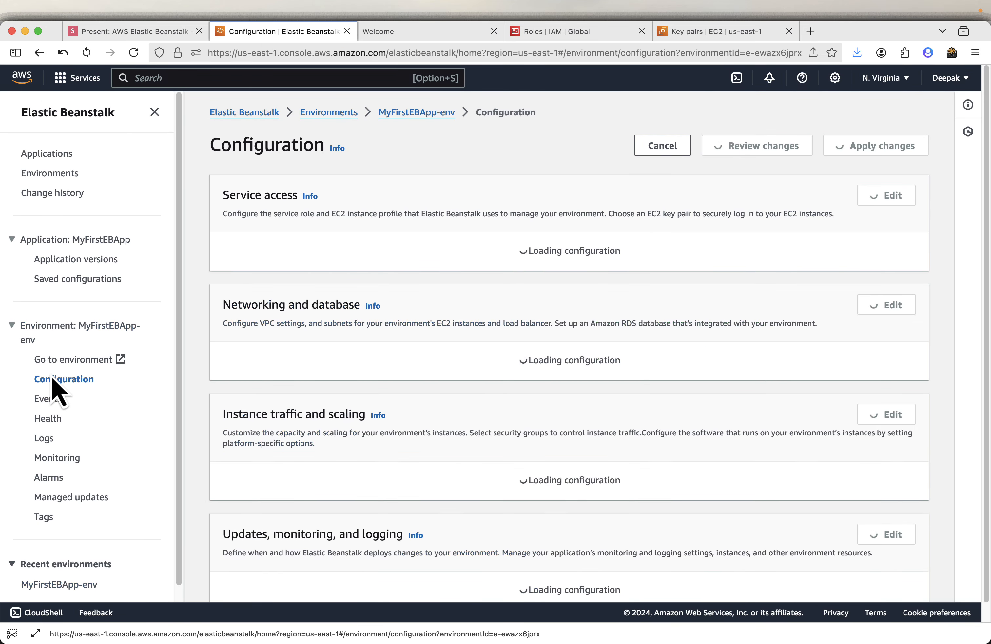
scroll(582, 454, "down", 1)
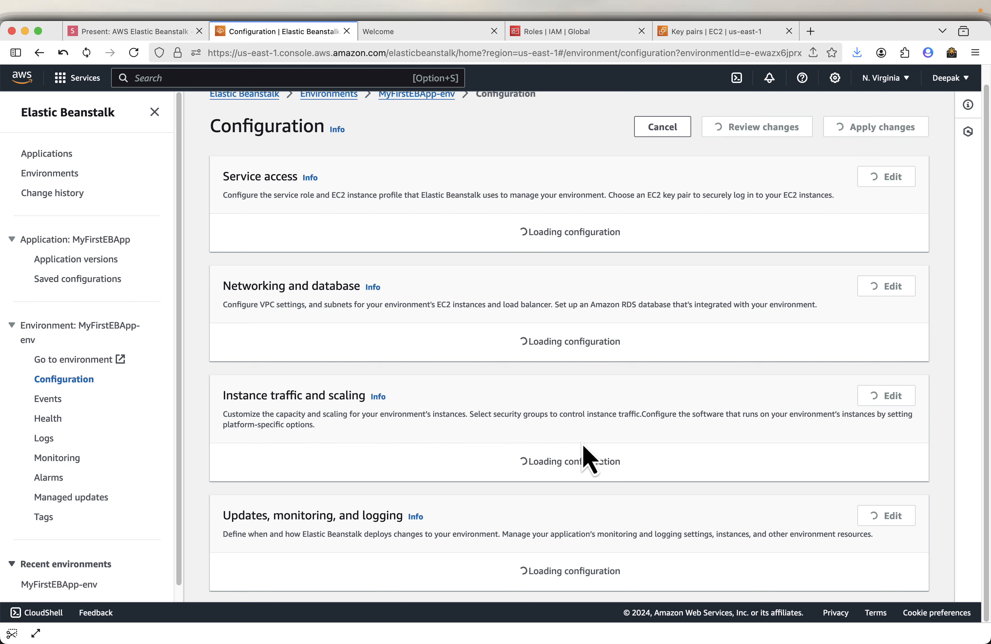
scroll(824, 476, "down", 7)
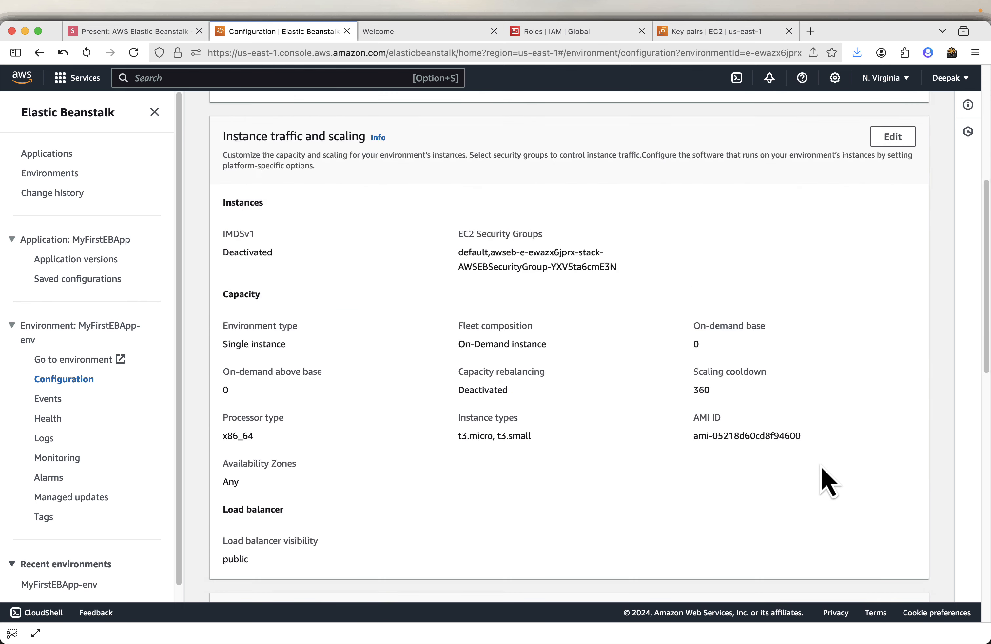
scroll(822, 465, "down", 10)
scroll(820, 464, "down", 6)
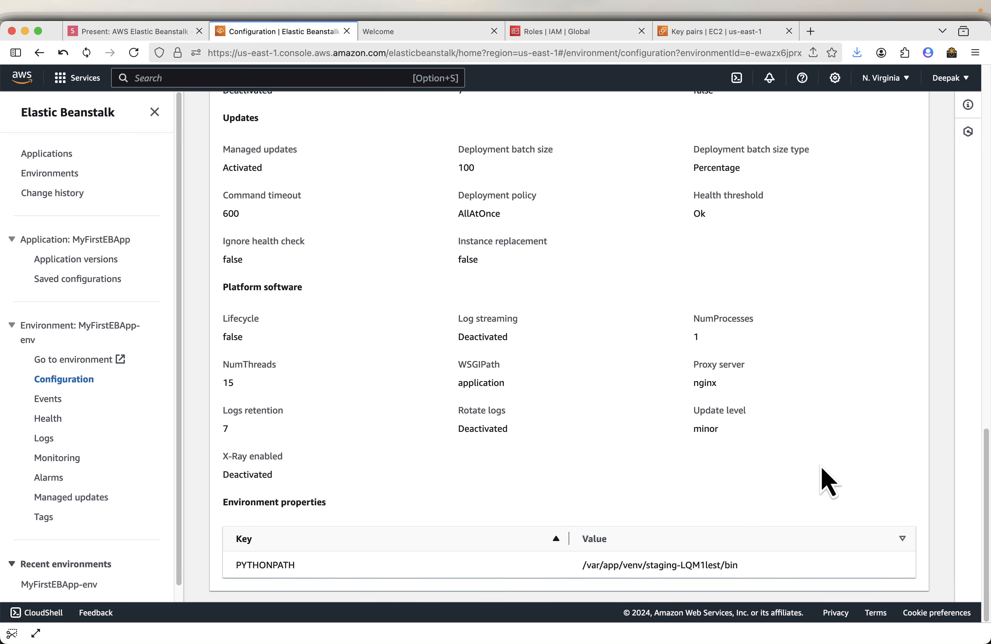
scroll(778, 276, "up", 4)
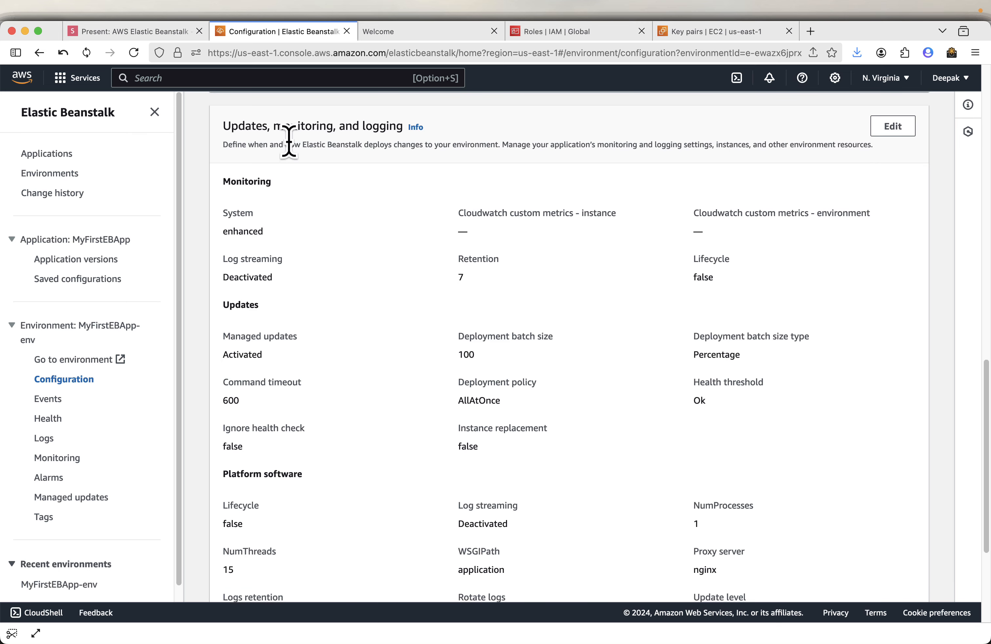
Edit the updates, monitoring and logging settings, add the environment property APP_ENVIRONMENT with the value development, and apply the change.
left_click(895, 131)
scroll(472, 338, "down", 3)
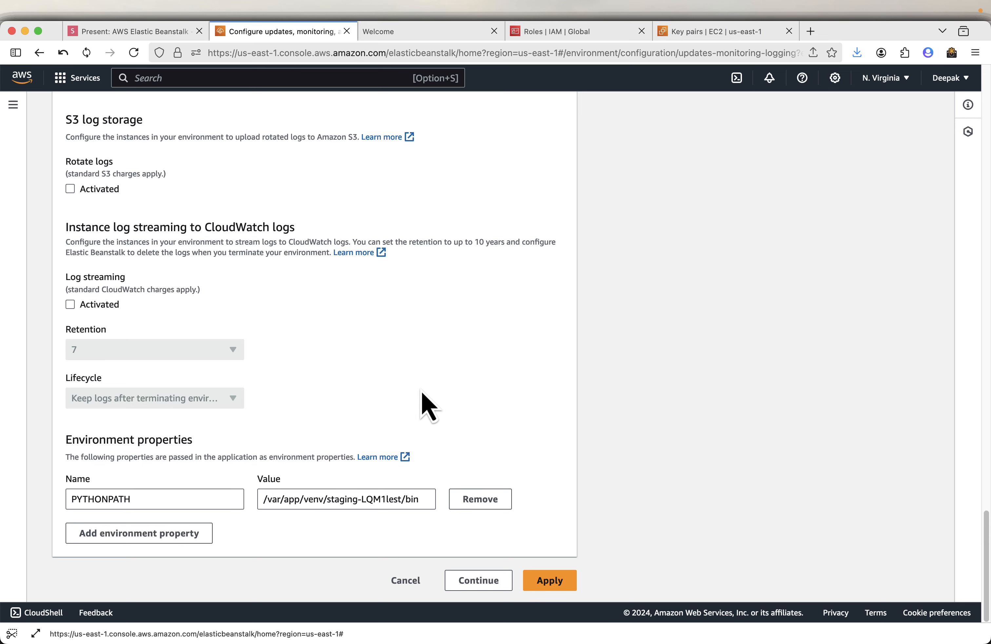
left_click(175, 536)
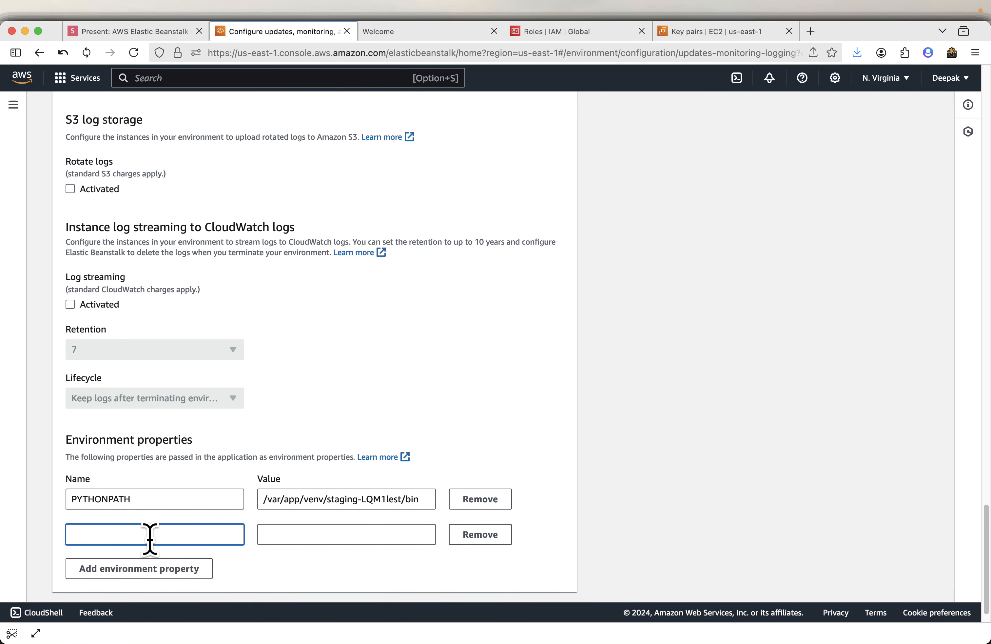
type("APP_ENVIRONMENT")
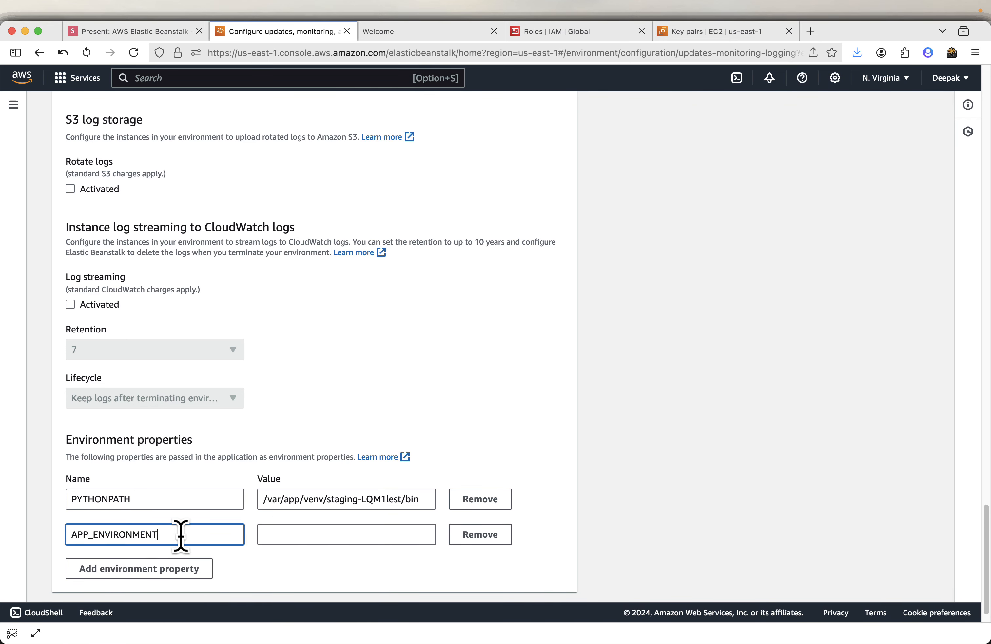
left_click(355, 534)
left_click(169, 36)
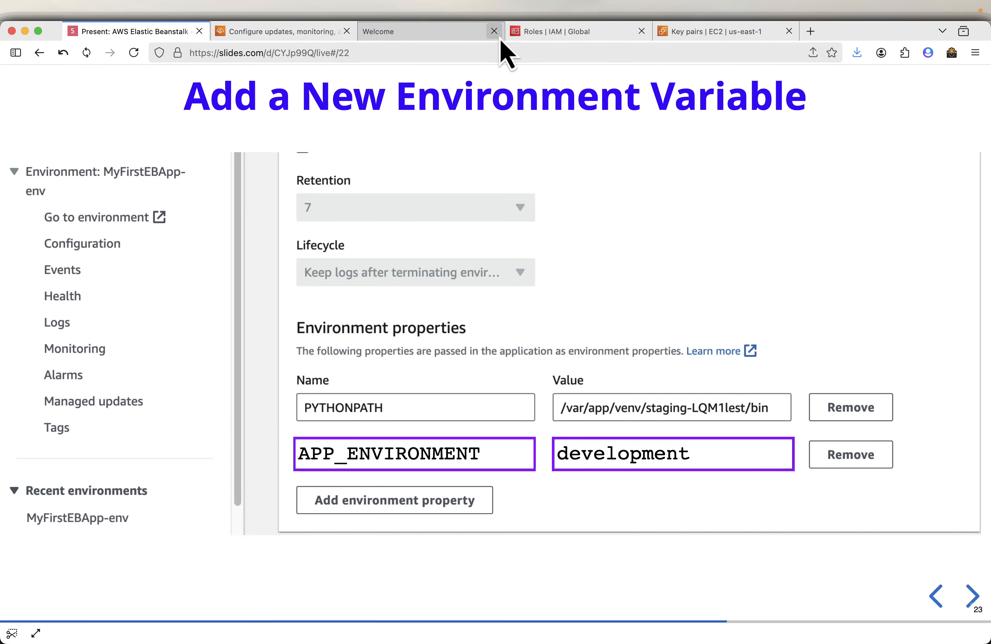
left_click(313, 34)
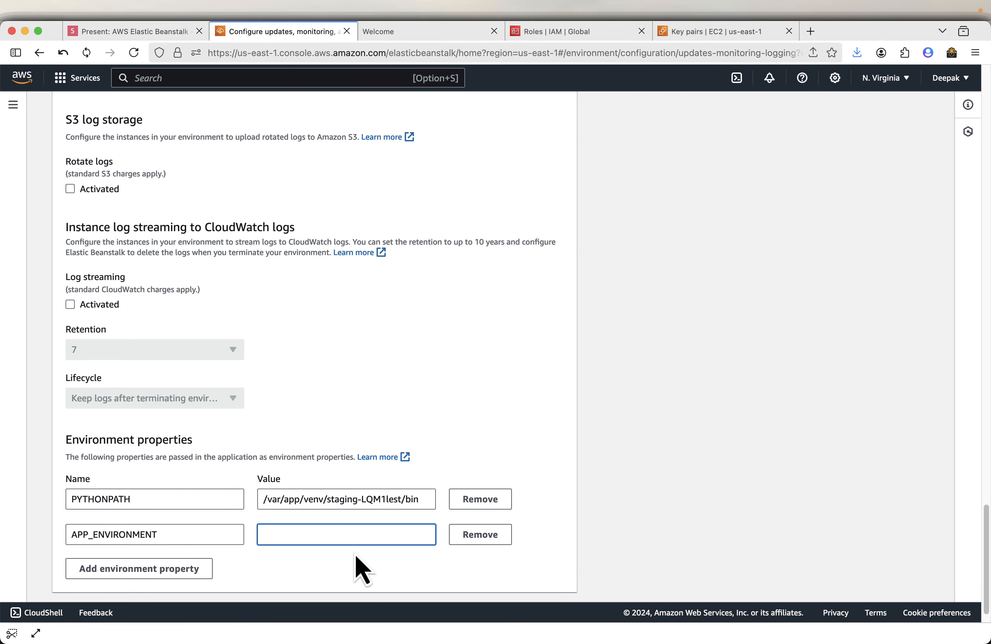
scroll(478, 551, "down", 1)
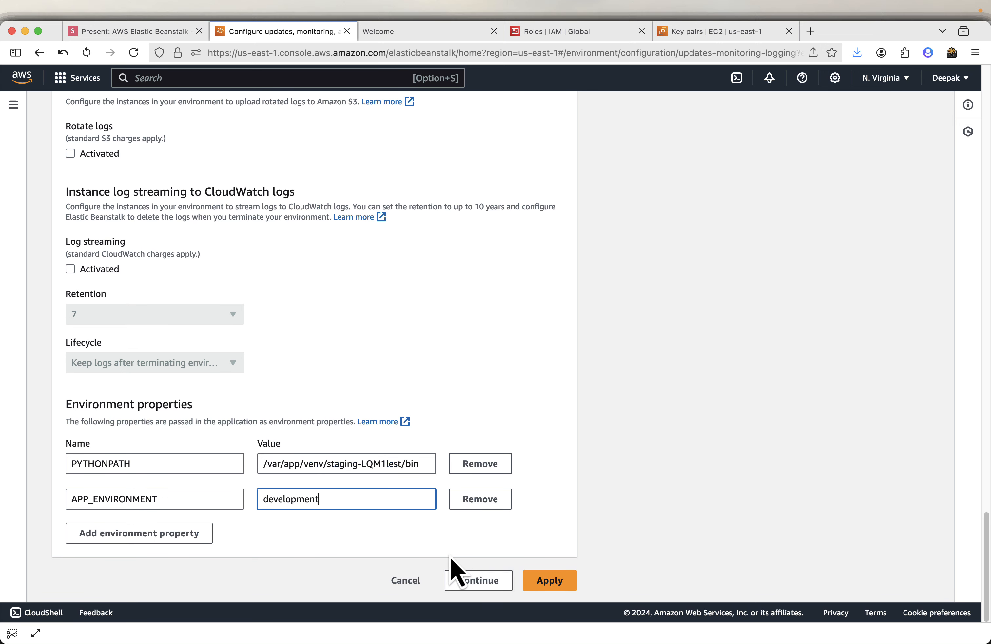
left_click(550, 582)
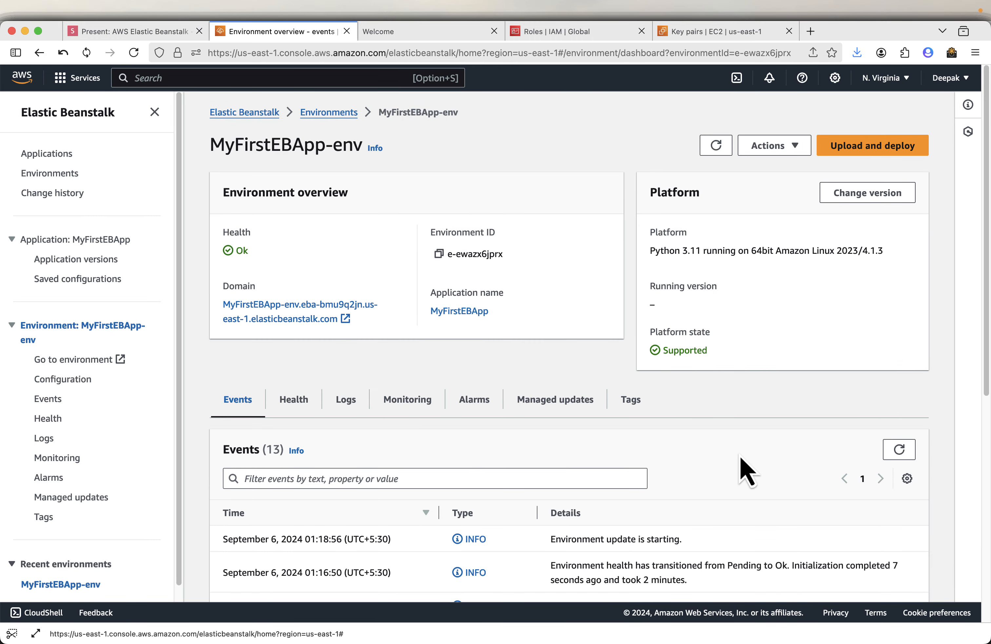
Examine the environment's newest events and refresh the event list repeatedly to follow the configuration update.
scroll(741, 455, "down", 1)
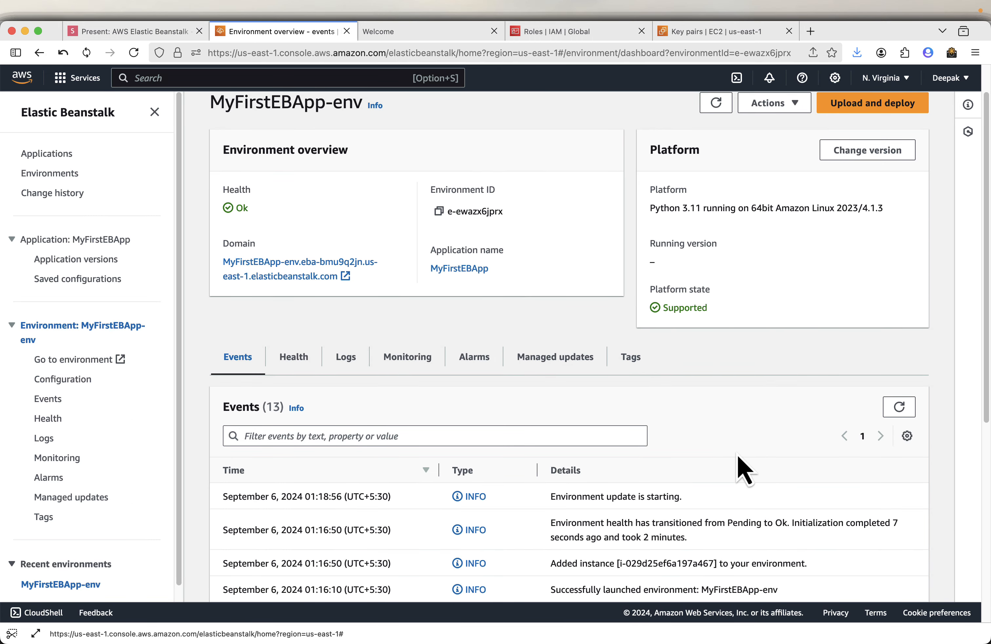
scroll(744, 469, "down", 1)
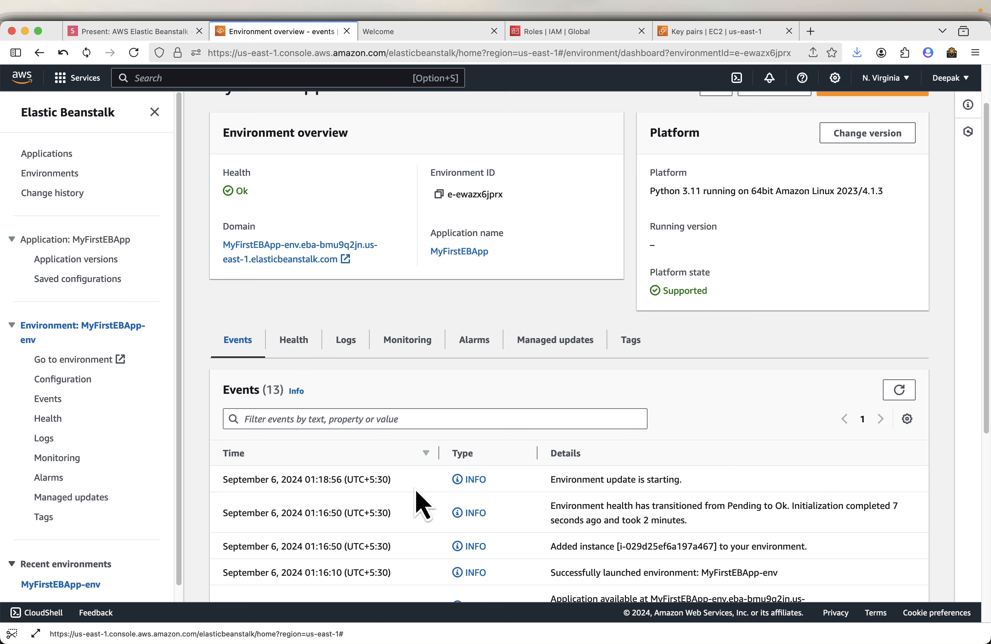
left_click_drag(578, 480, 685, 479)
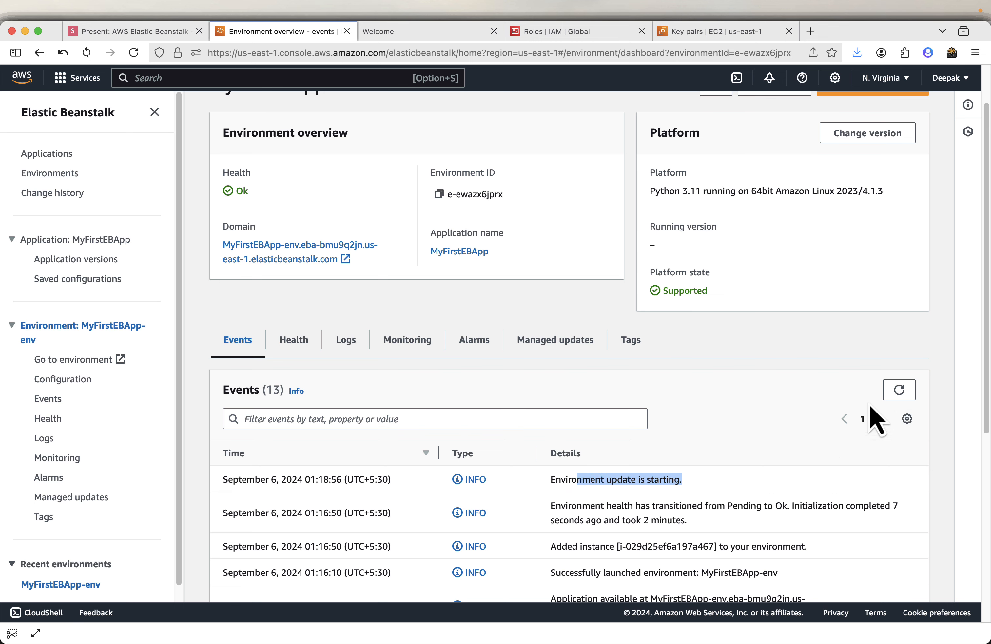
left_click(898, 397)
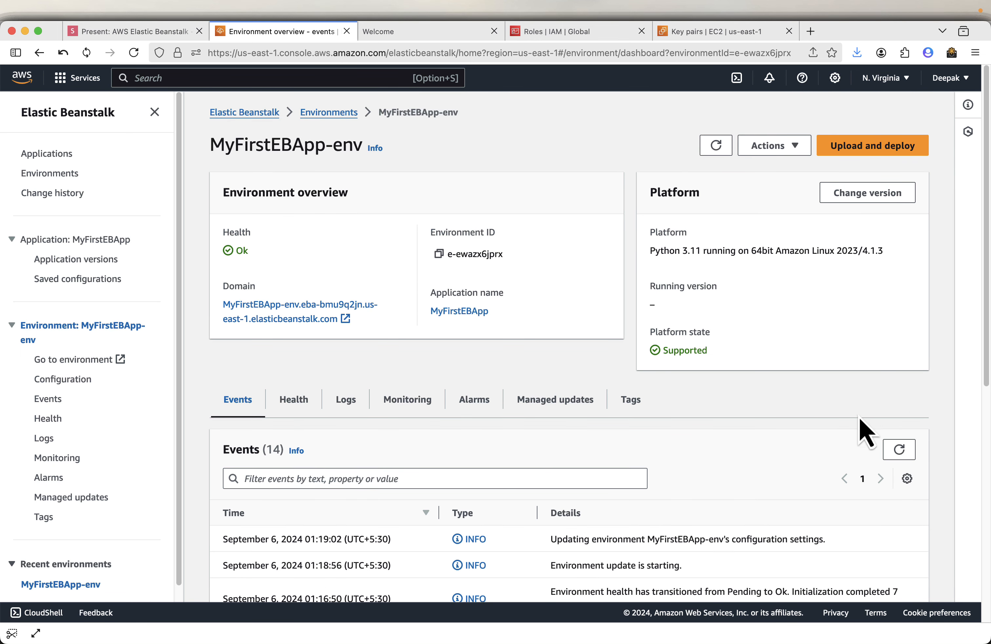
scroll(858, 431, "down", 1)
left_click_drag(569, 512, 740, 512)
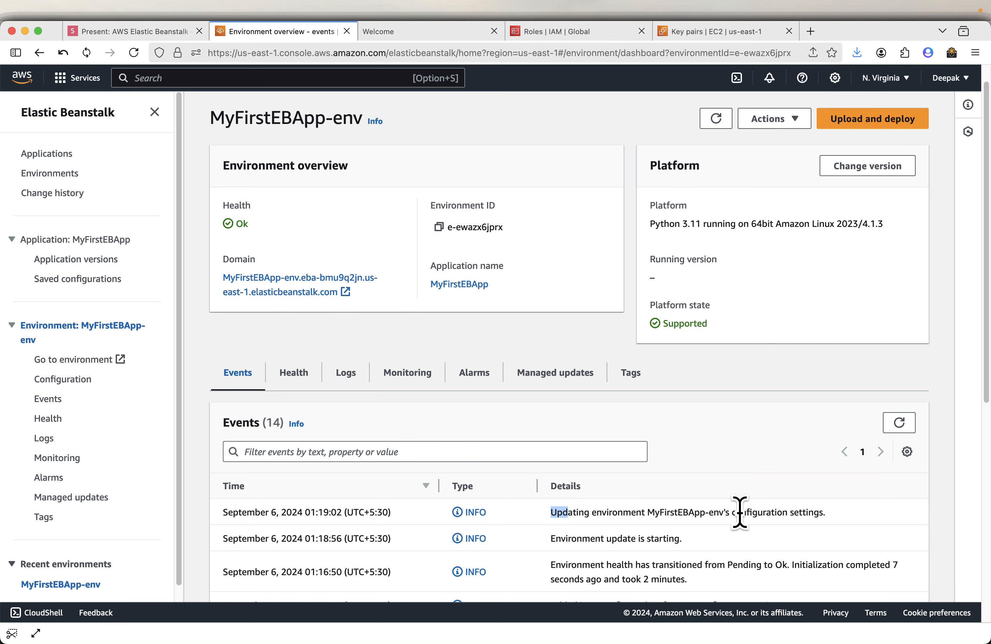
left_click(901, 426)
scroll(852, 454, "down", 1)
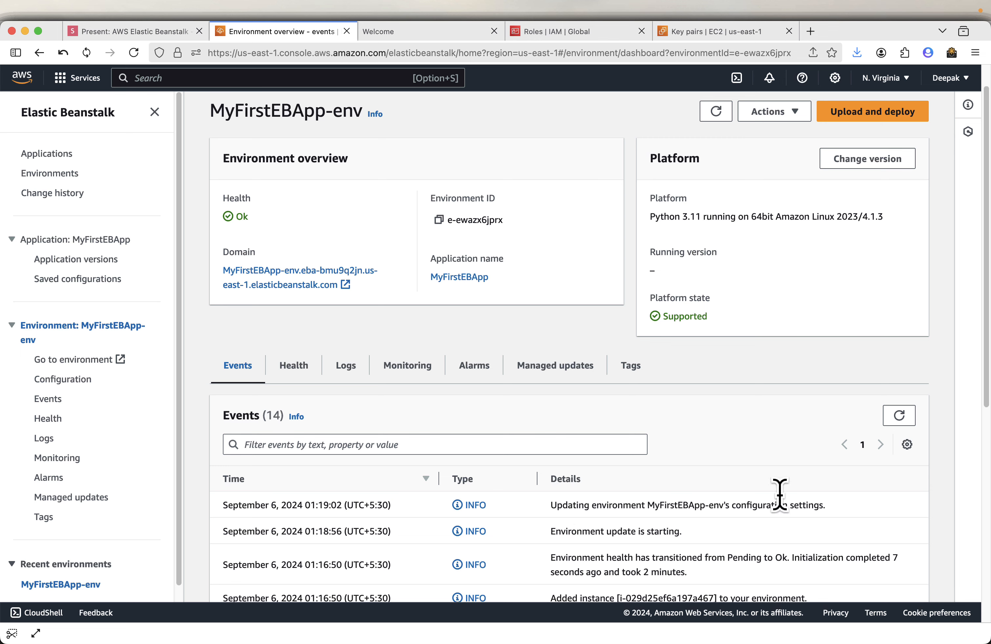
left_click(909, 419)
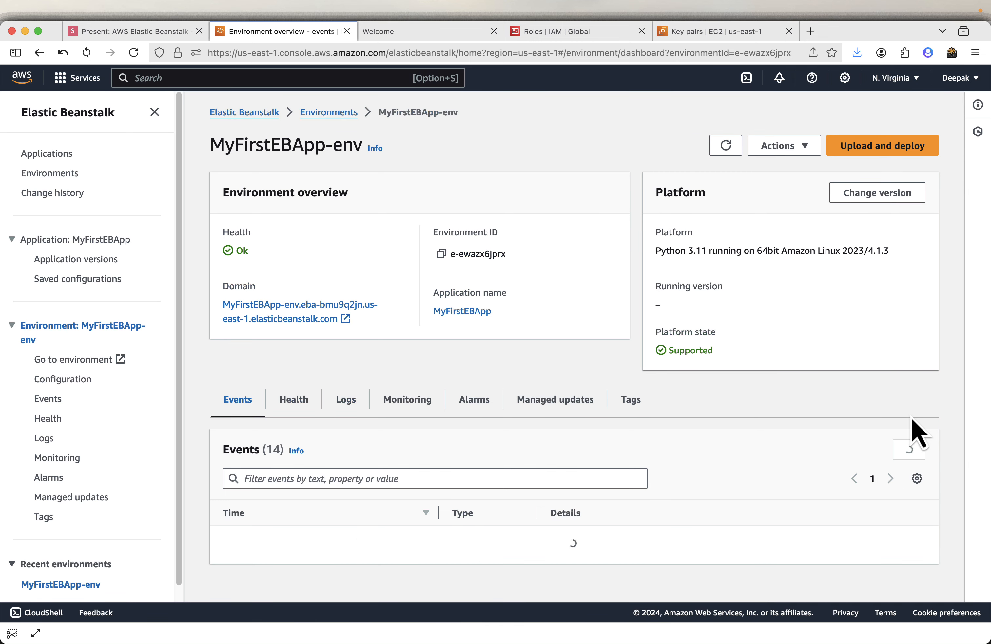
View the "Application Updated and Deployed" slide, return to the console, refresh the events and read the latest deployment entries.
left_click(167, 39)
key("Right")
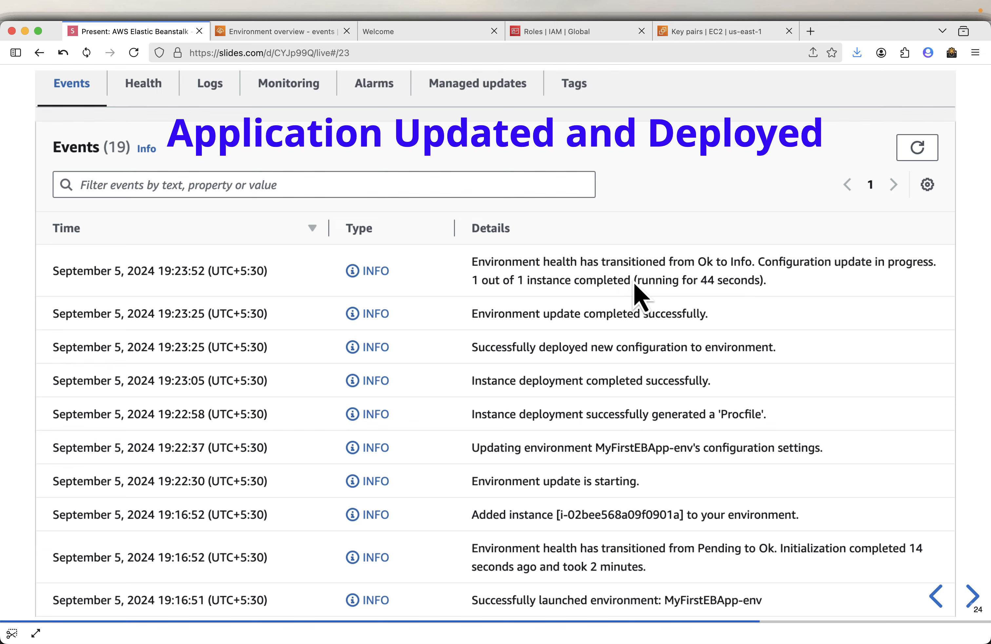
left_click(295, 32)
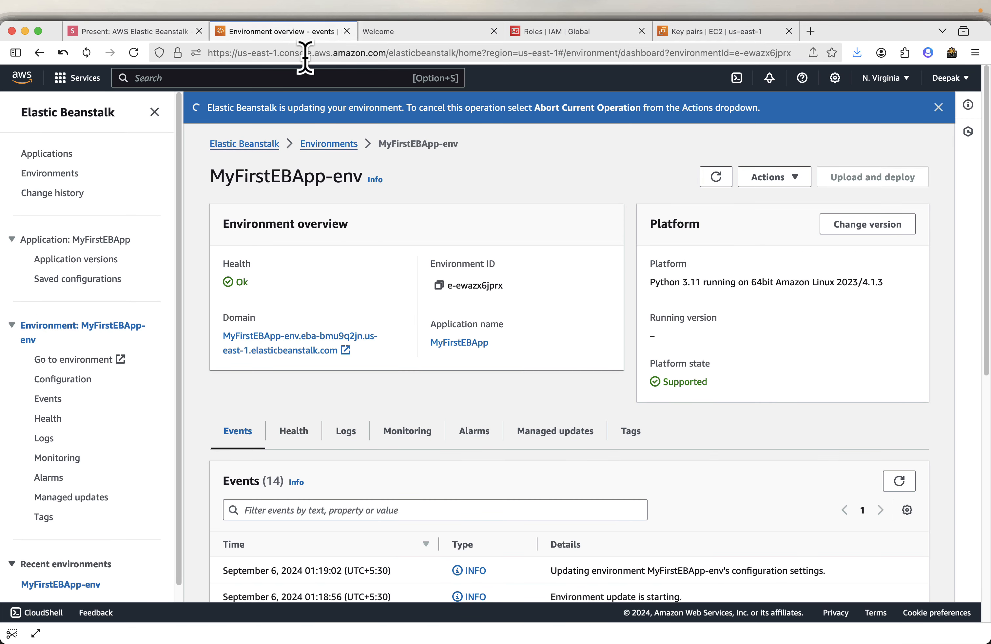
left_click(899, 481)
scroll(800, 481, "down", 3)
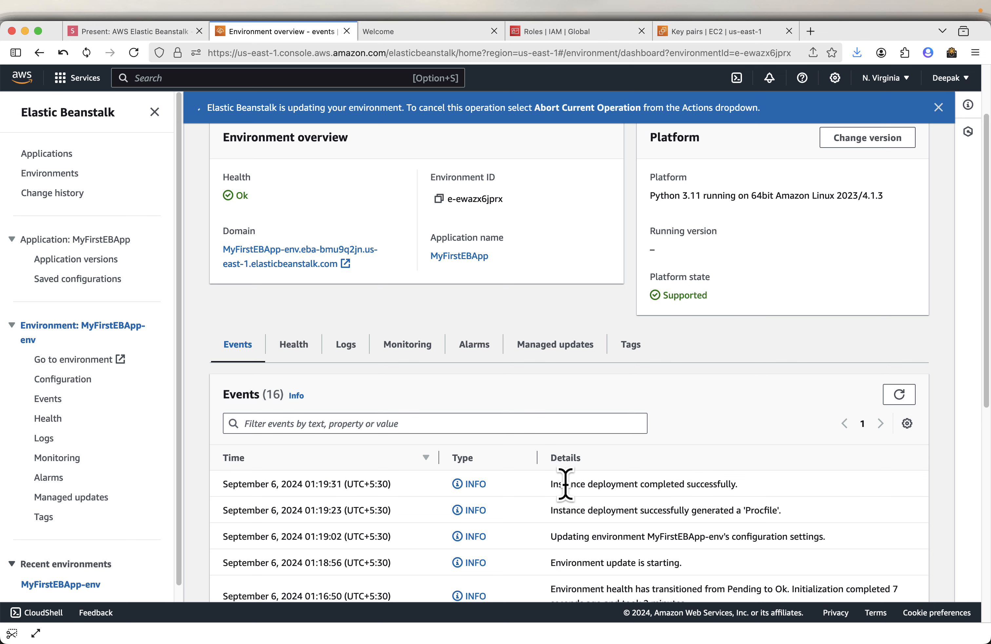
left_click_drag(566, 484, 670, 486)
left_click(677, 523)
Reload the sample application page, check the environment's update status in the console, and return to the presentation.
left_click(404, 35)
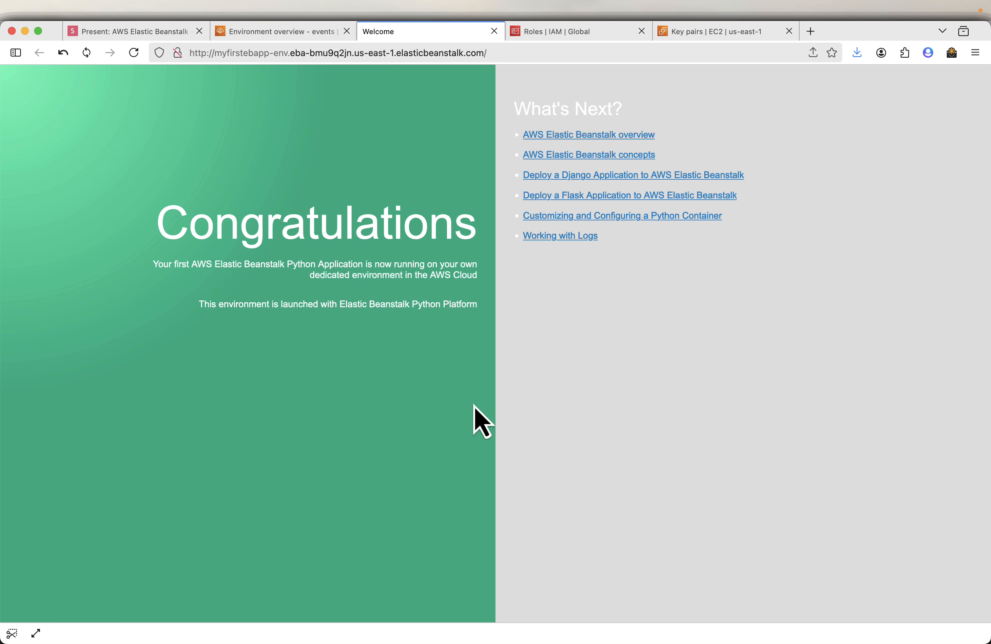
left_click(134, 53)
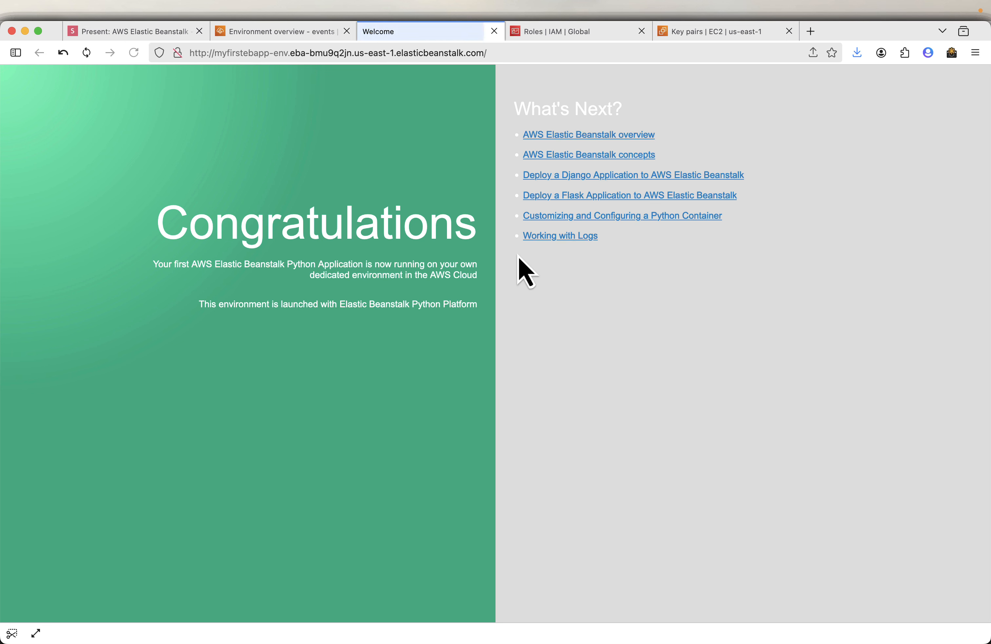
left_click(297, 30)
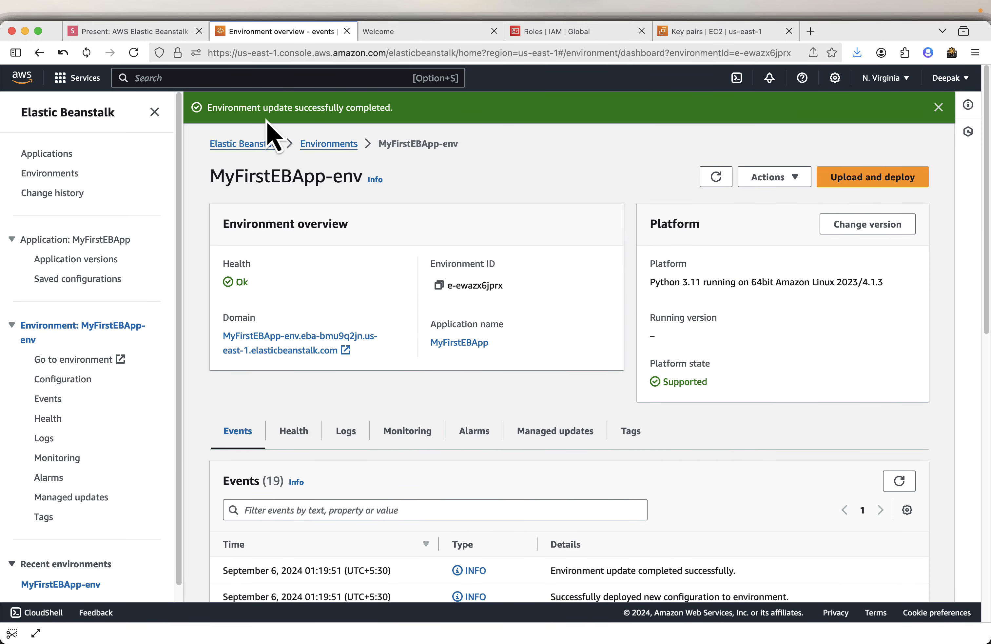
left_click(121, 35)
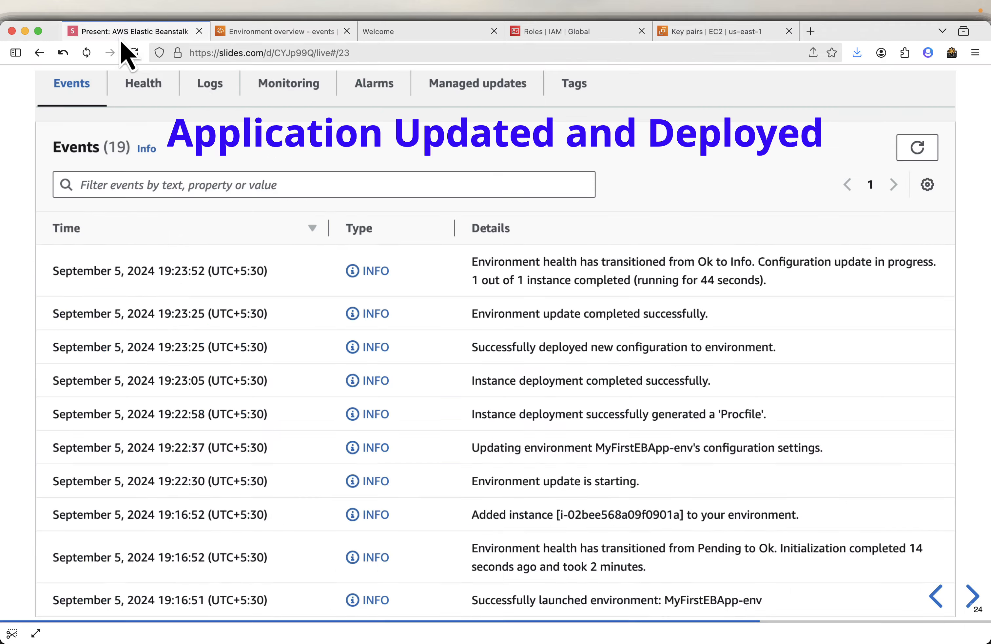
View the "Backend - EC2 Instance" slide, open the EC2 Instances list in a new browser tab, and widen its Name column.
key("Right")
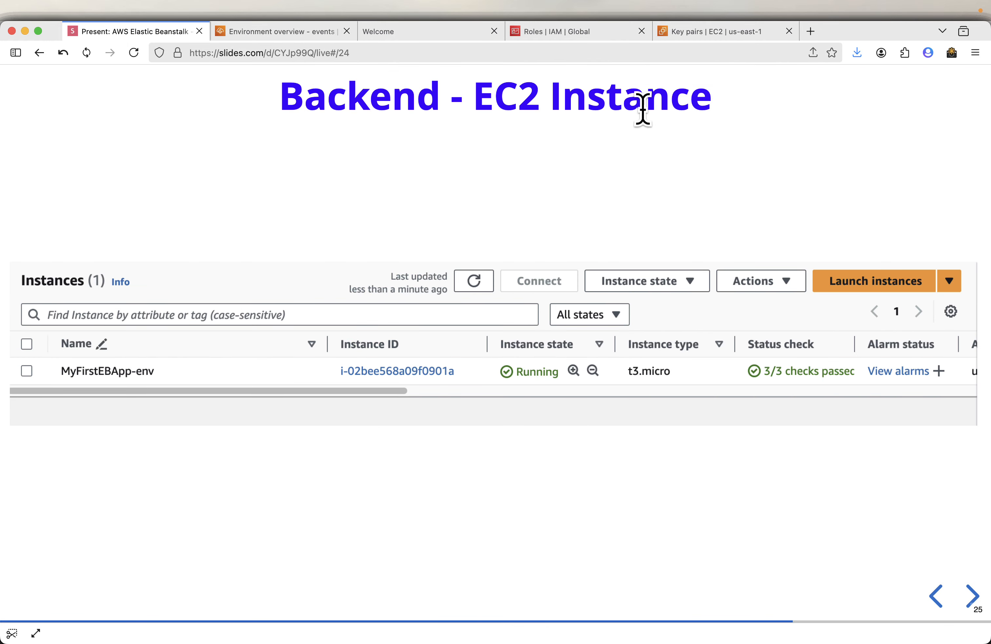
left_click(716, 32)
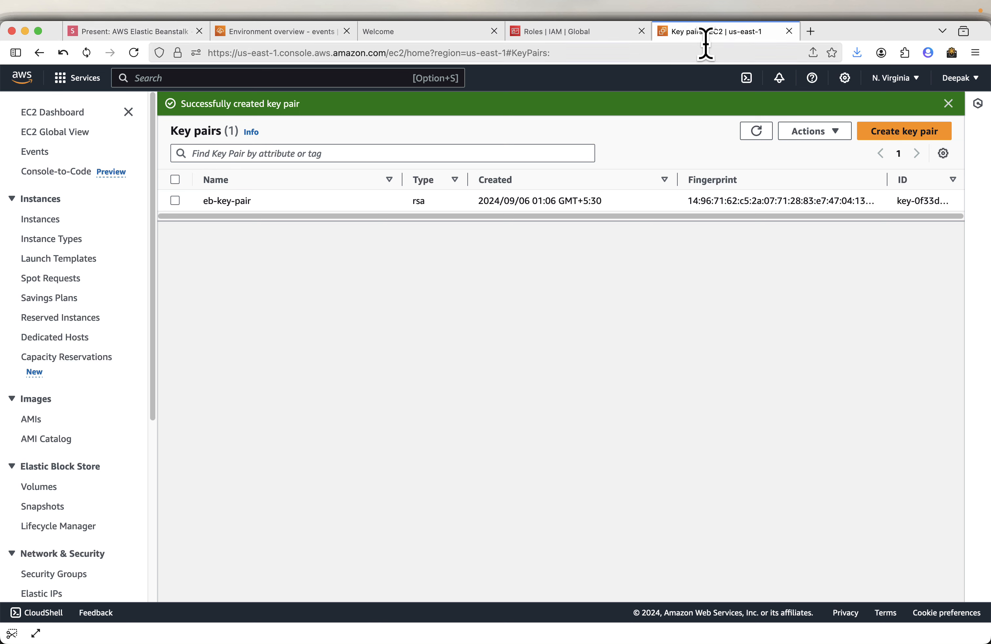
right_click(40, 219)
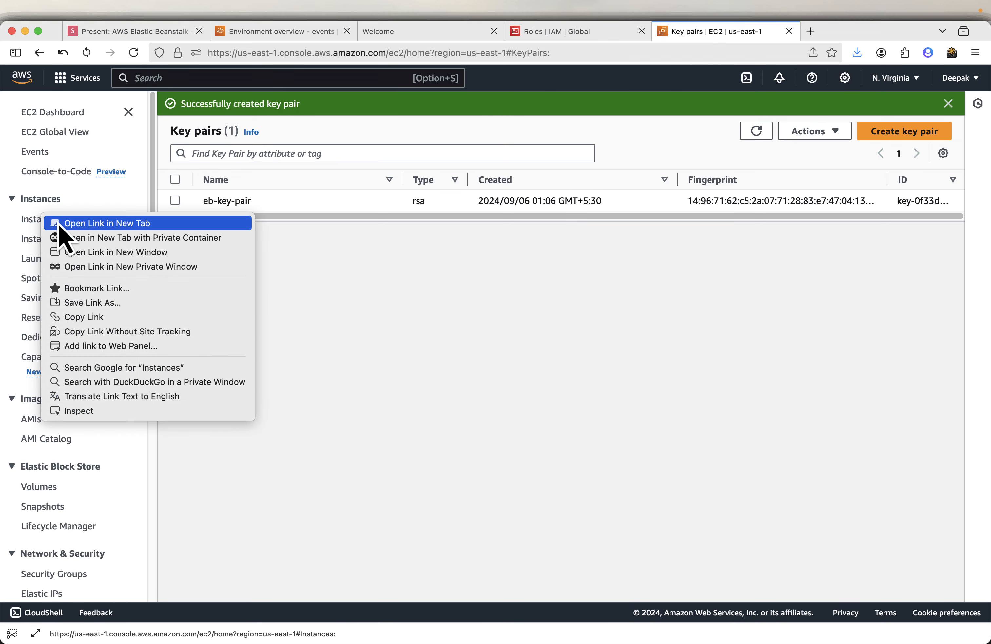
left_click(63, 221)
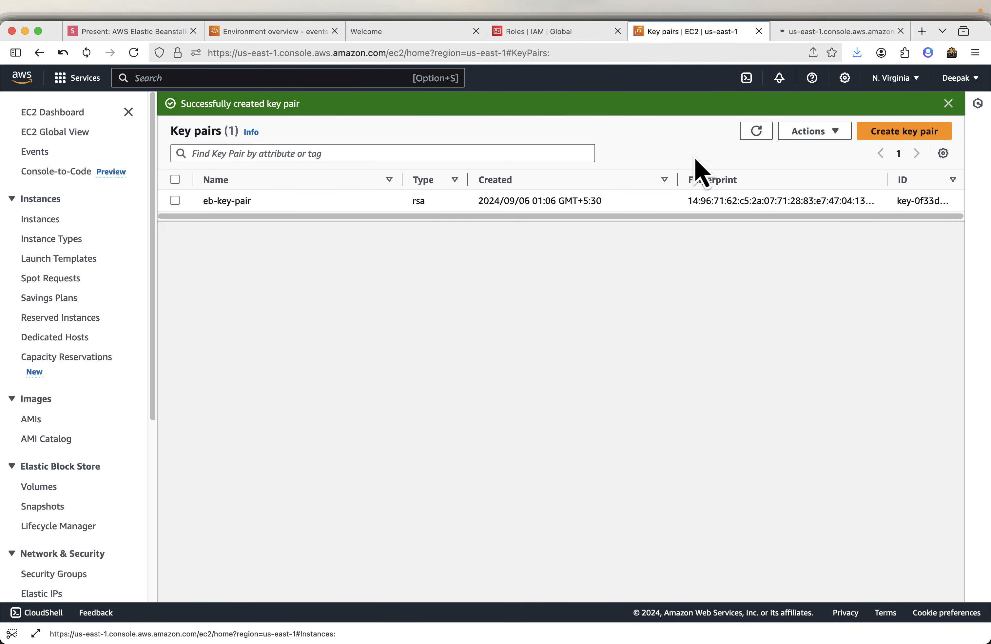
left_click(838, 33)
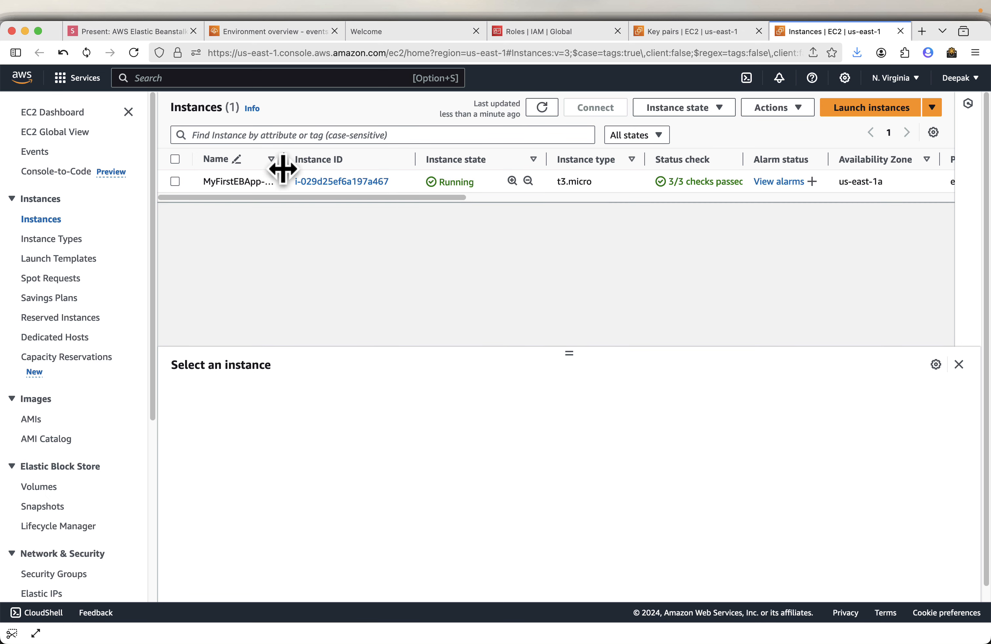
left_click_drag(284, 163, 385, 156)
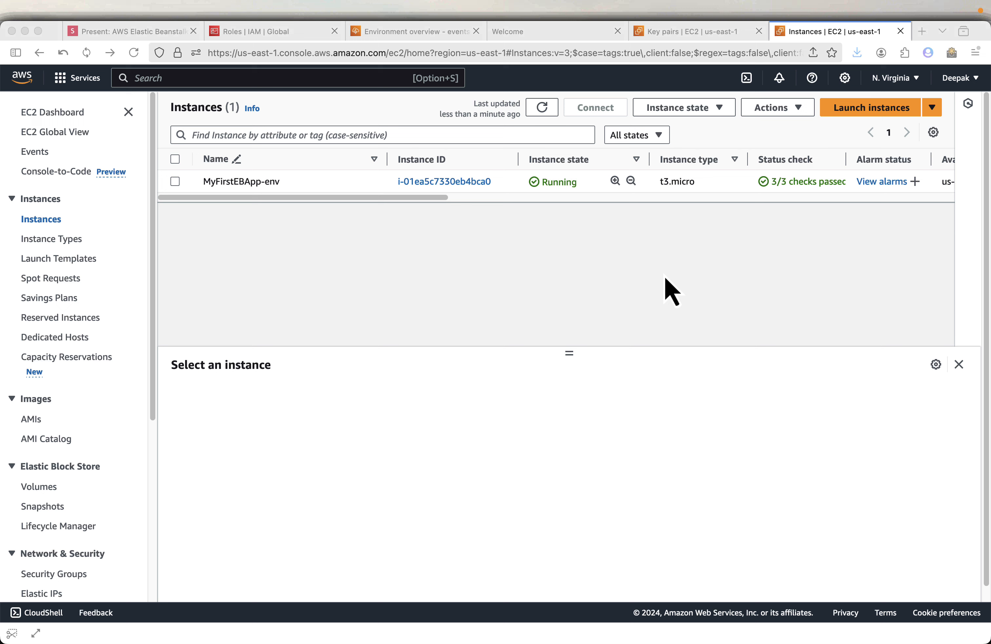
Open the connection options for the MyFirstEBApp-env instance and copy the example SSH client command.
left_click(664, 276)
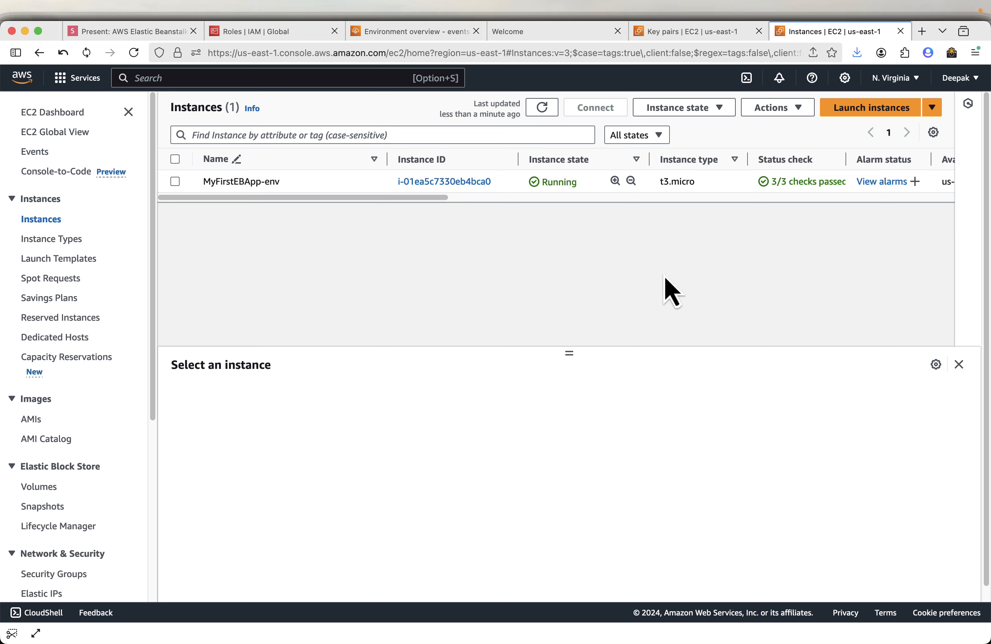
left_click(175, 182)
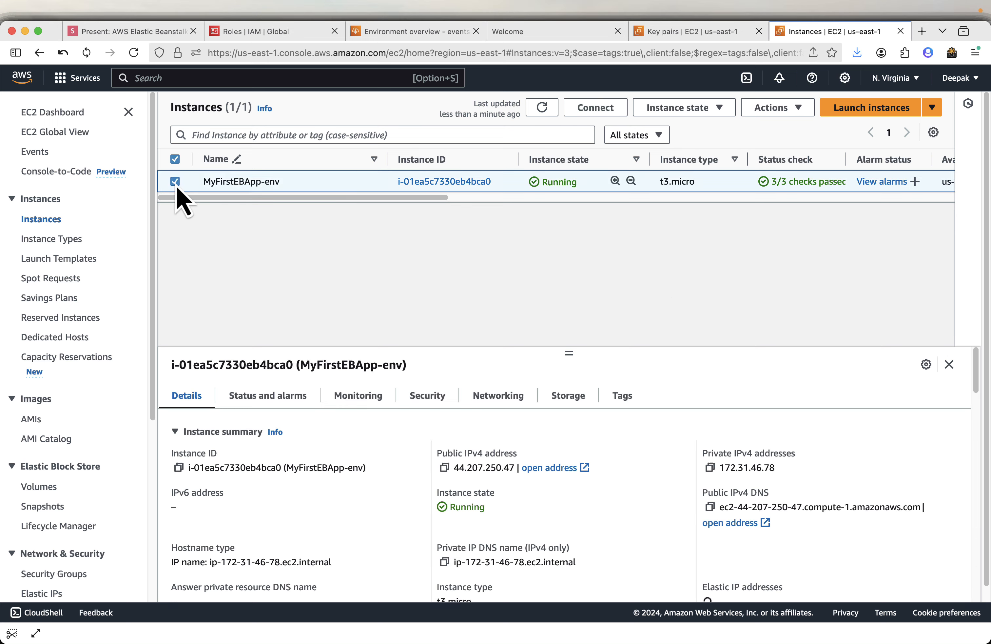
left_click(605, 112)
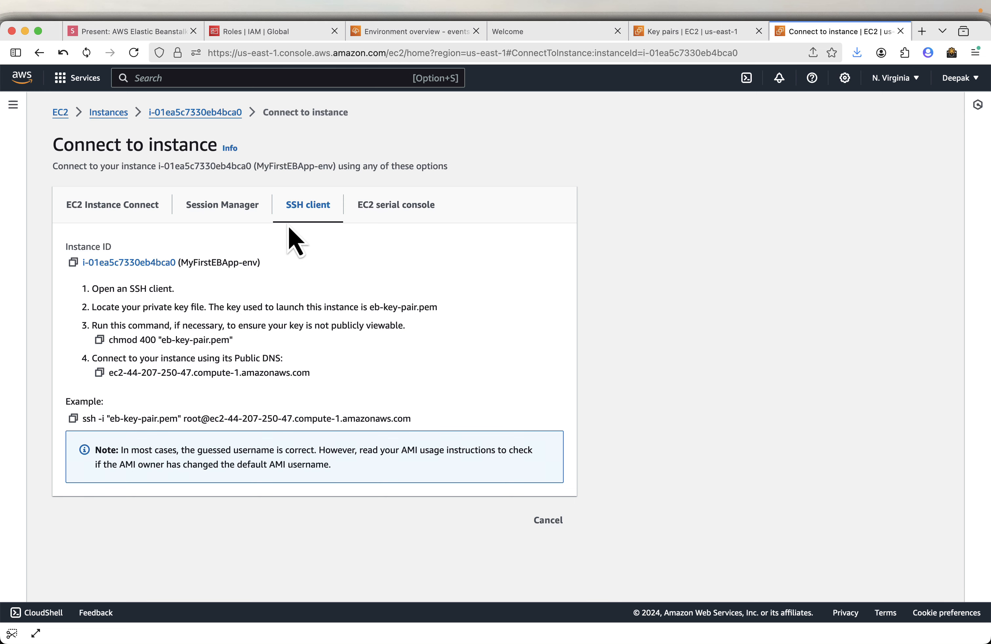
left_click(73, 418)
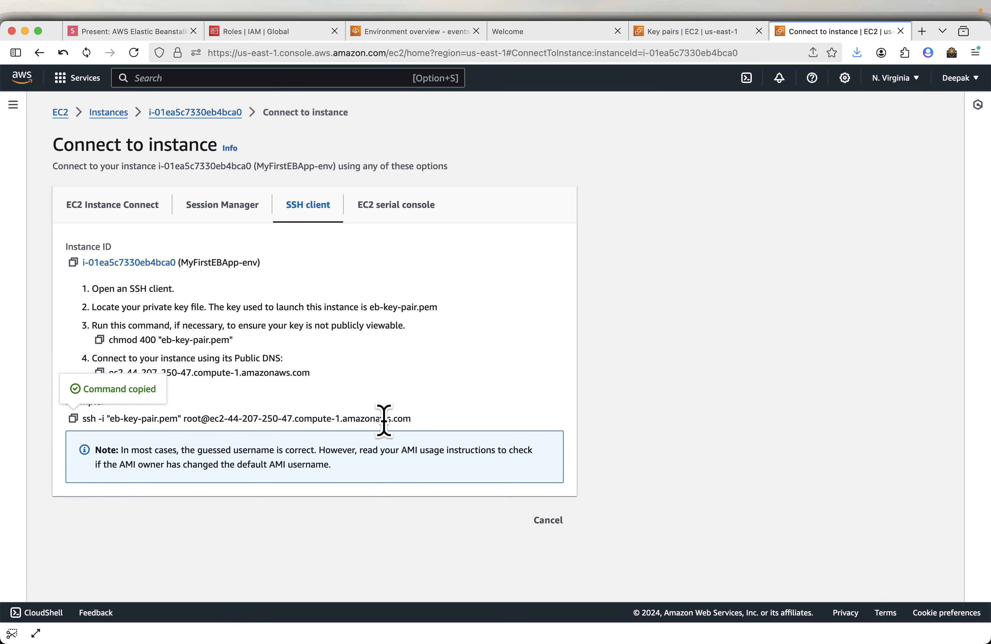
Switch to the terminal and run chmod 400 on eb-key-pair.pem in the Desktop folder.
key("super+Tab")
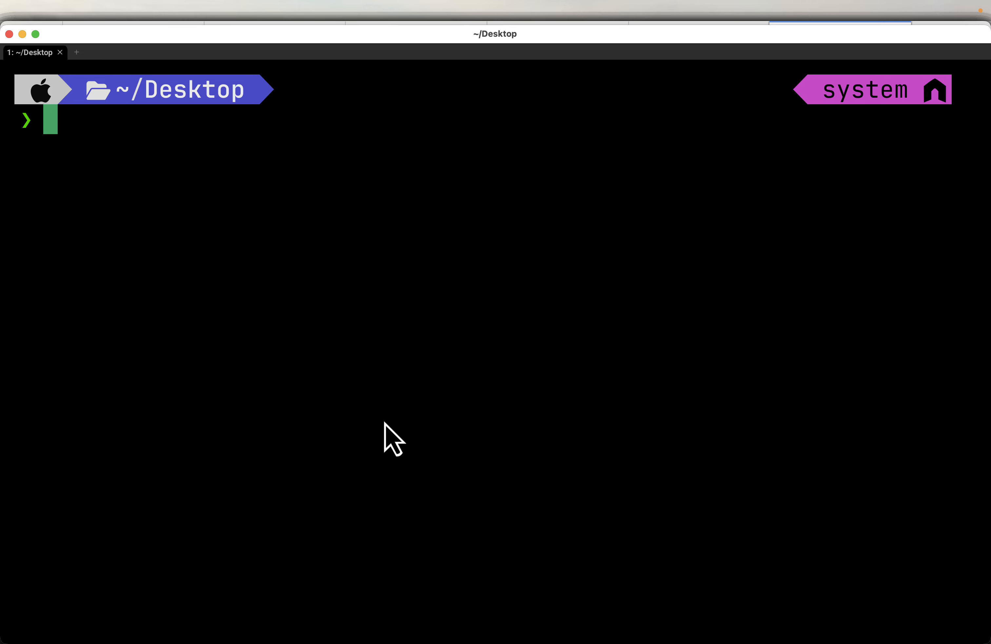
type("chmod")
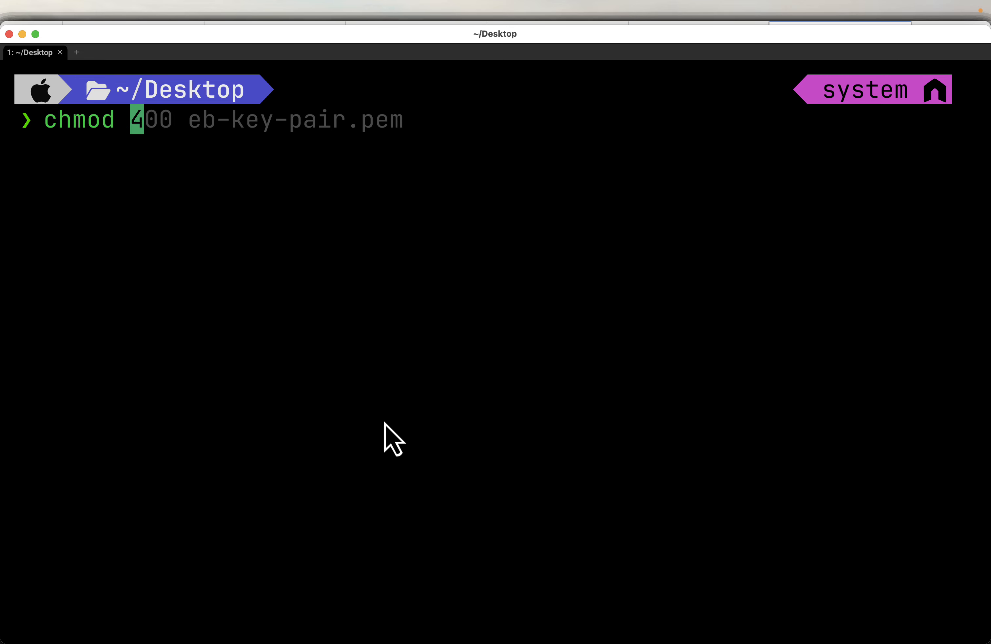
key("Right")
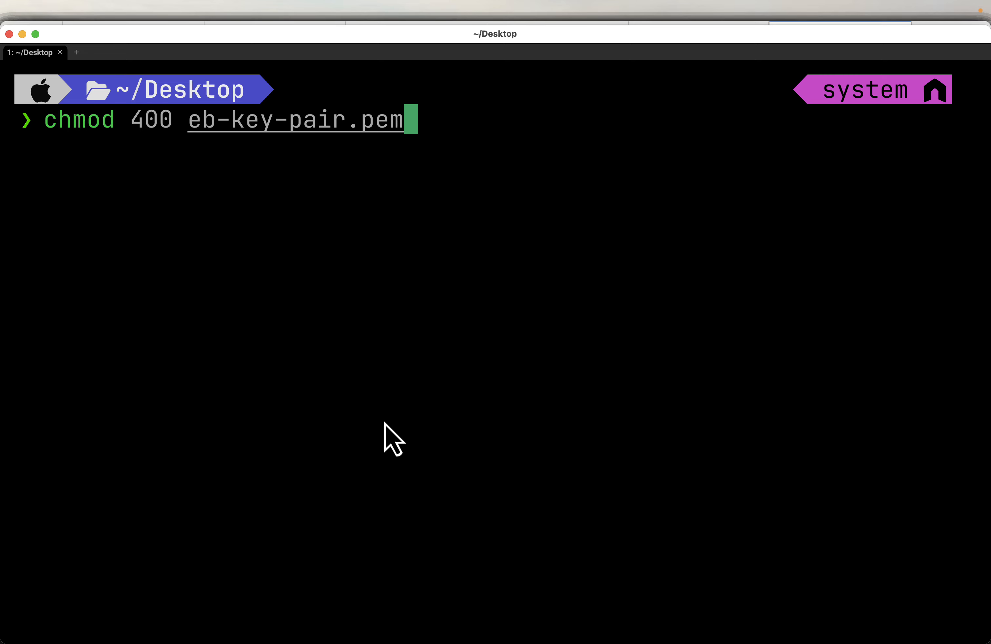
key("Return")
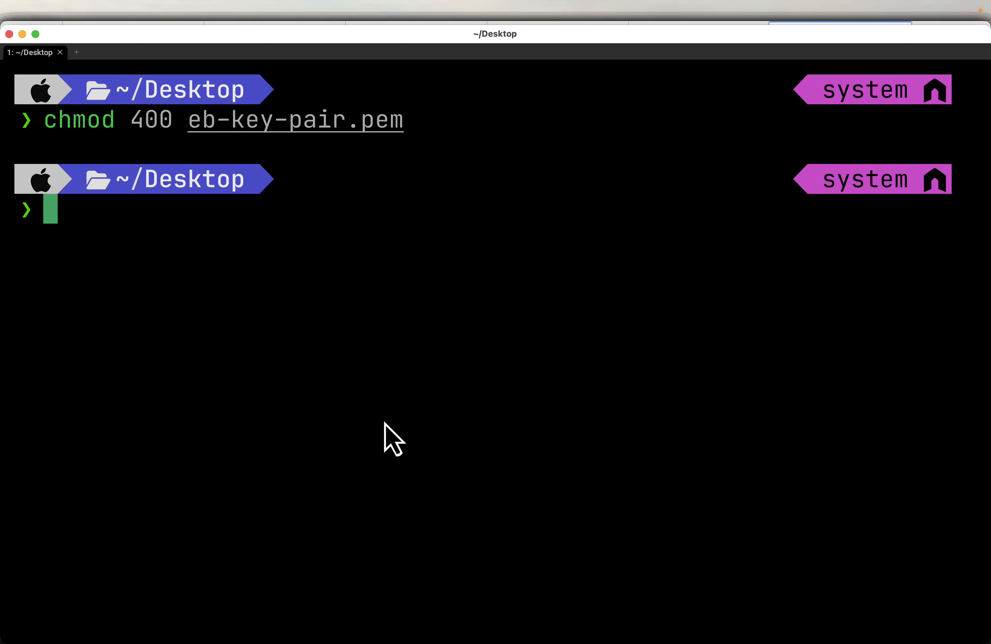
Try to connect to the instance as root with the copied SSH command, and interrupt the session.
key("super+v")
key("Return")
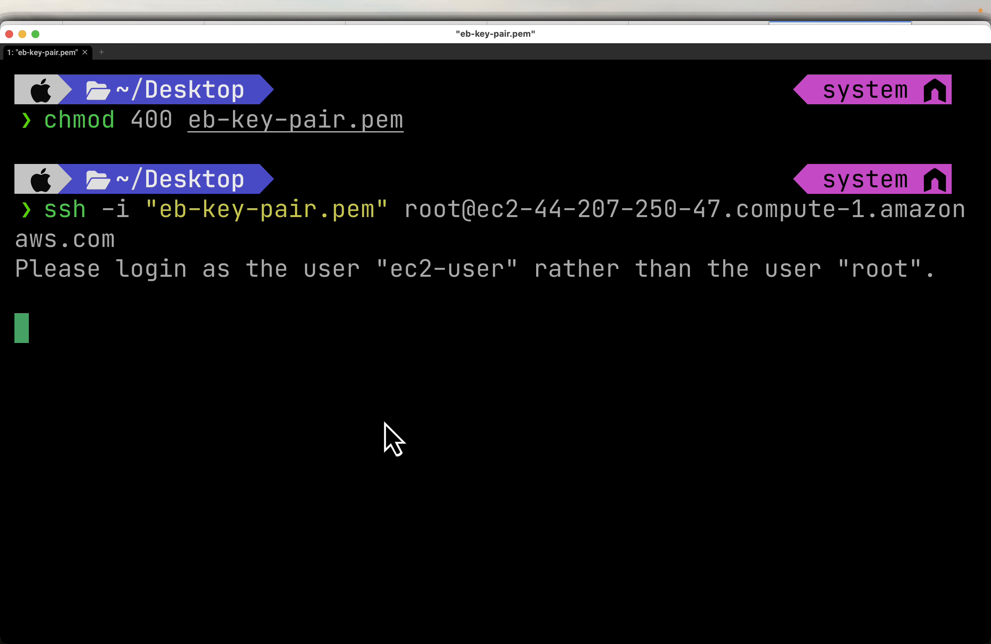
key("ctrl+c")
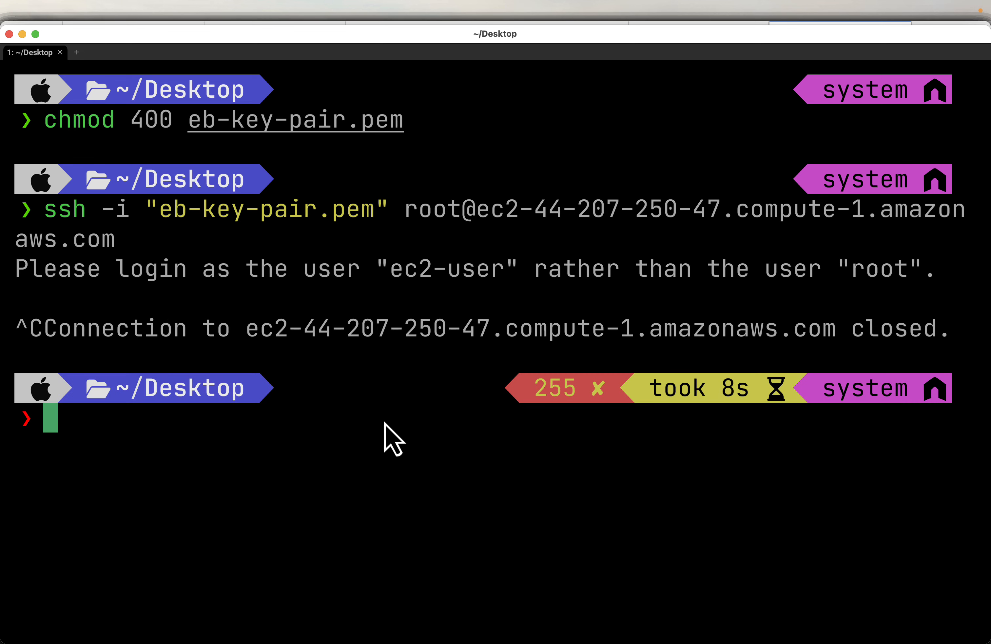
Recall the last SSH command, replace the login user root with ec2-user, and connect to the instance.
key("Up")
key("Left")
key("Left")
key("Left")
key("Left")
key("Left")
key("Left")
key("Left")
key("Left")
key("Left")
key("Left")
key("Left")
key("Left")
key("Left")
key("Left")
key("Left")
key("Left")
key("Left")
key("Left")
key("Left")
key("Left")
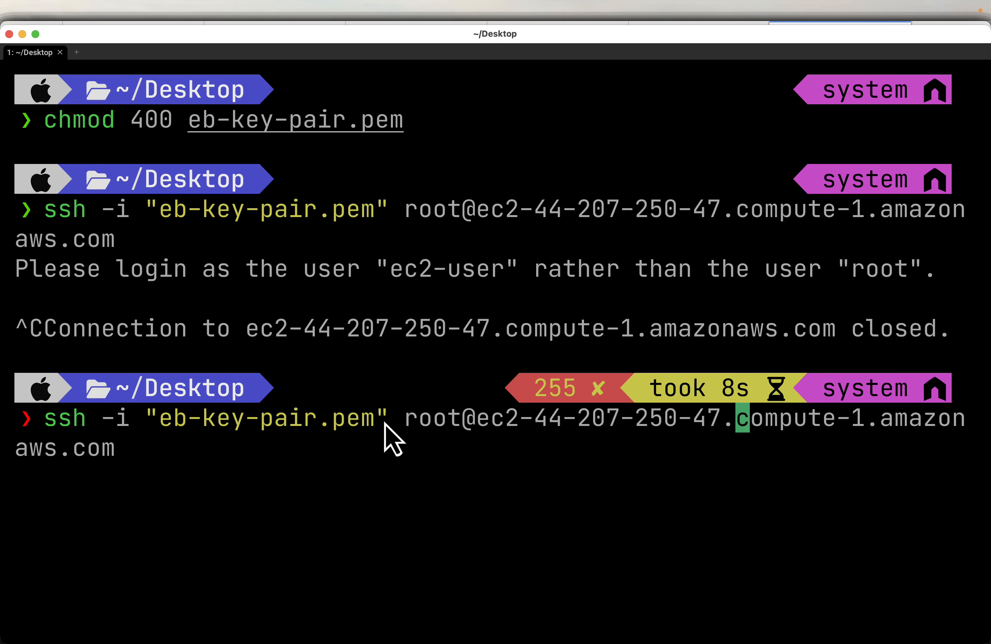
key("Right")
key("Delete")
key("Delete")
key("Delete")
key("Delete")
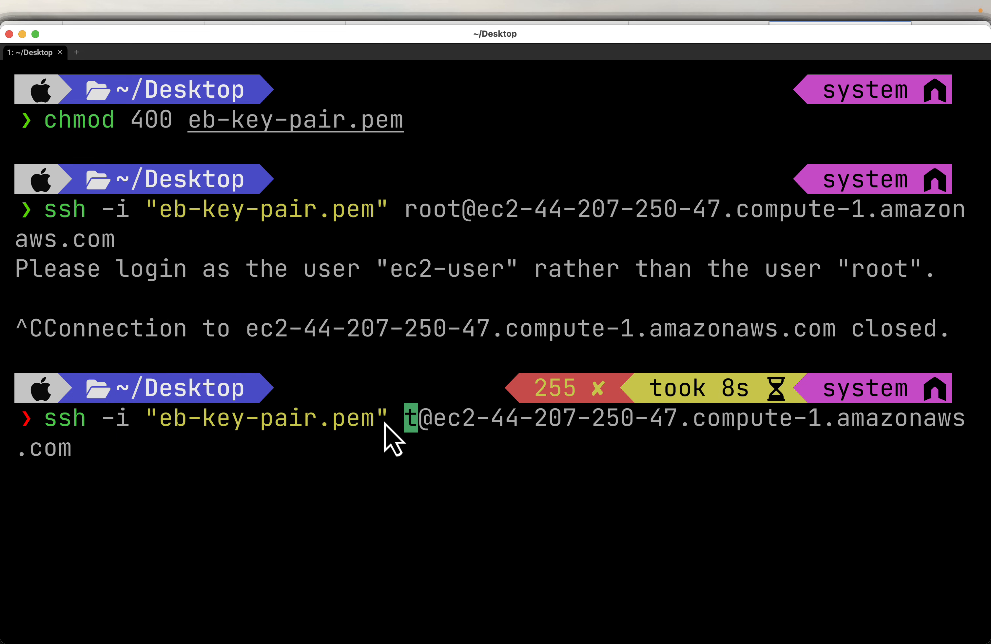
type("ec2-us")
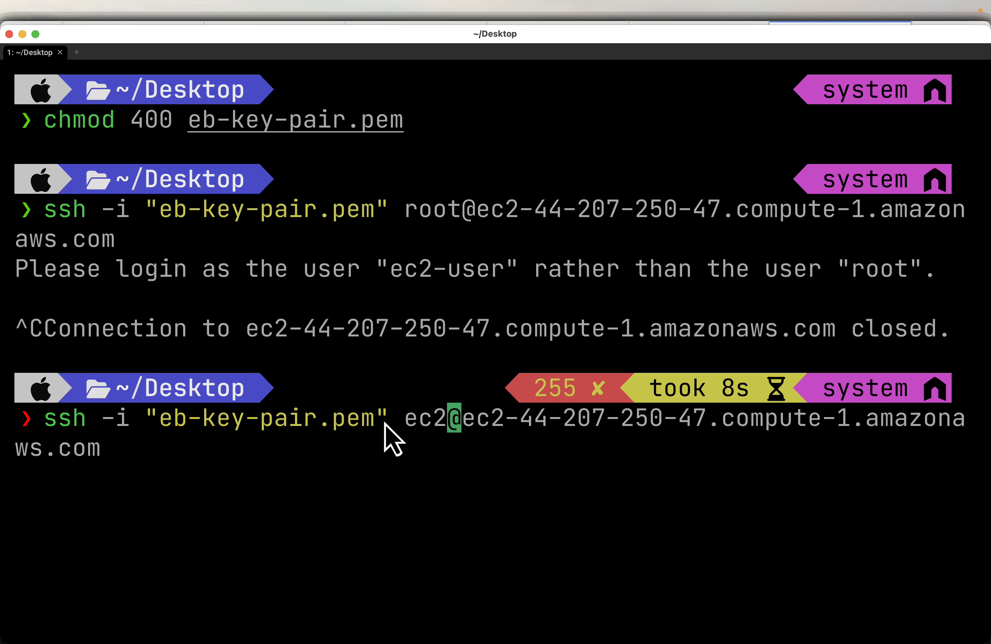
type("er")
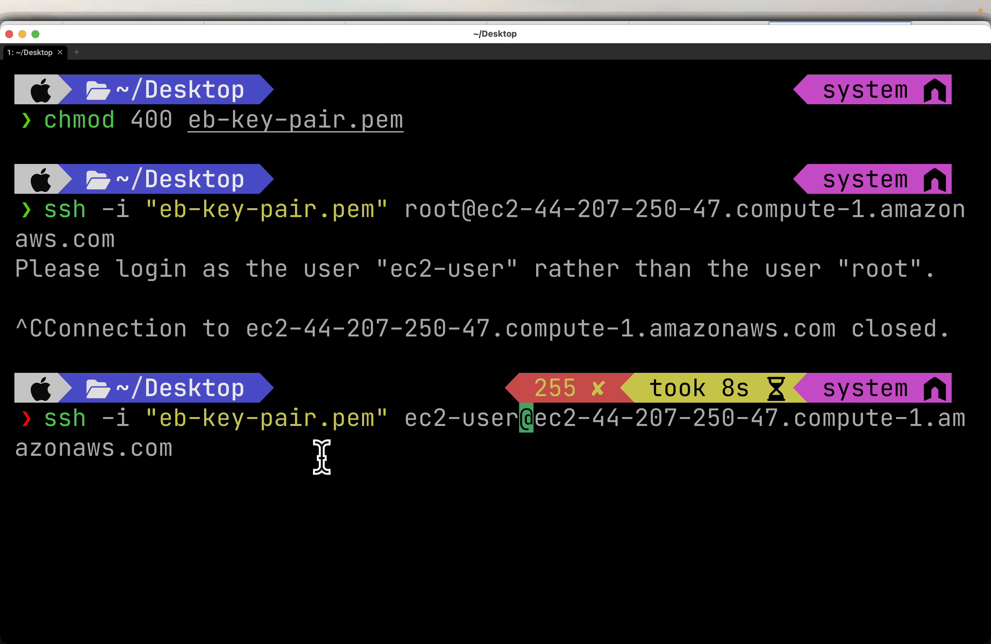
key("Return")
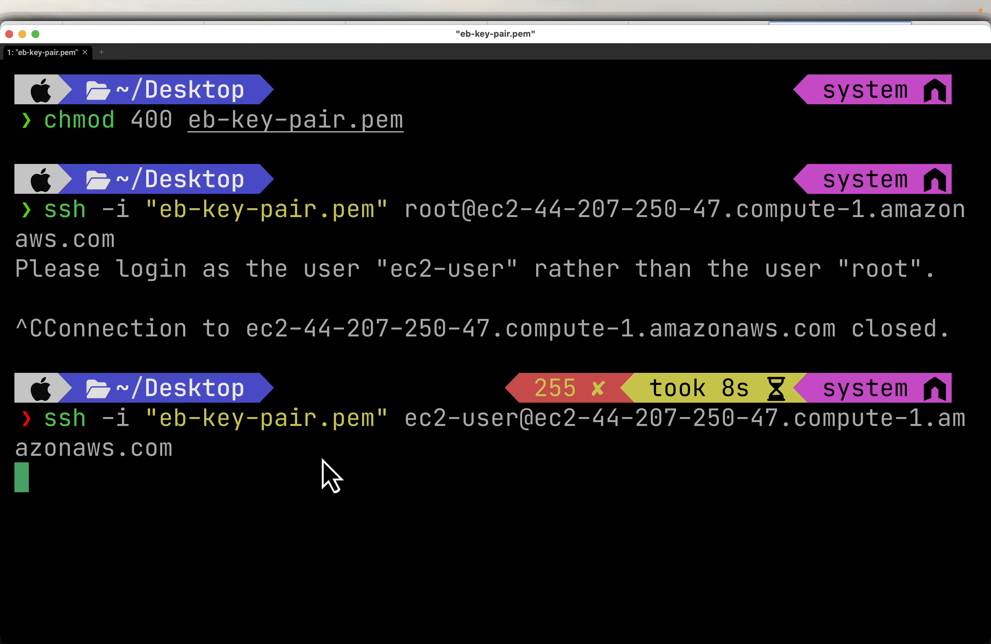
Print the working directory on the instance and change to /var/app by way of the root directory.
type("pwd")
key("Return")
type("cd /")
key("Return")
type("cd /var/app")
key("Return")
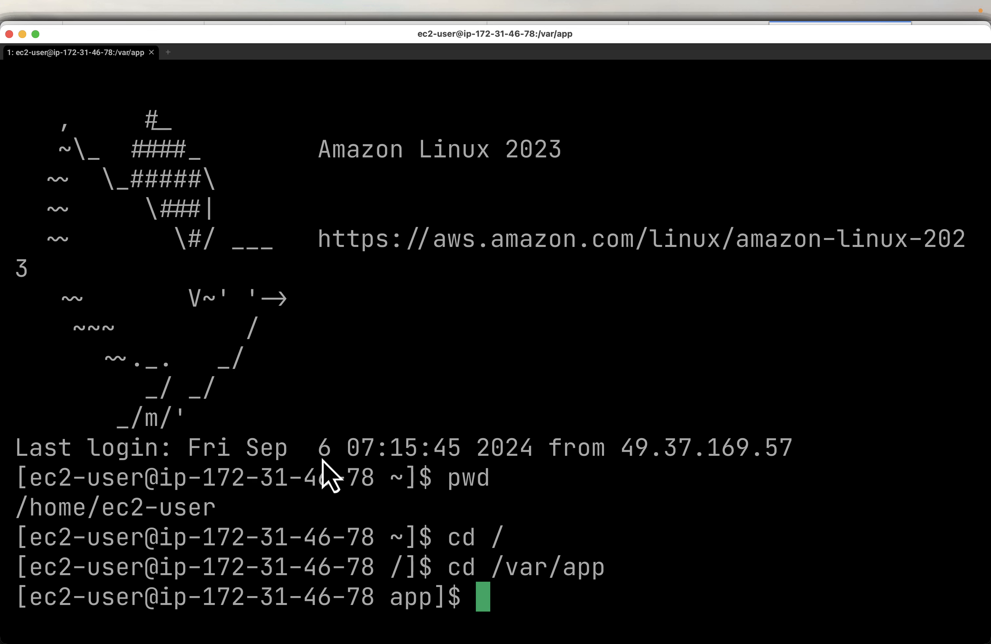
List the contents of /var/app, first in short form and again in long form with hidden entries (ls -la).
type("ls")
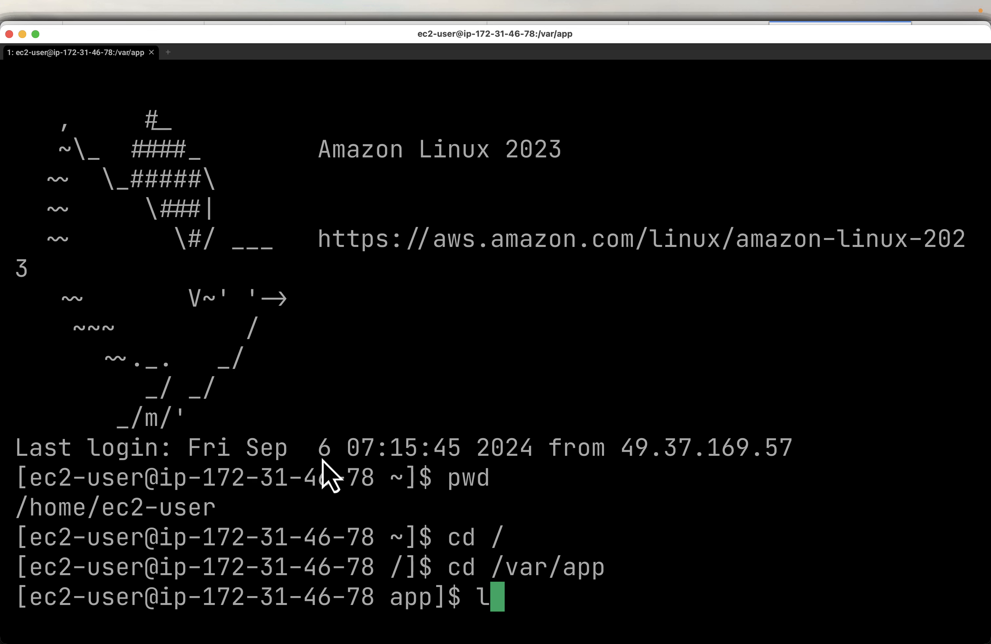
key("Return")
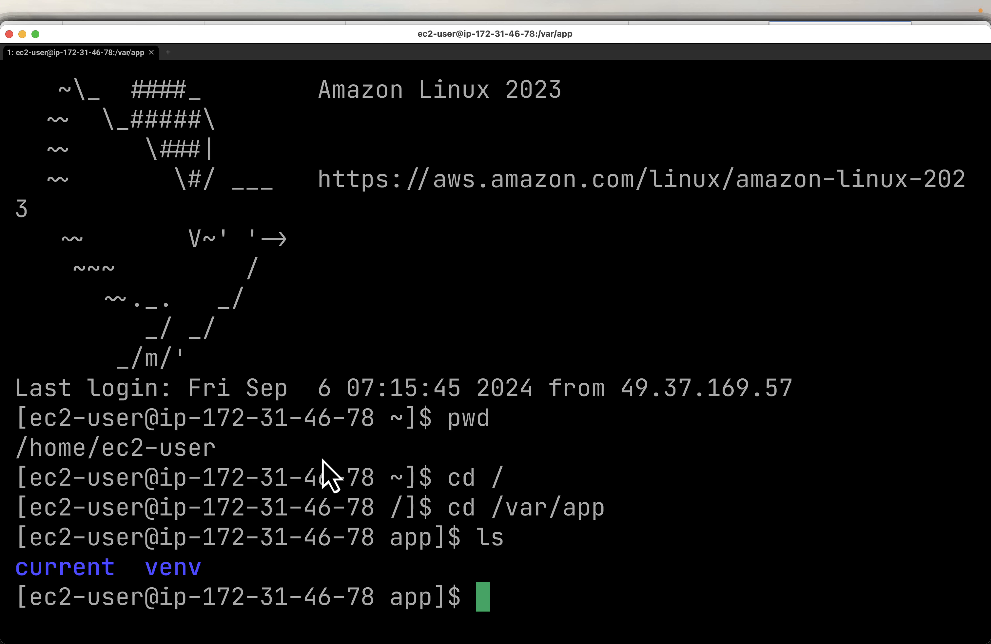
type("ls -la")
key("Return")
Change to the current directory inside /var/app.
type("cd ")
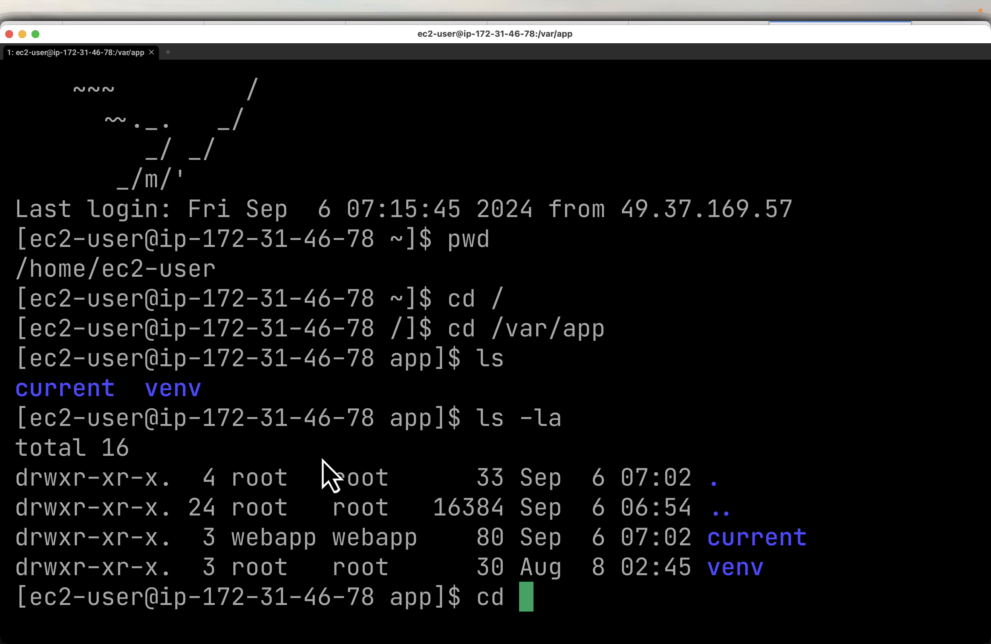
type("curr")
key("Tab")
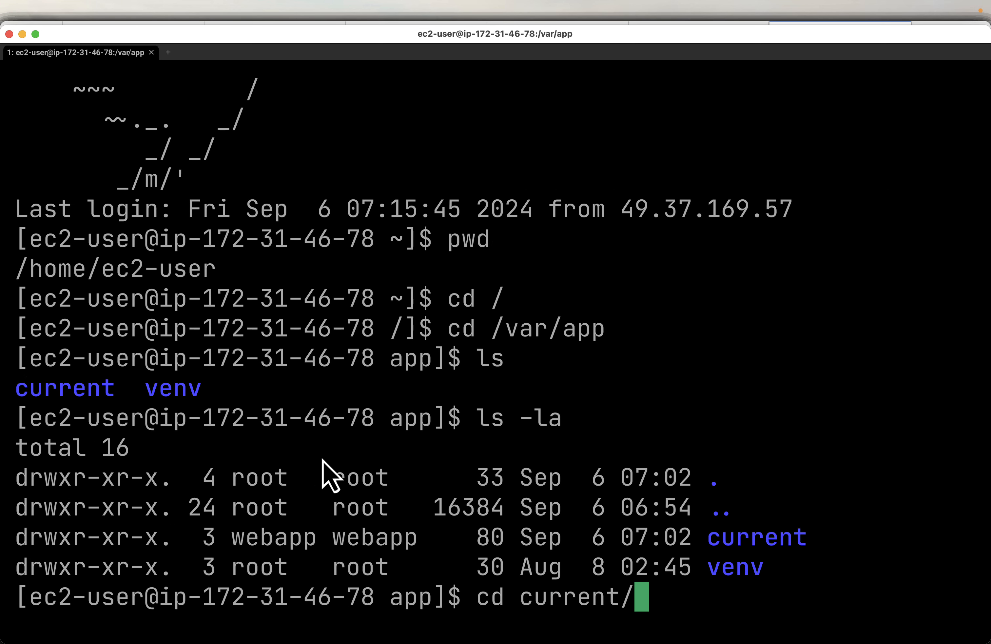